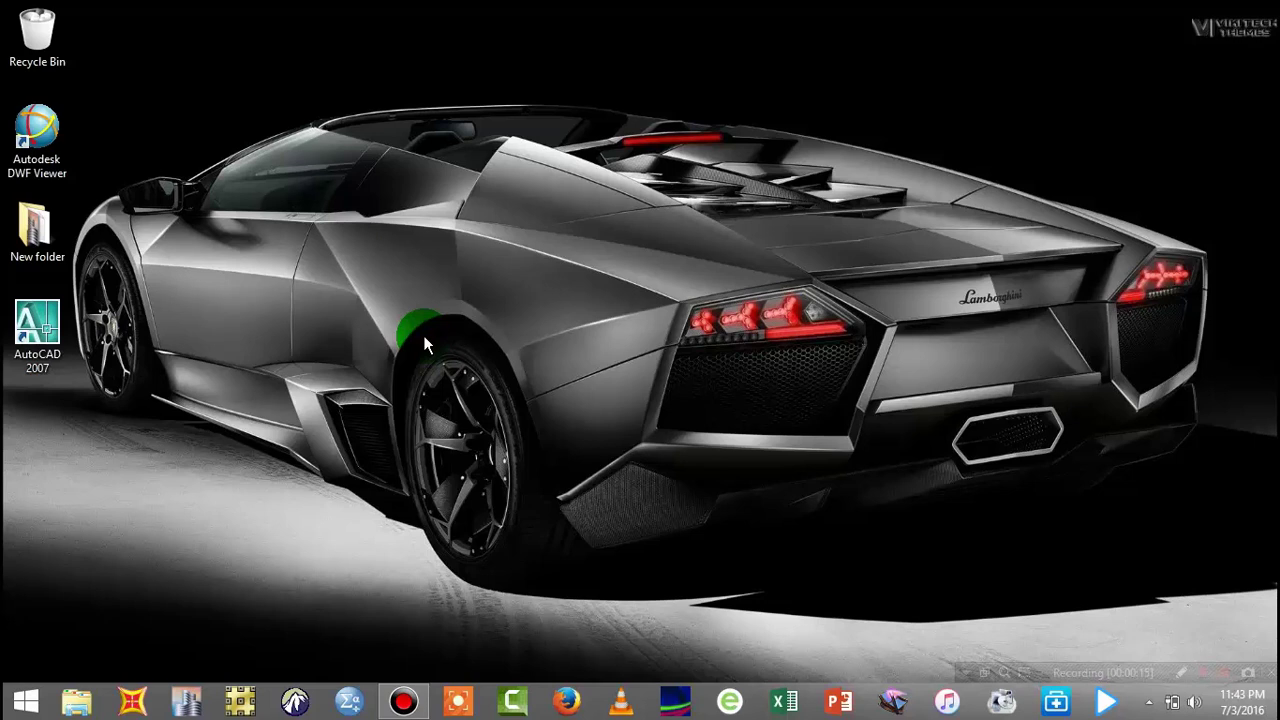
# Step: In a maximized Explorer window, launch AutoCAD_2016_English_Win_64bit_dlm.sfx from Downloads
pyautogui.click(66, 703)
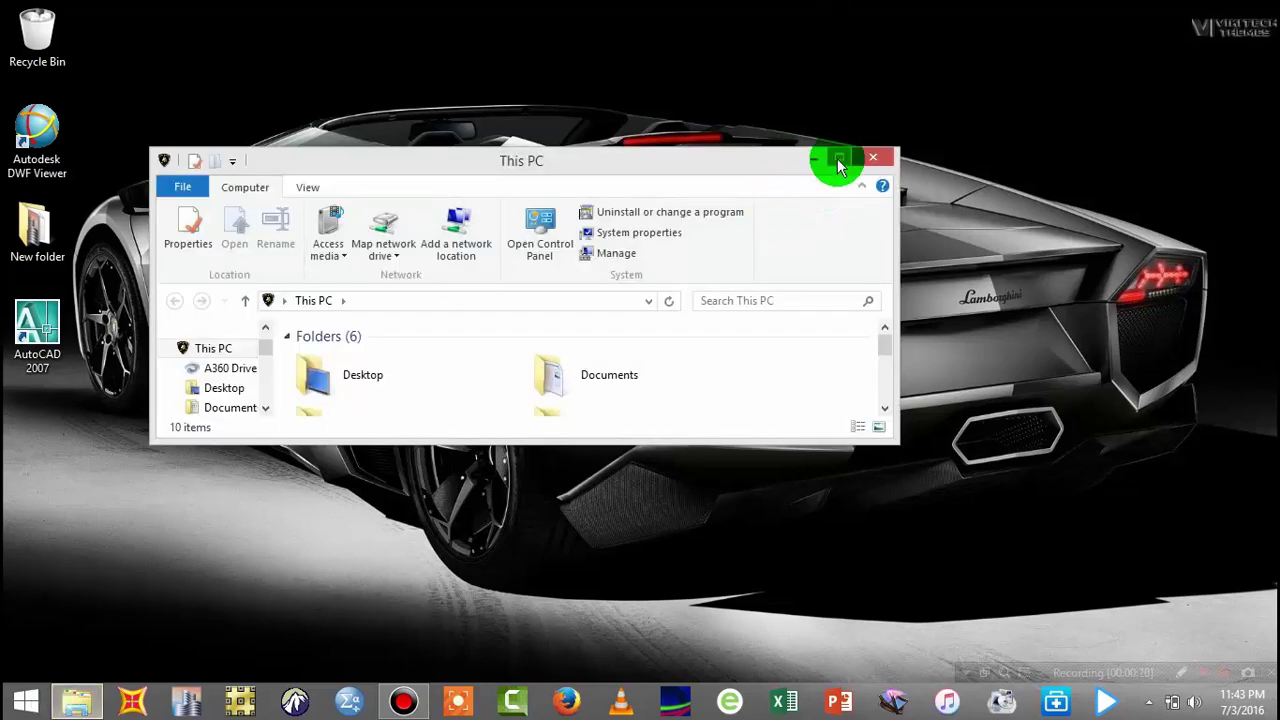
pyautogui.click(837, 157)
pyautogui.click(78, 301)
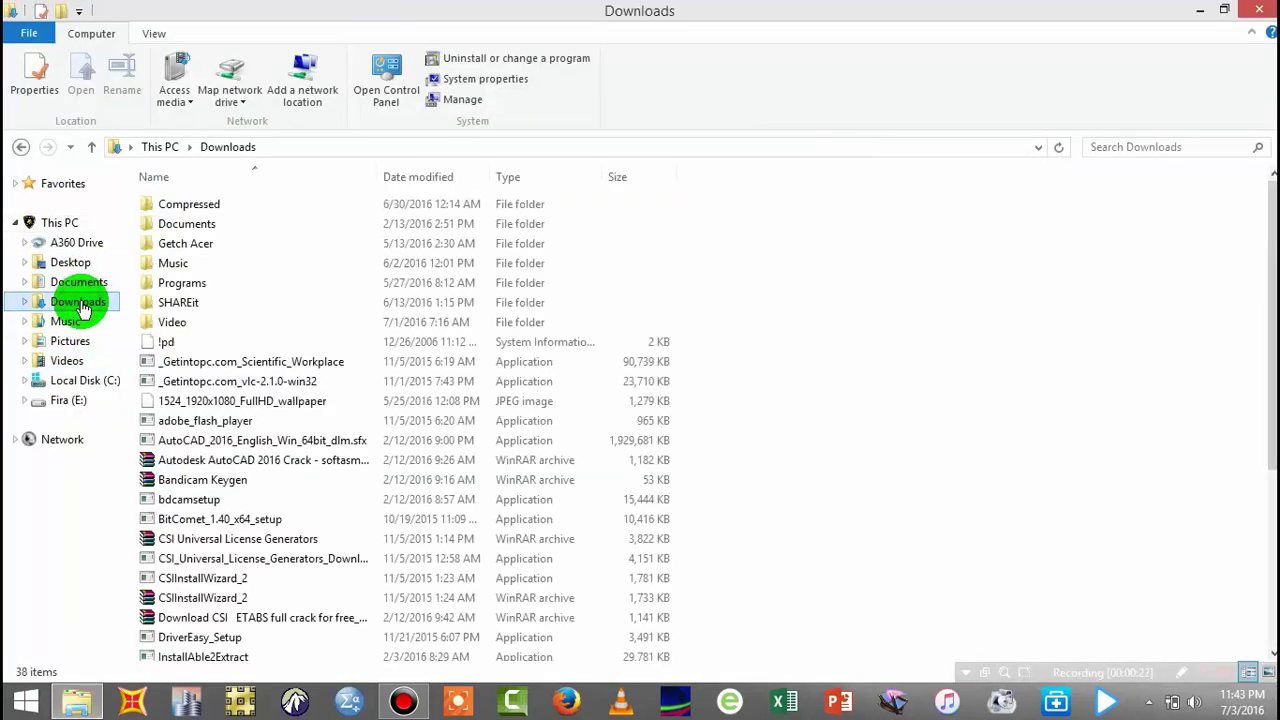
pyautogui.click(212, 443)
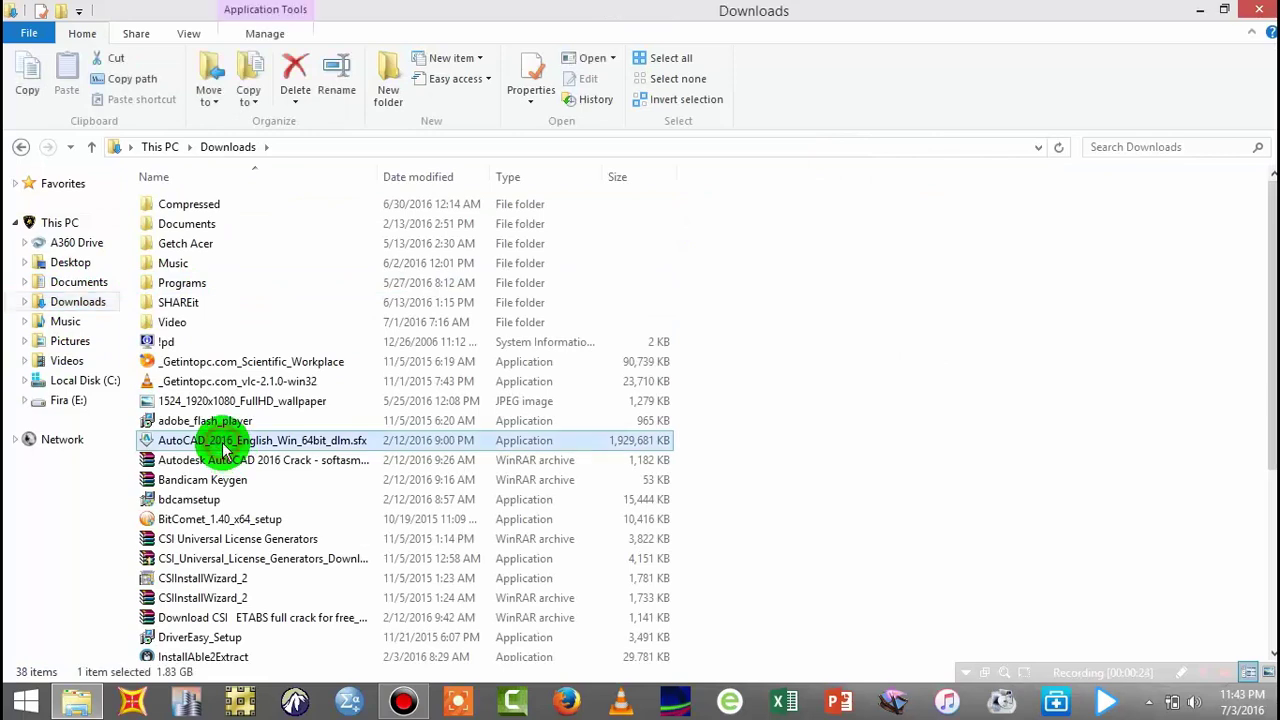
pyautogui.click(205, 459)
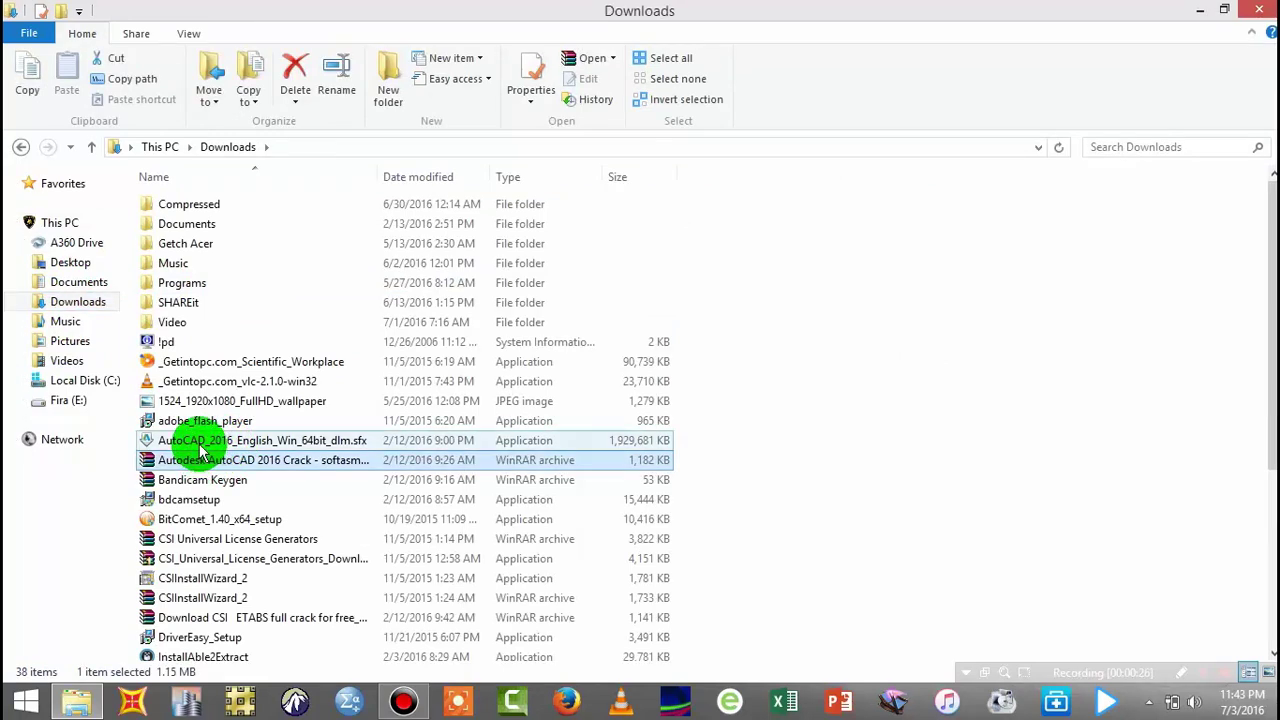
pyautogui.doubleClick(197, 447)
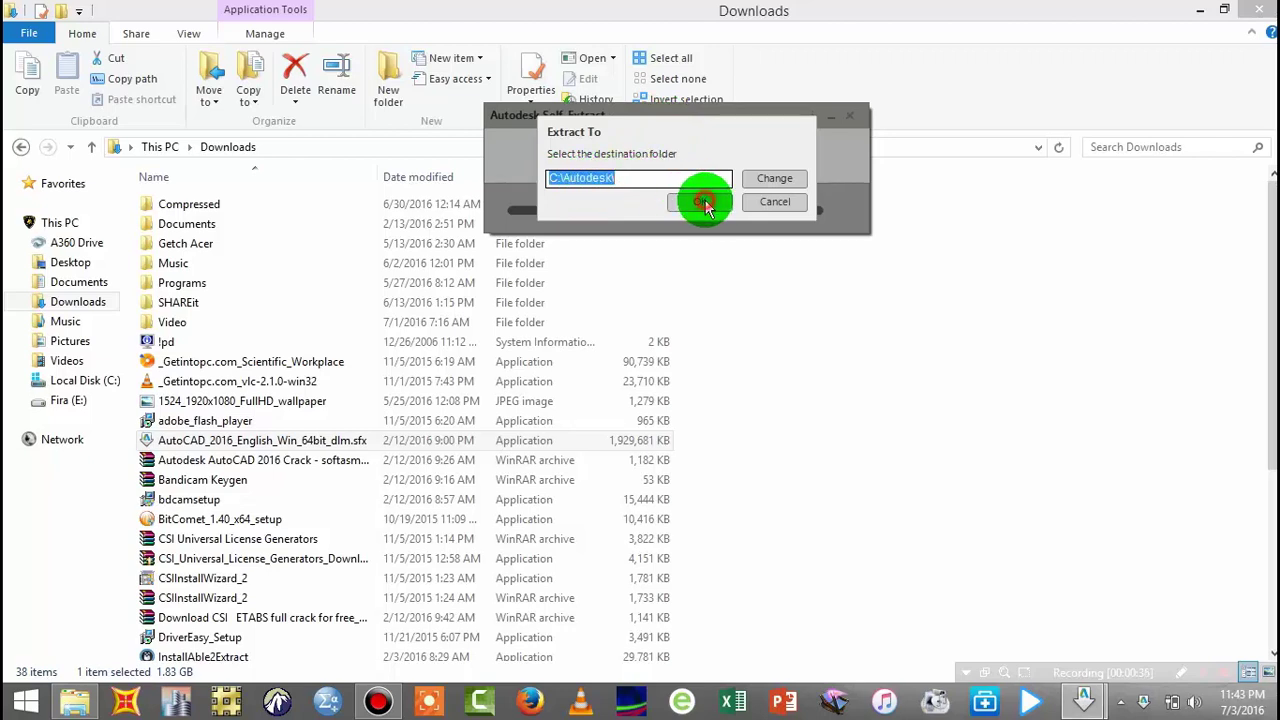
# Step: Extract the package to C:\Autodesk\, dismiss the already-extracting error, and minimize Explorer
pyautogui.click(702, 203)
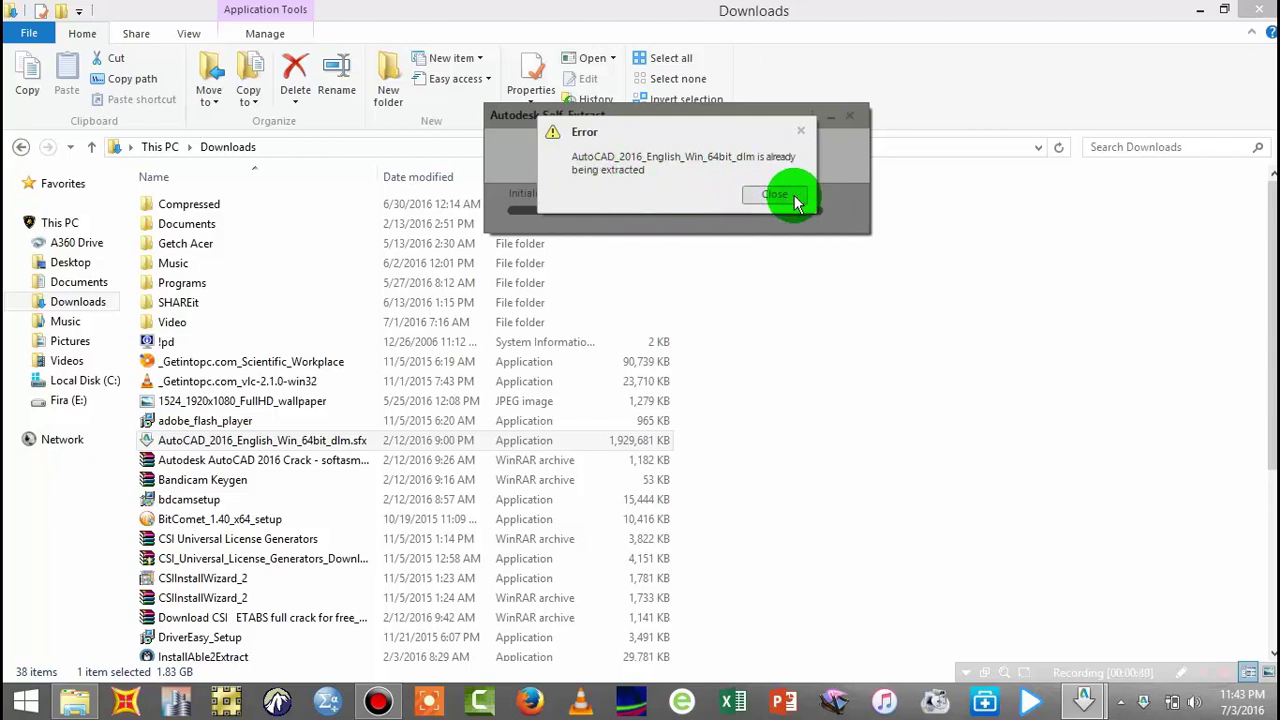
pyautogui.click(757, 198)
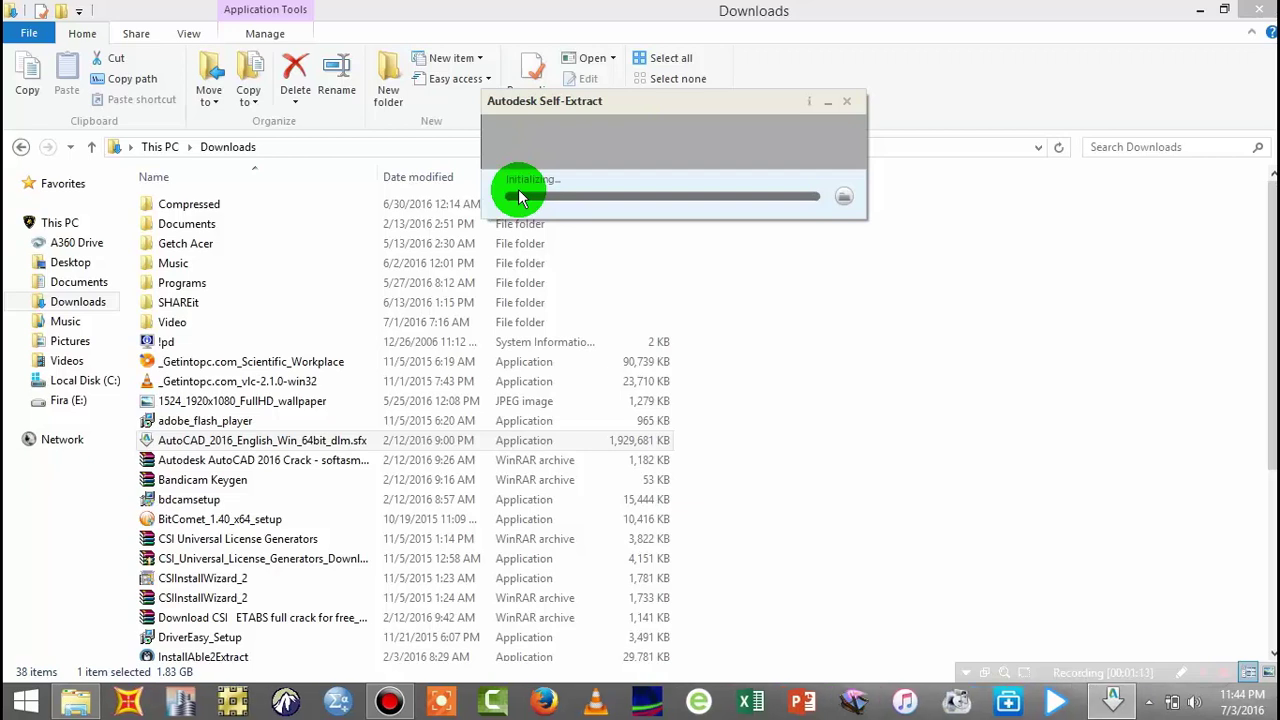
pyautogui.click(1203, 12)
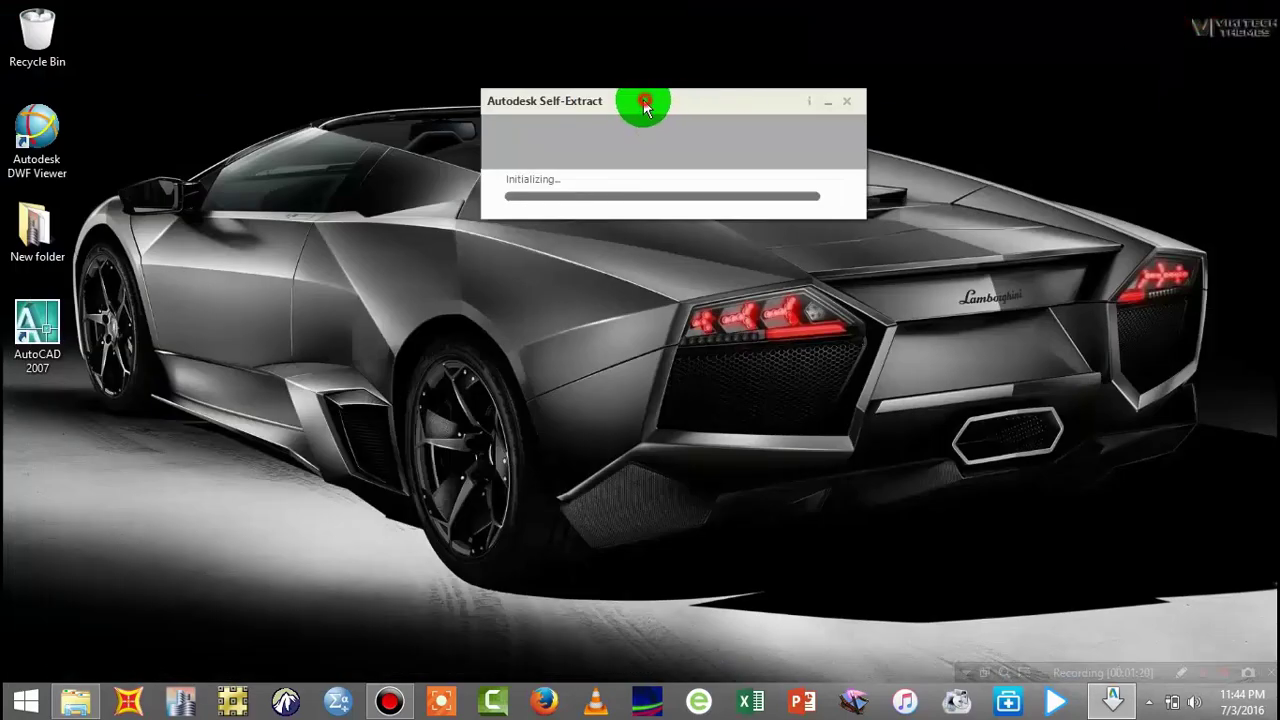
# Step: Move the Self-Extract progress window aside and wait for the AutoCAD 2016 installer to launch
pyautogui.moveTo(645, 105); pyautogui.dragTo(604, 66)
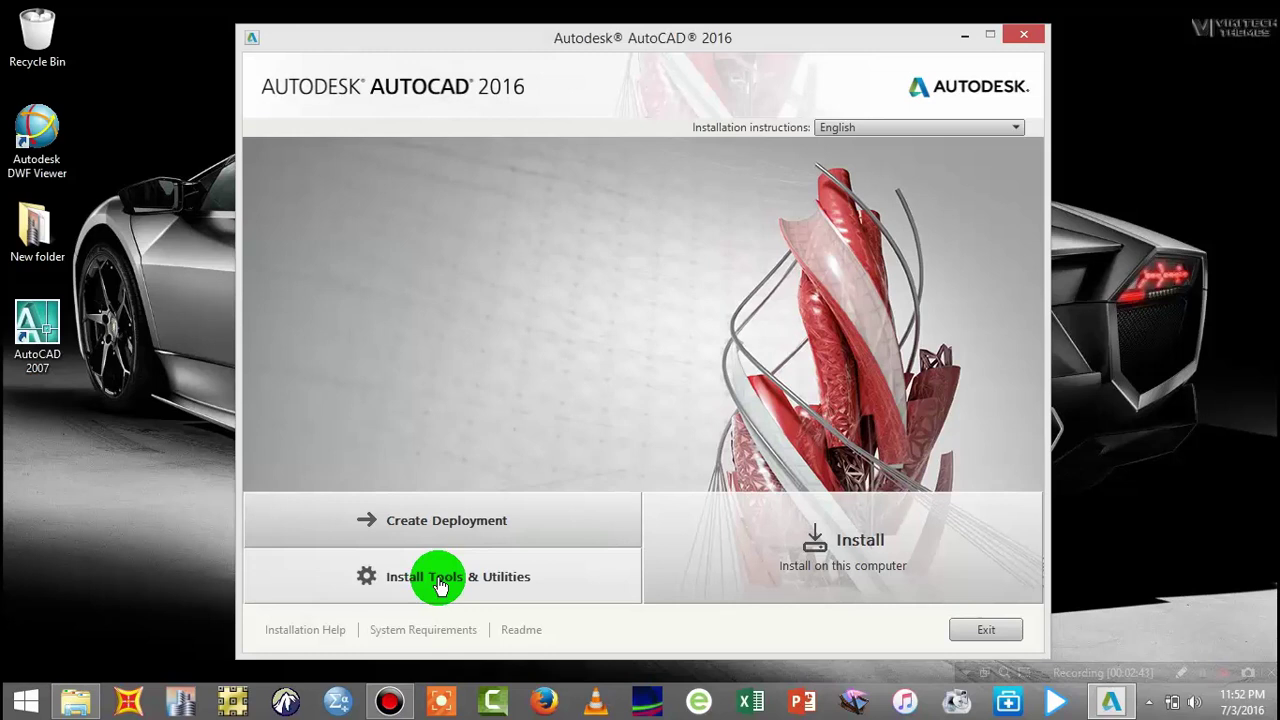
pyautogui.click(440, 585)
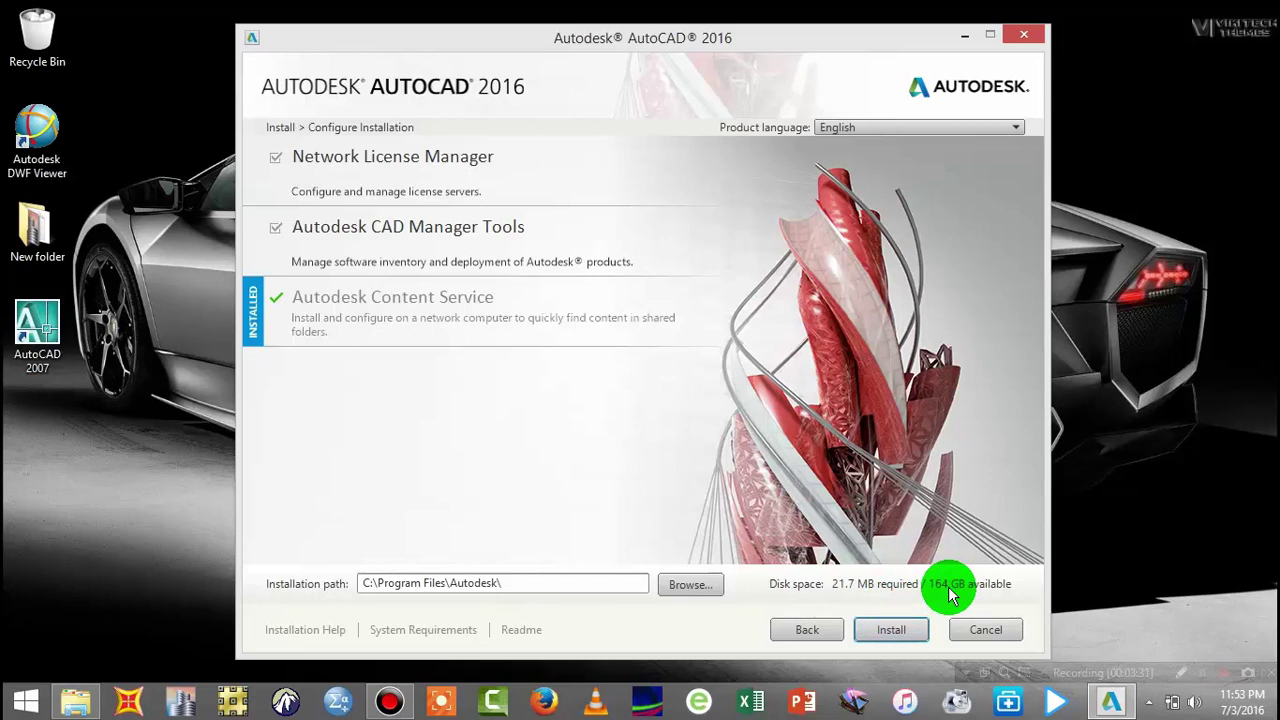
pyautogui.click(806, 629)
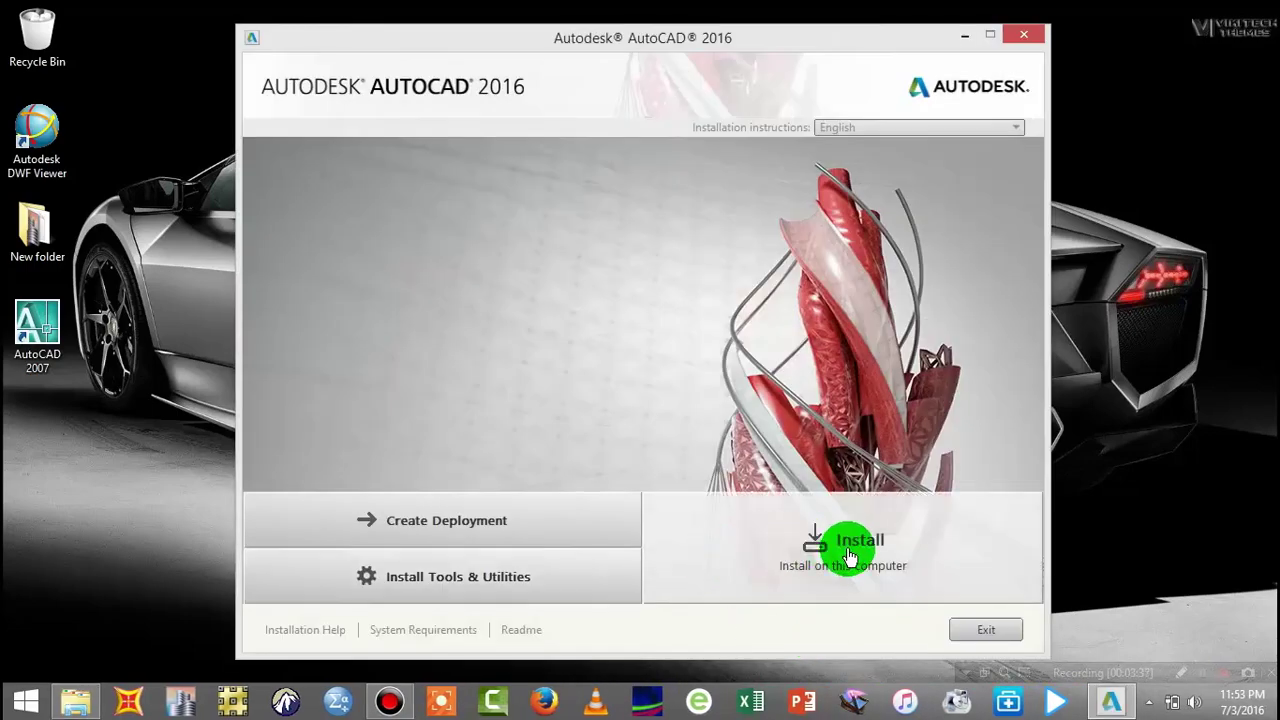
# Step: Start the install, choose Ethiopia as country, accept the license agreement and continue
pyautogui.click(848, 556)
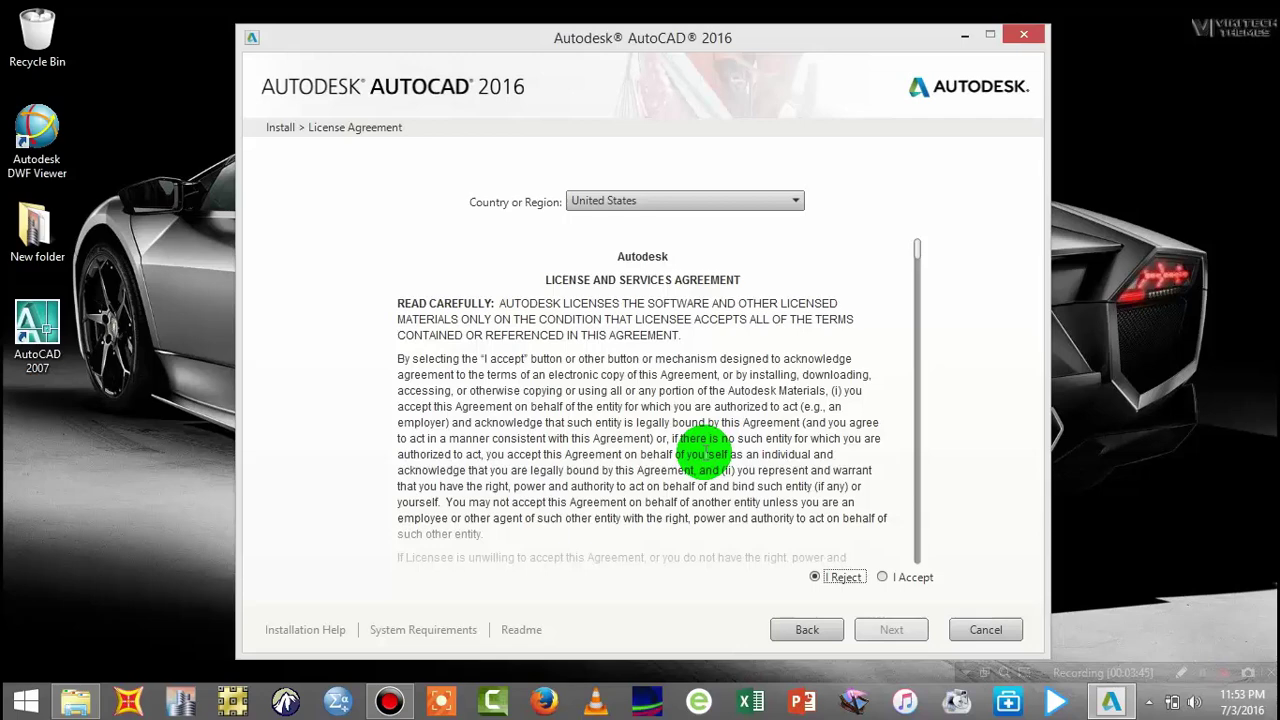
pyautogui.click(668, 203)
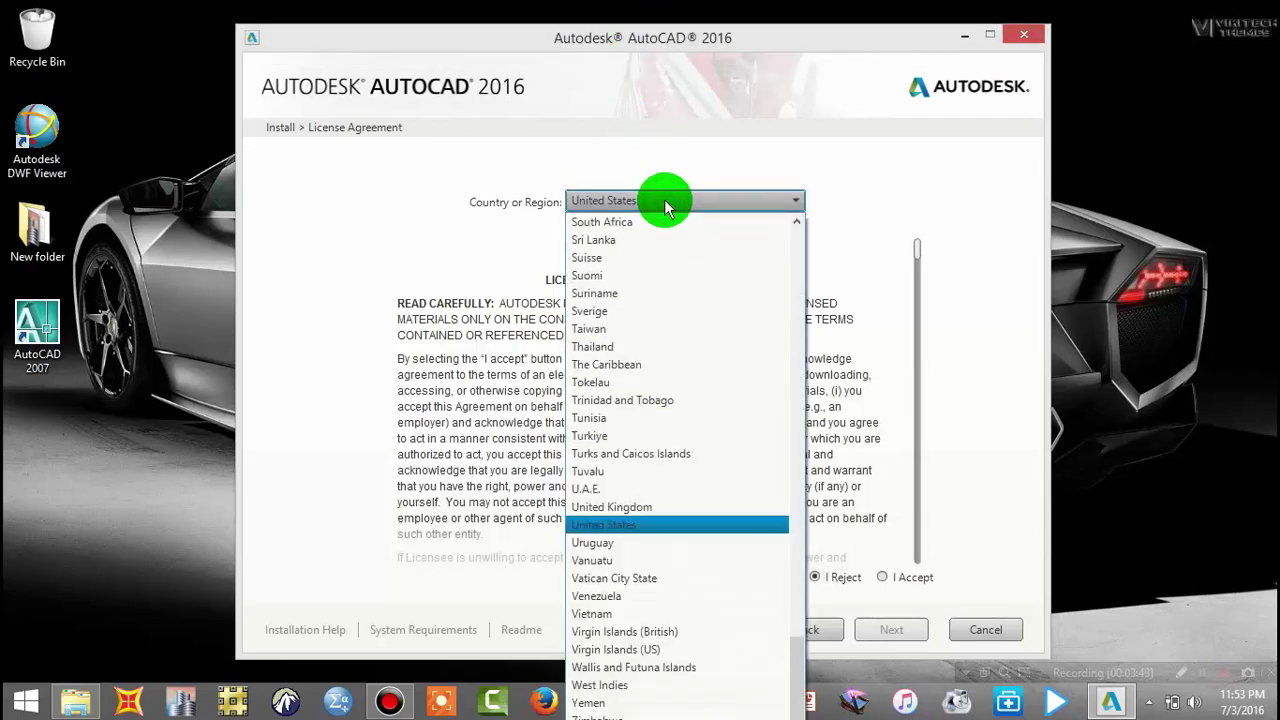
pyautogui.press('e')
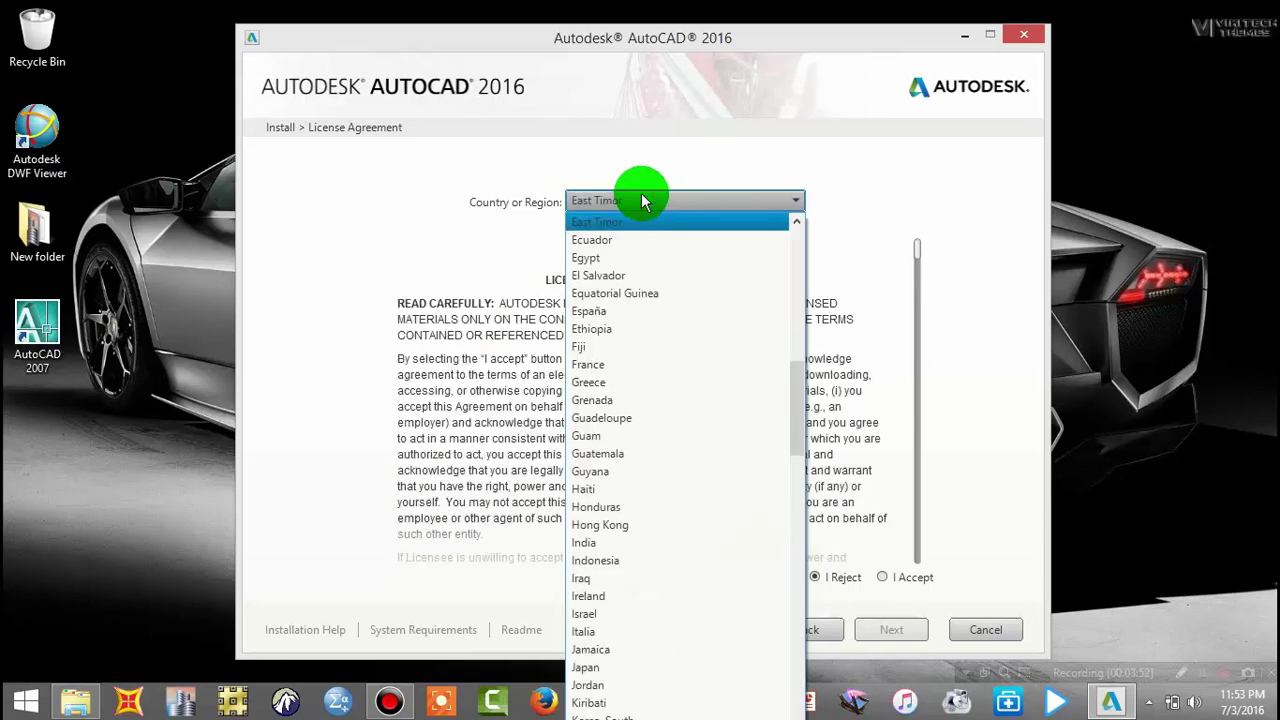
pyautogui.click(623, 340)
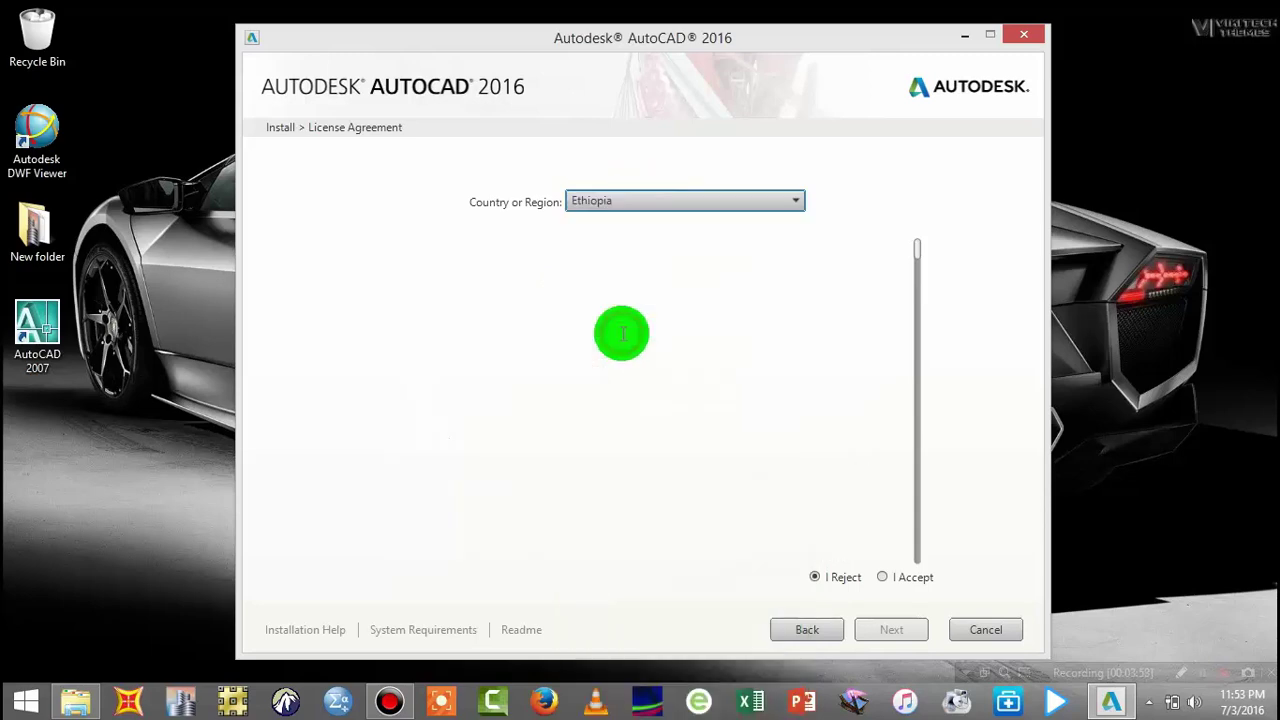
pyautogui.click(883, 579)
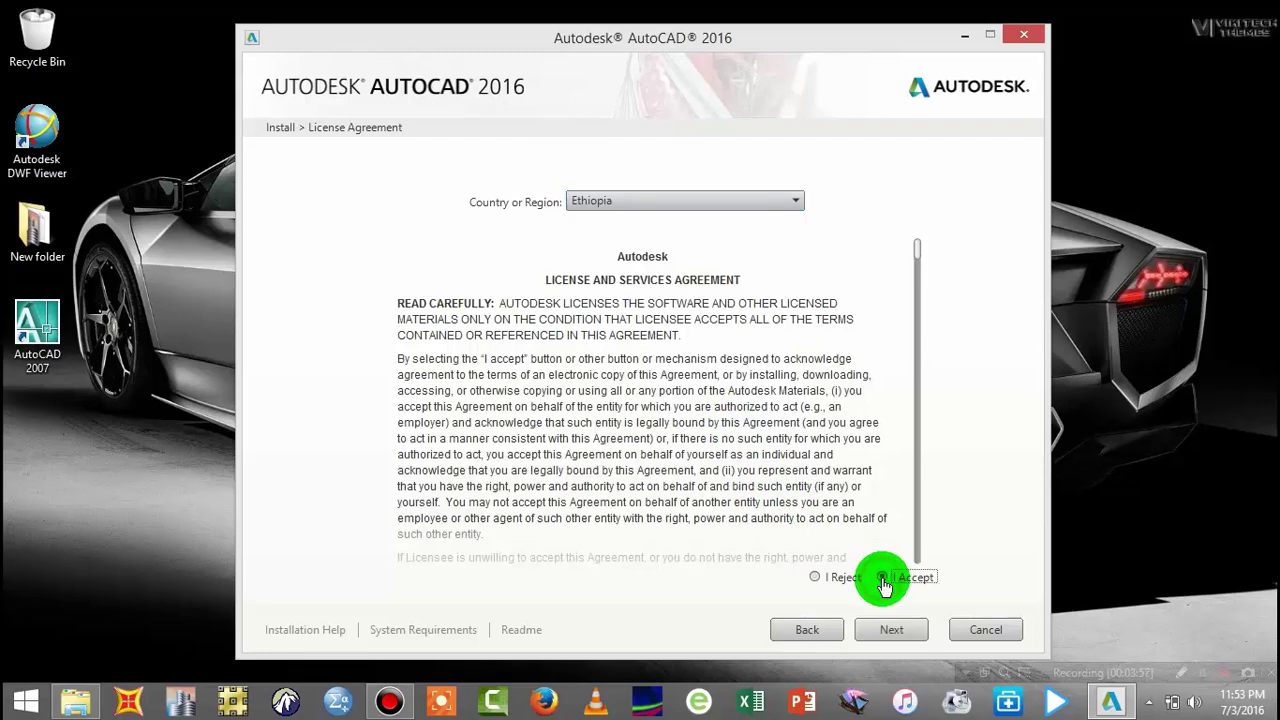
pyautogui.click(886, 632)
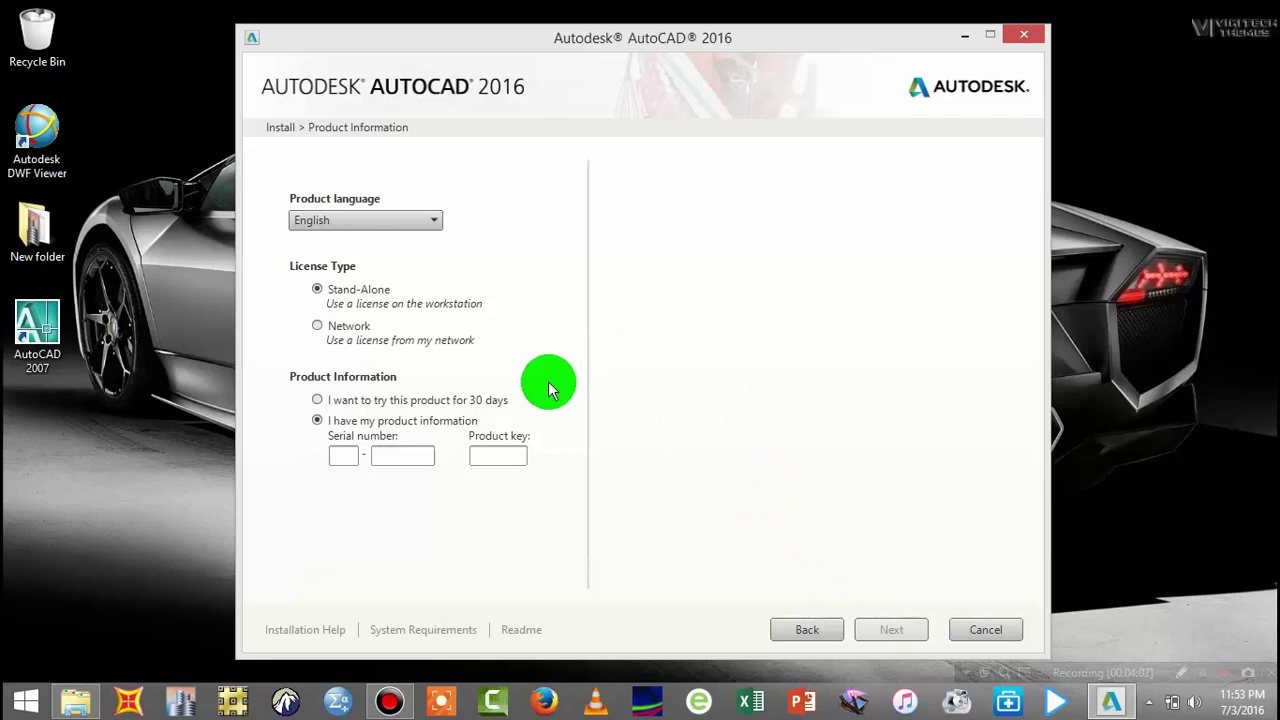
# Step: Nudge the installer window aside and switch to the File Explorer window
pyautogui.moveTo(690, 45); pyautogui.dragTo(698, 33)
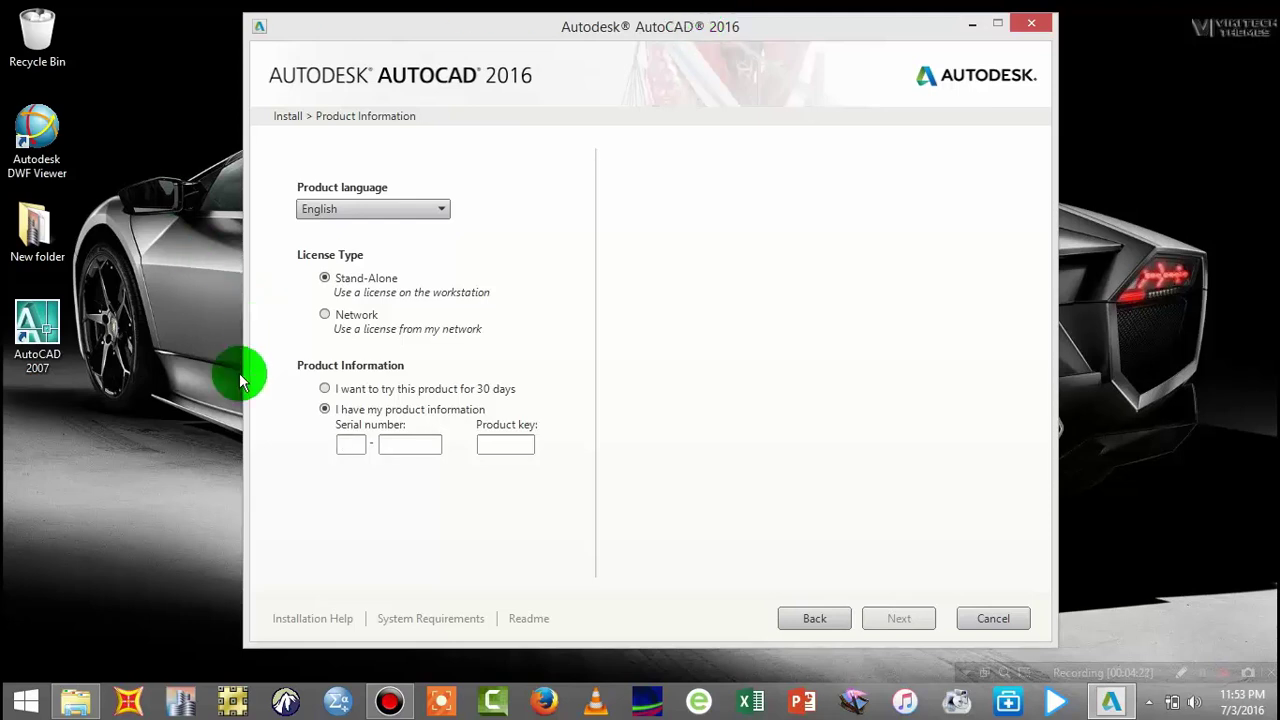
pyautogui.click(78, 702)
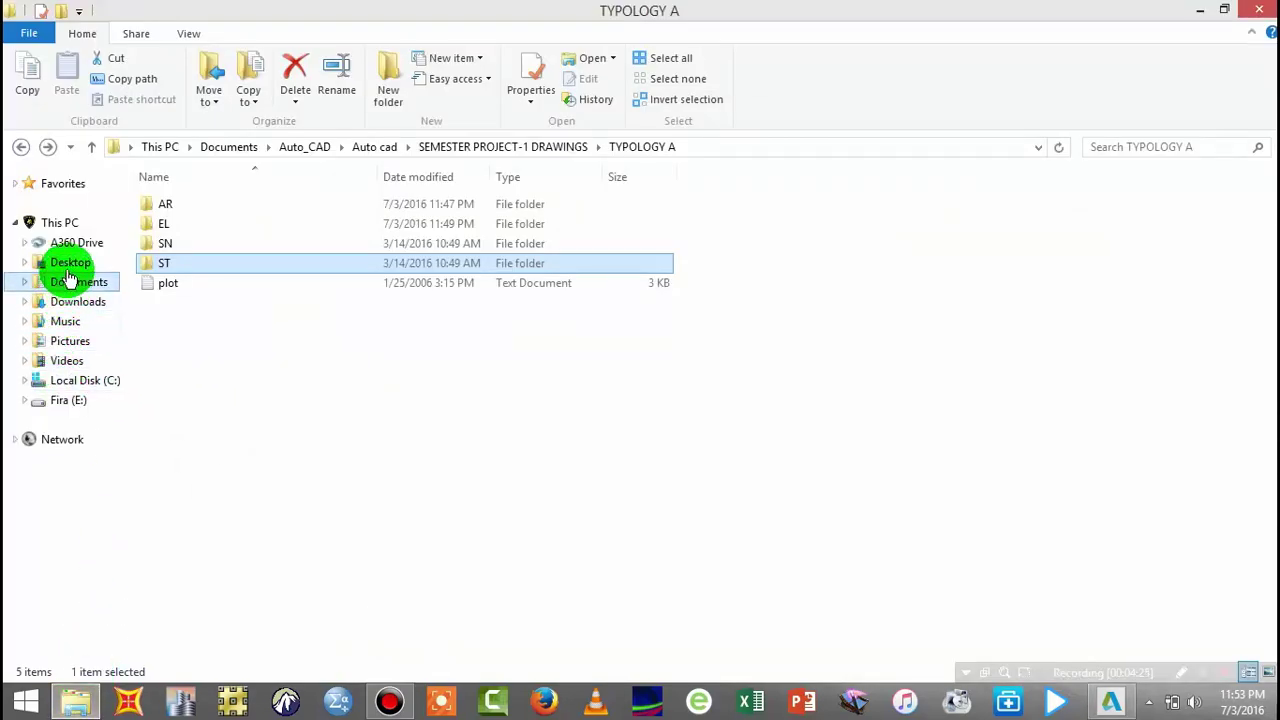
# Step: Extract the Autodesk AutoCAD 2016 Crack folder from its .rar archive in Downloads to the Desktop
pyautogui.click(45, 302)
pyautogui.click(225, 462)
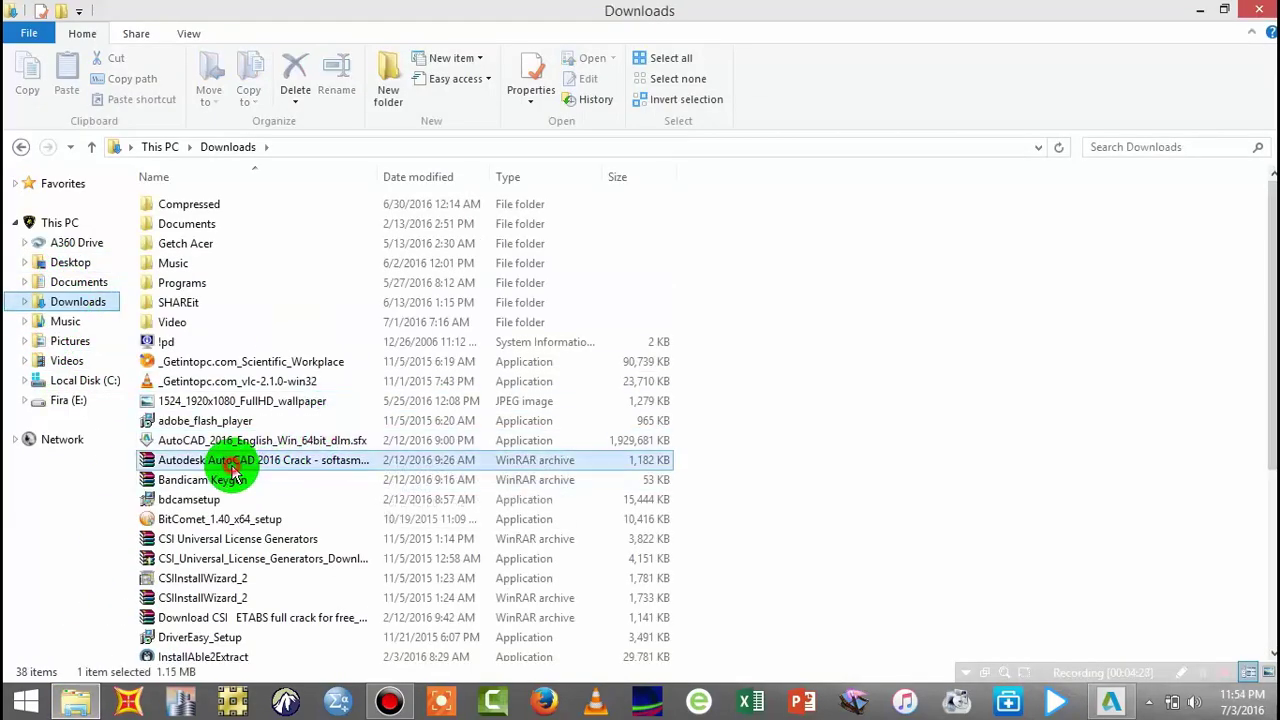
pyautogui.click(196, 465)
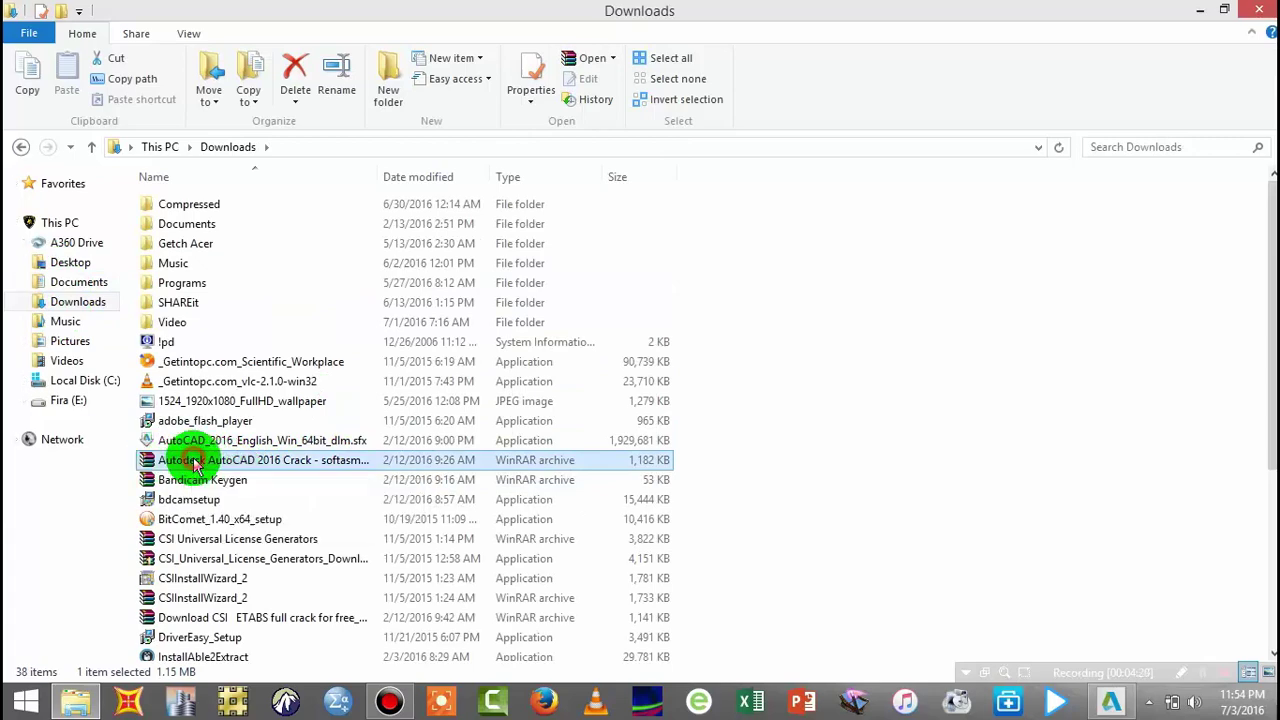
pyautogui.doubleClick(203, 465)
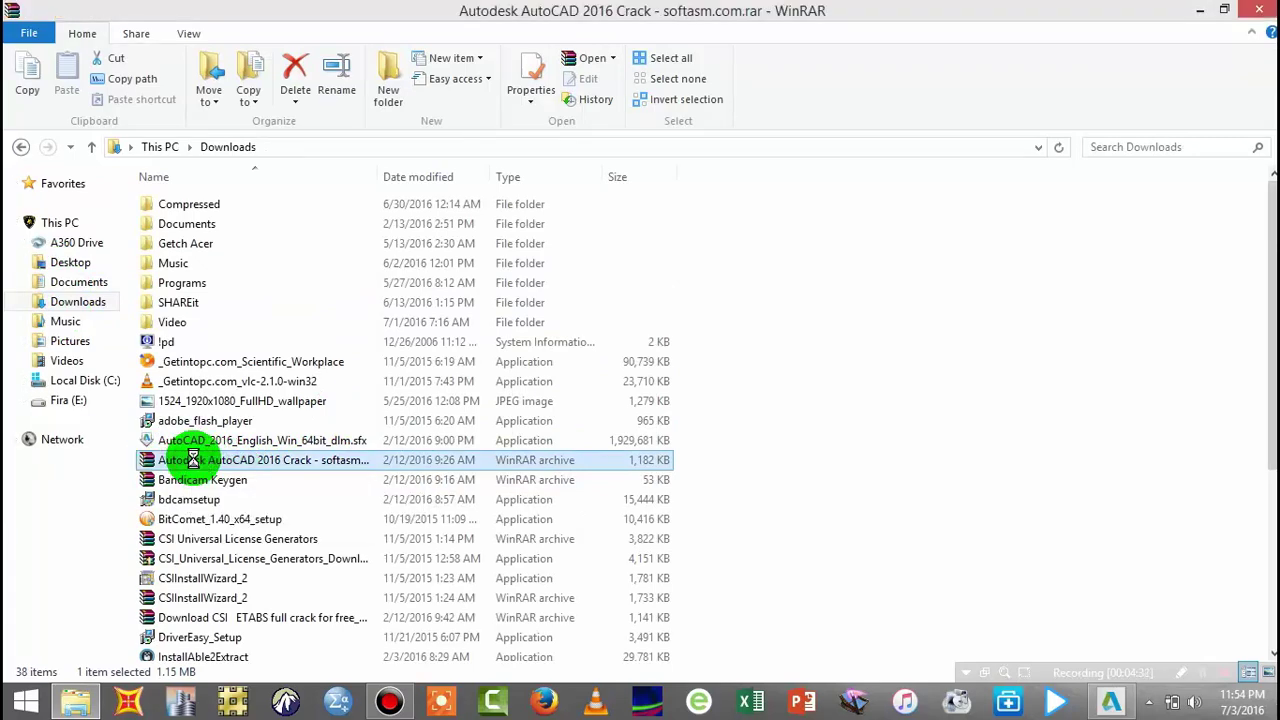
pyautogui.click(52, 180)
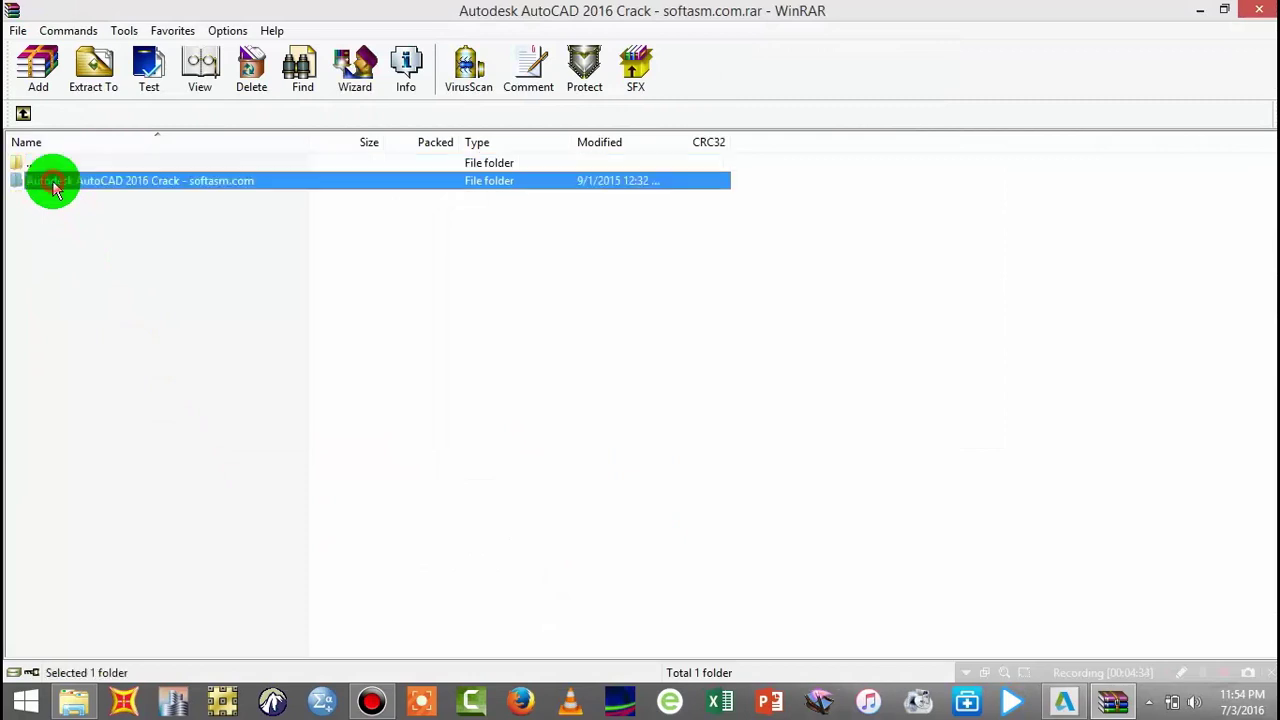
pyautogui.click(105, 70)
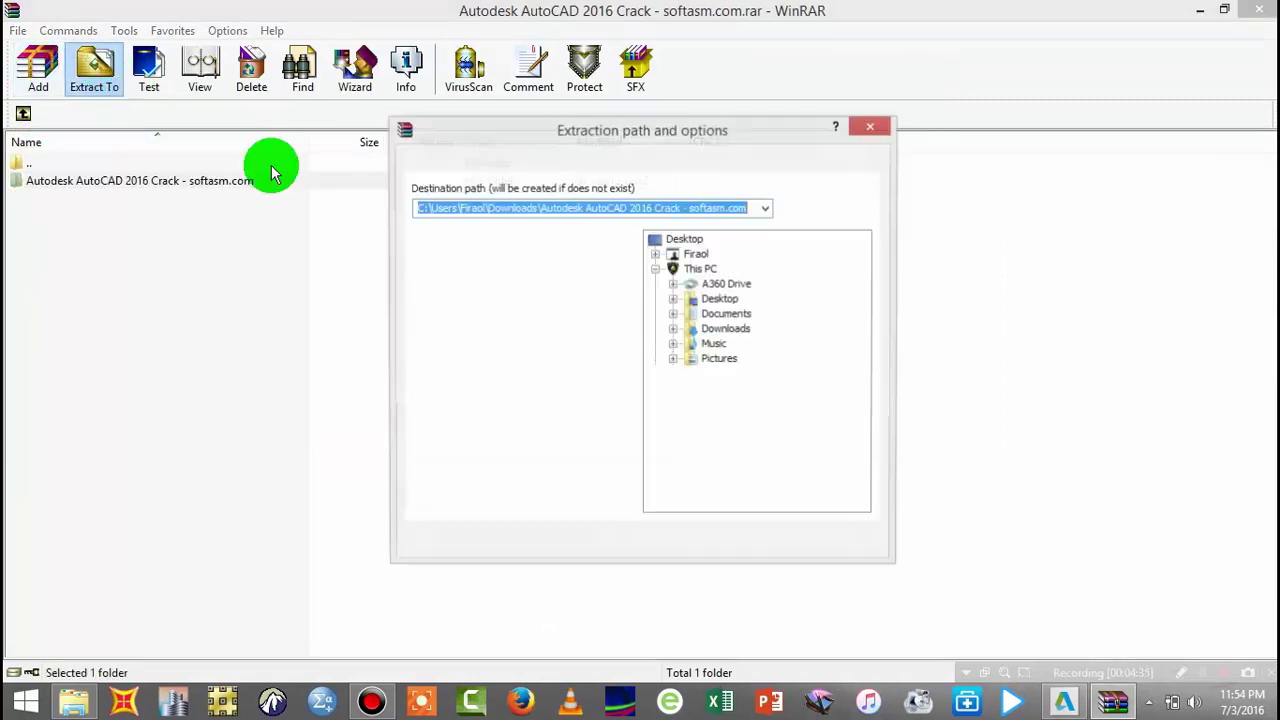
pyautogui.click(684, 239)
pyautogui.click(715, 548)
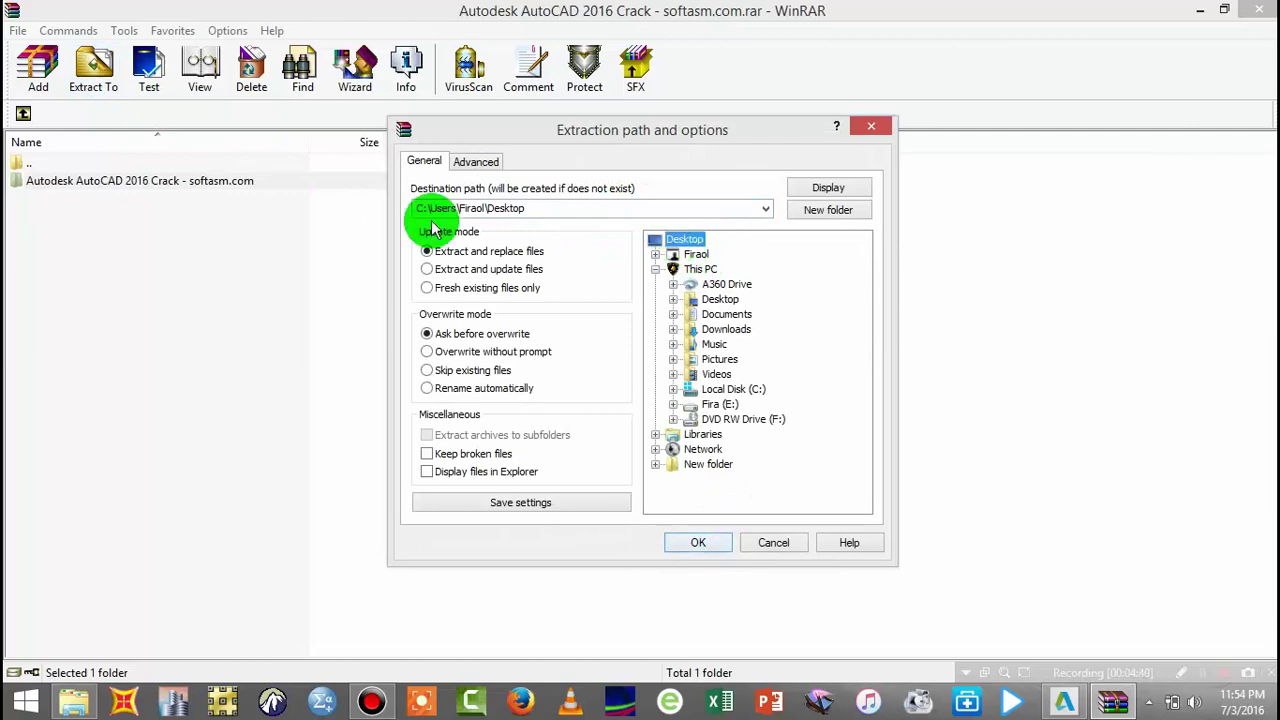
pyautogui.click(690, 560)
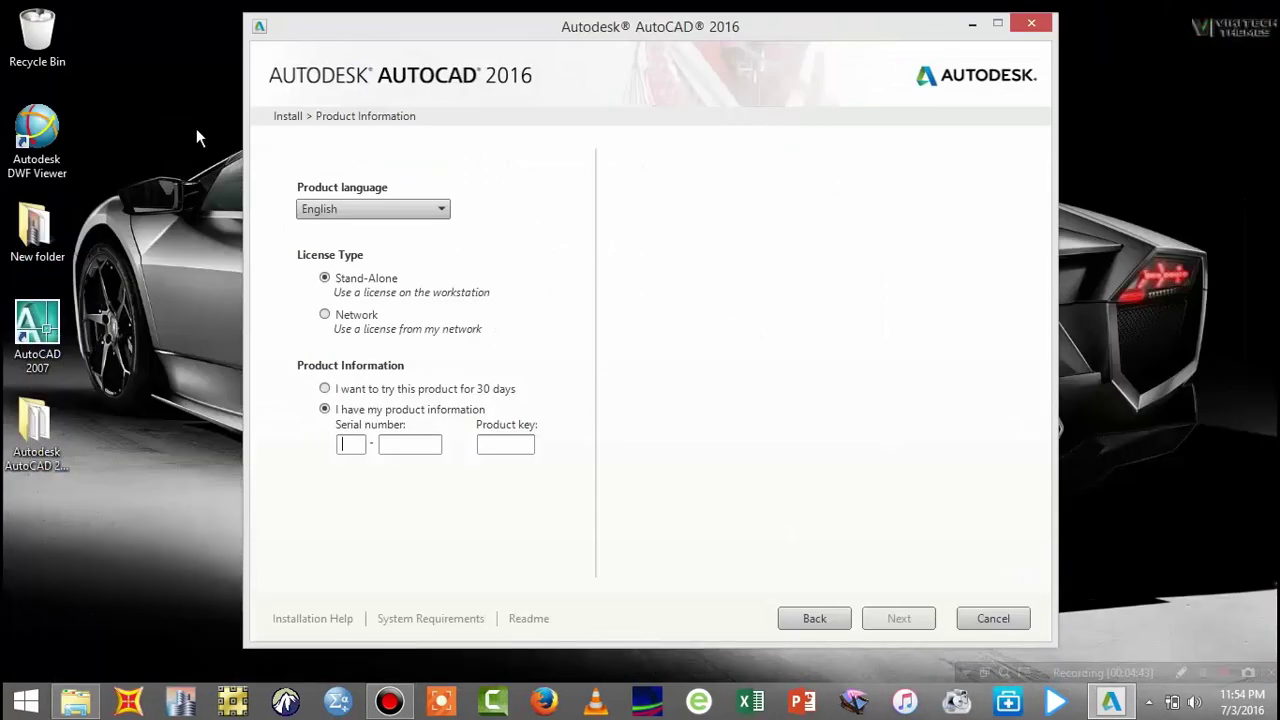
# Step: Open How To Install Crack.txt from the Crack folder and copy the sample serial prefix
pyautogui.doubleClick(22, 450)
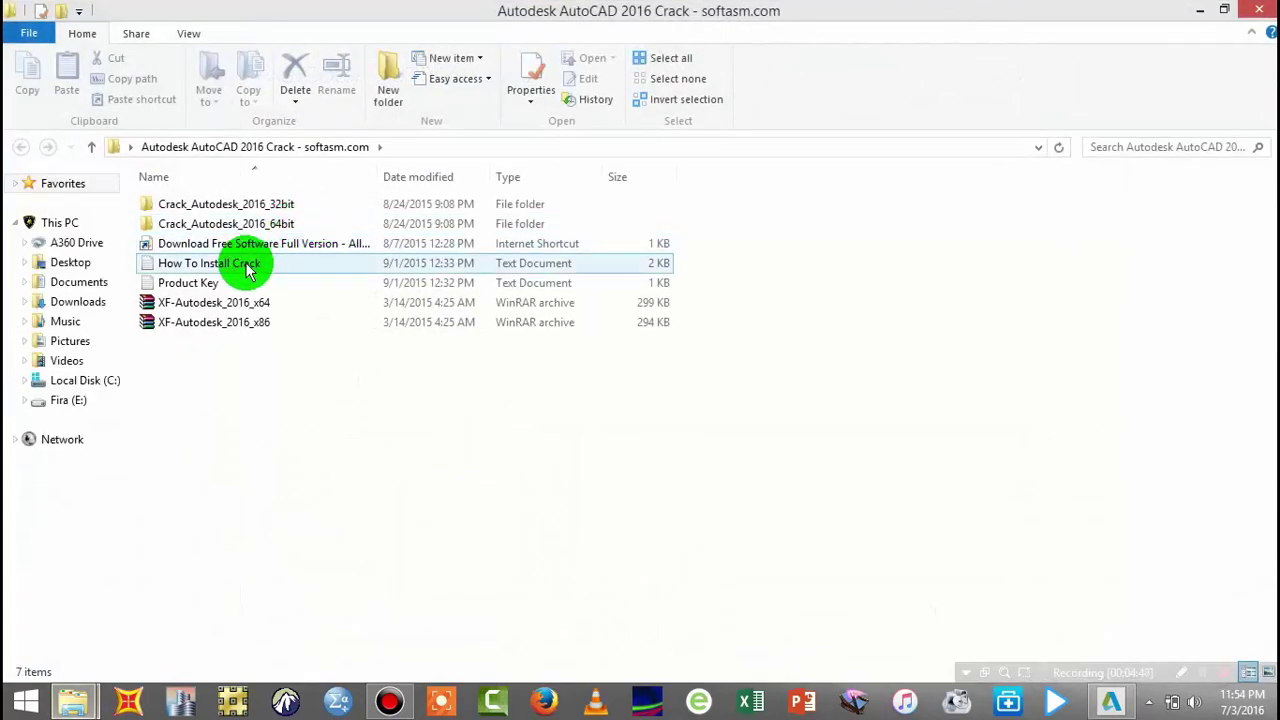
pyautogui.doubleClick(187, 268)
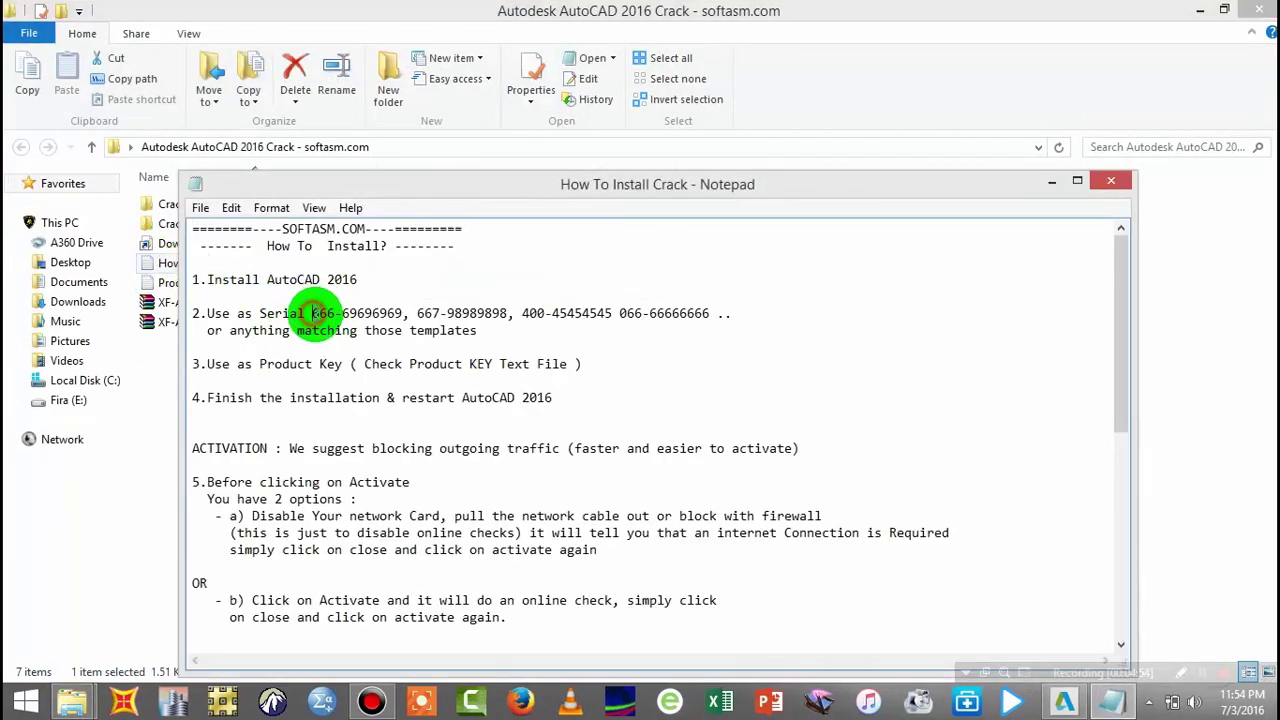
pyautogui.moveTo(312, 313); pyautogui.dragTo(327, 314)
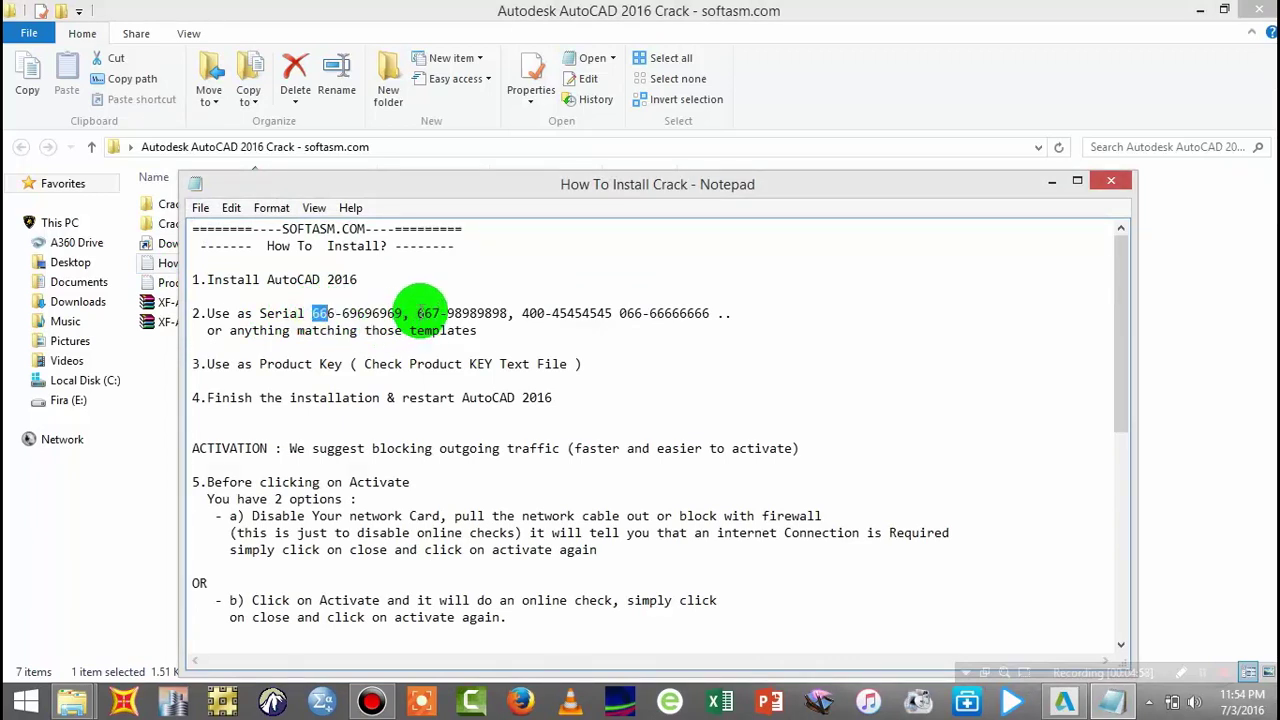
pyautogui.moveTo(418, 313); pyautogui.dragTo(433, 313)
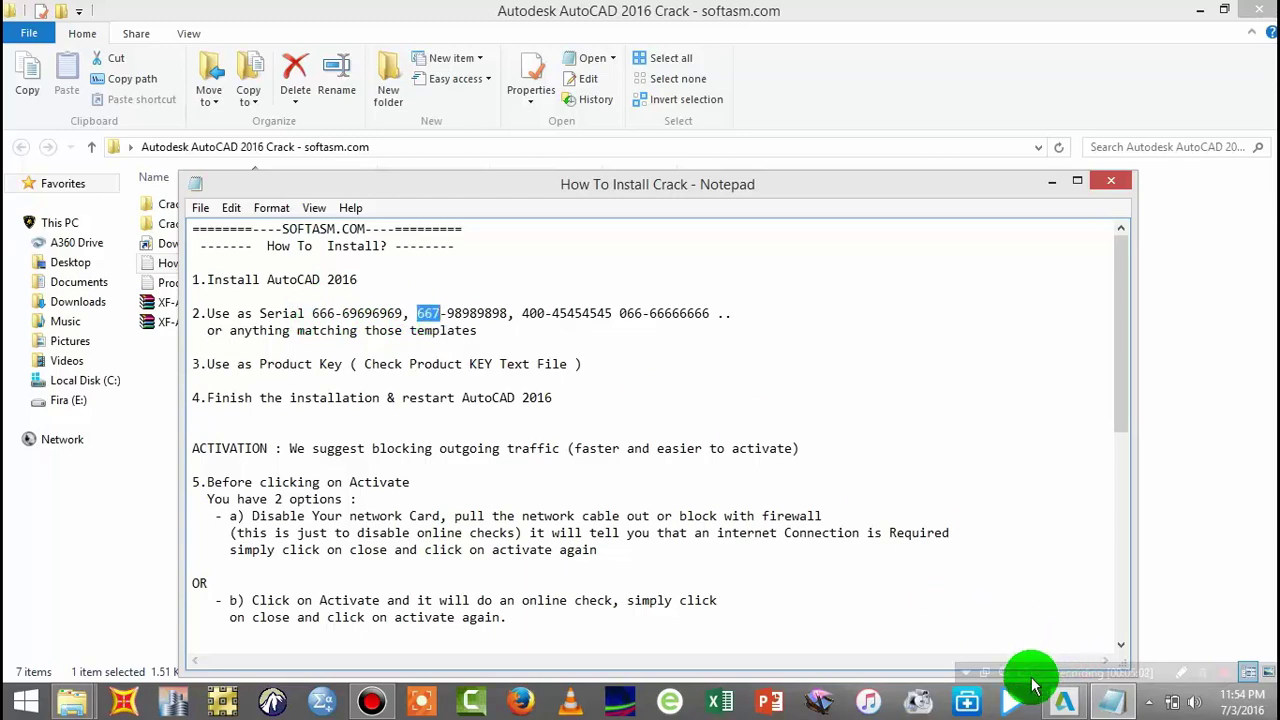
pyautogui.click(1063, 701)
# Step: Paste the serial prefix and the remaining serial part into the two Serial number boxes
pyautogui.click(351, 444)
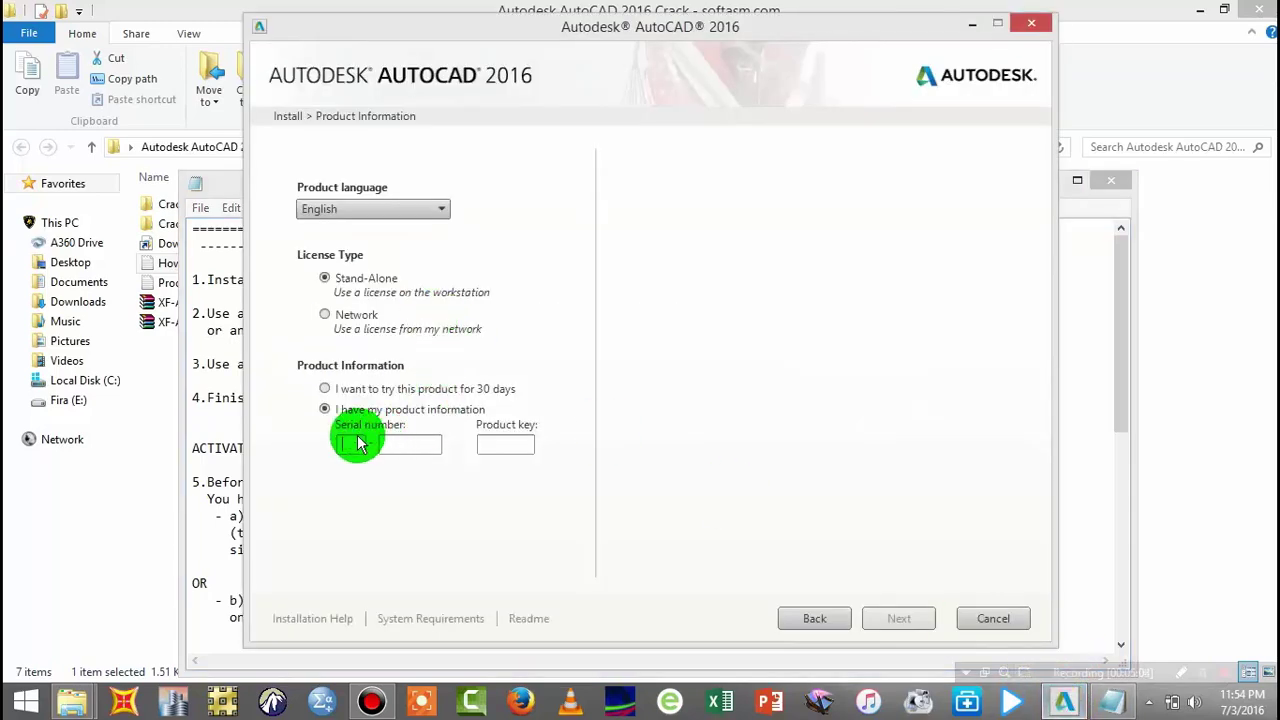
pyautogui.hotkey('ctrl', 'v')
pyautogui.click(1050, 700)
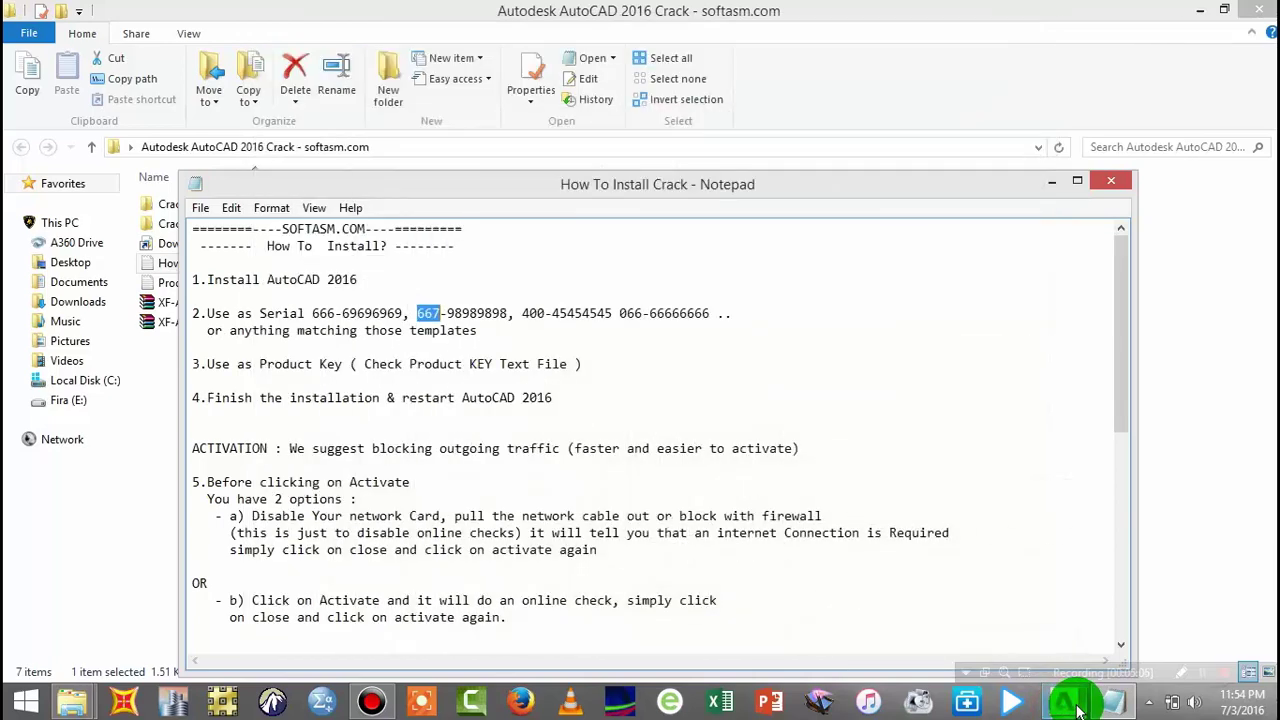
pyautogui.moveTo(447, 313); pyautogui.dragTo(505, 314)
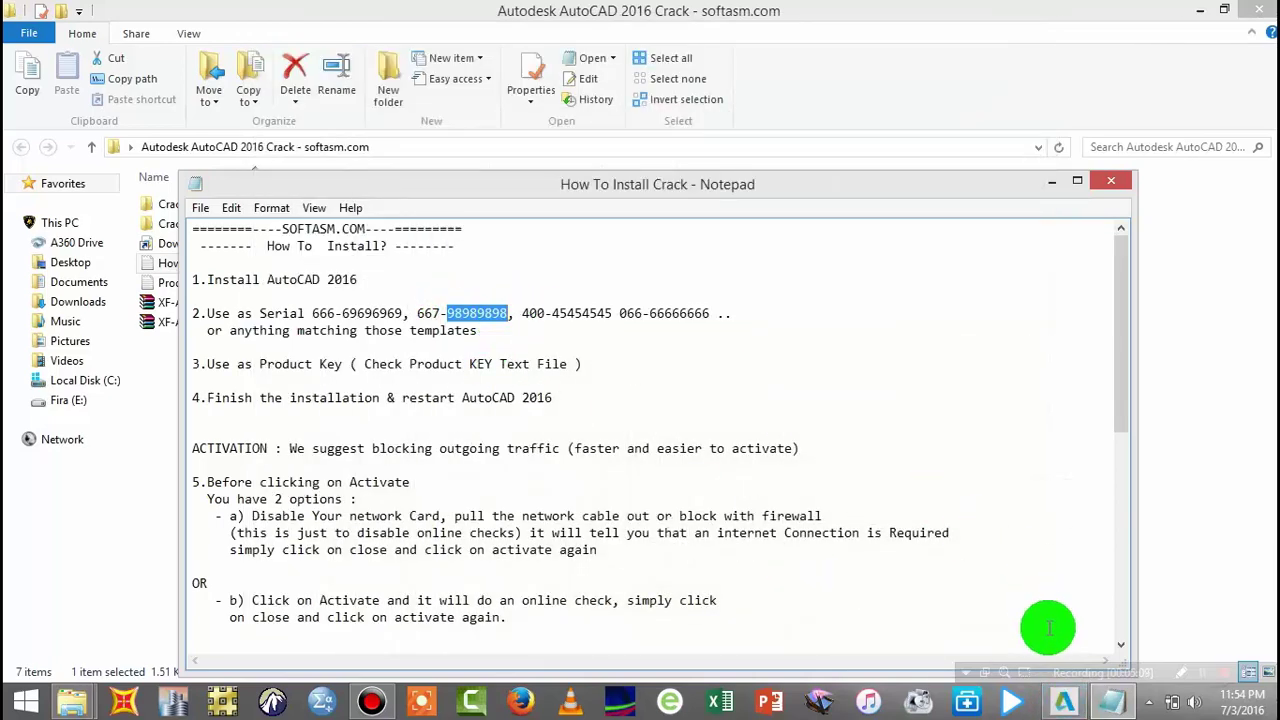
pyautogui.click(1066, 700)
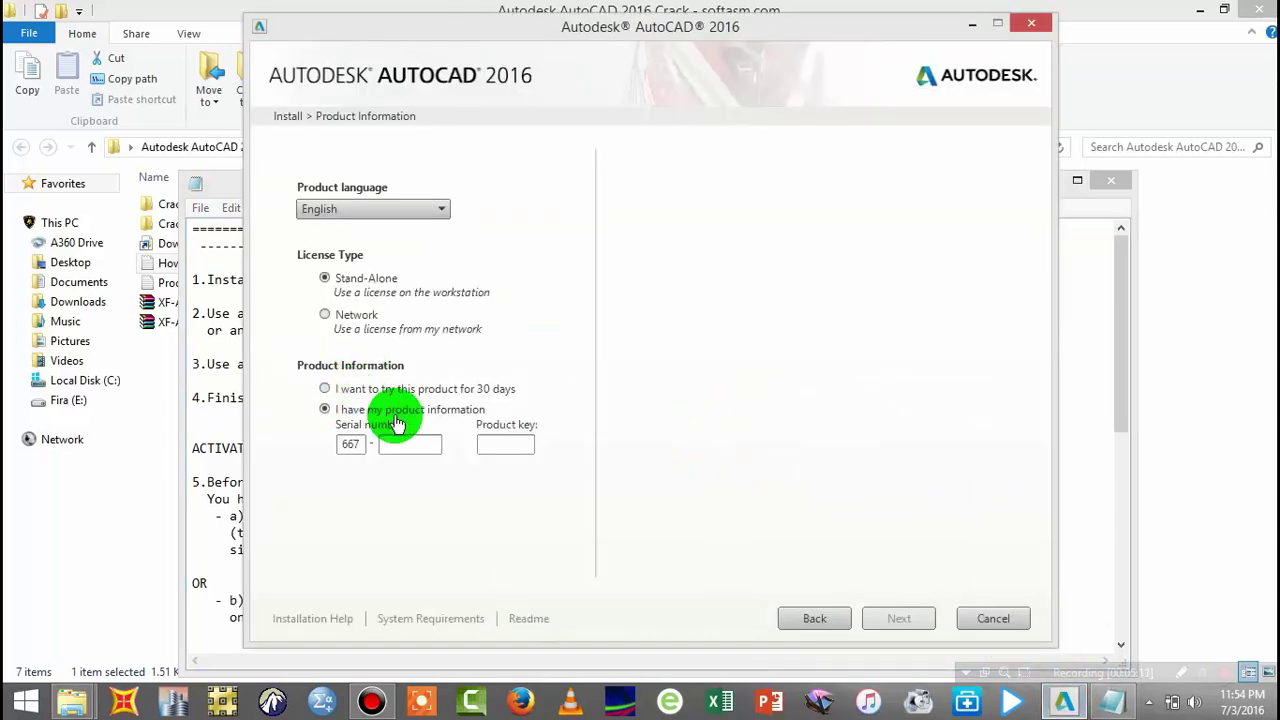
pyautogui.hotkey('ctrl', 'v')
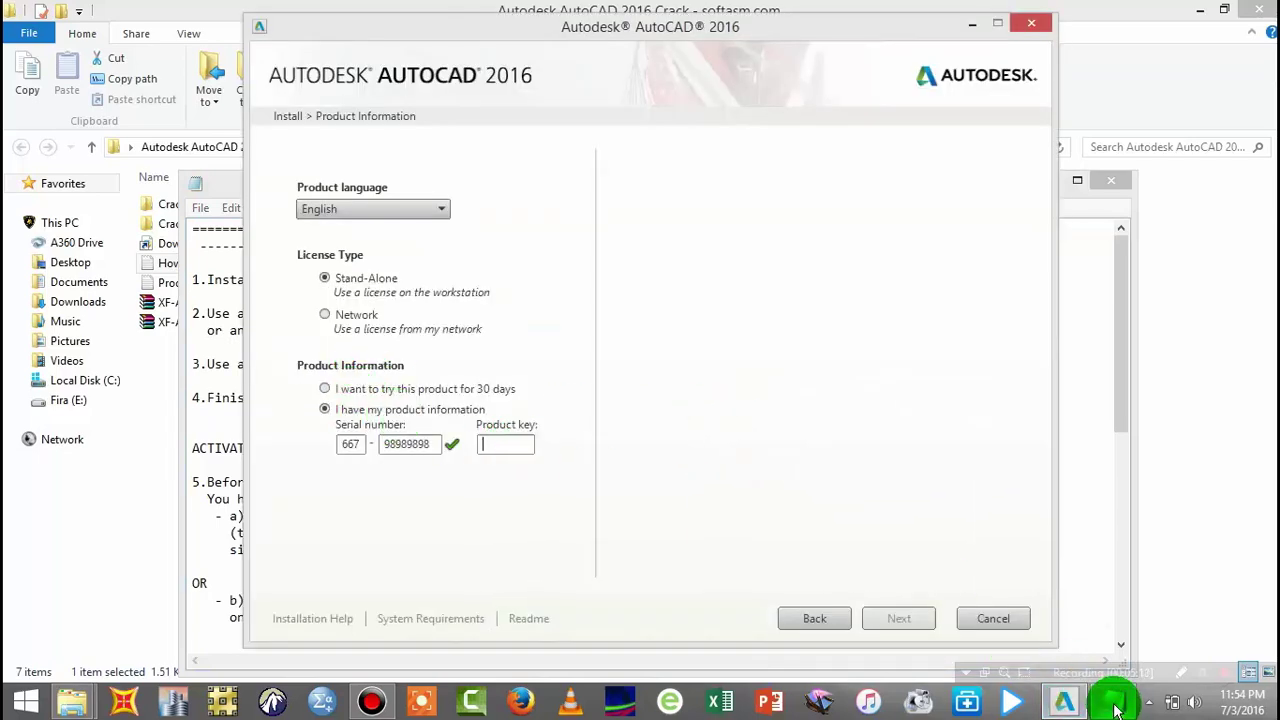
# Step: Open the Product Key text file from the Crack folder
pyautogui.click(1114, 704)
pyautogui.click(150, 283)
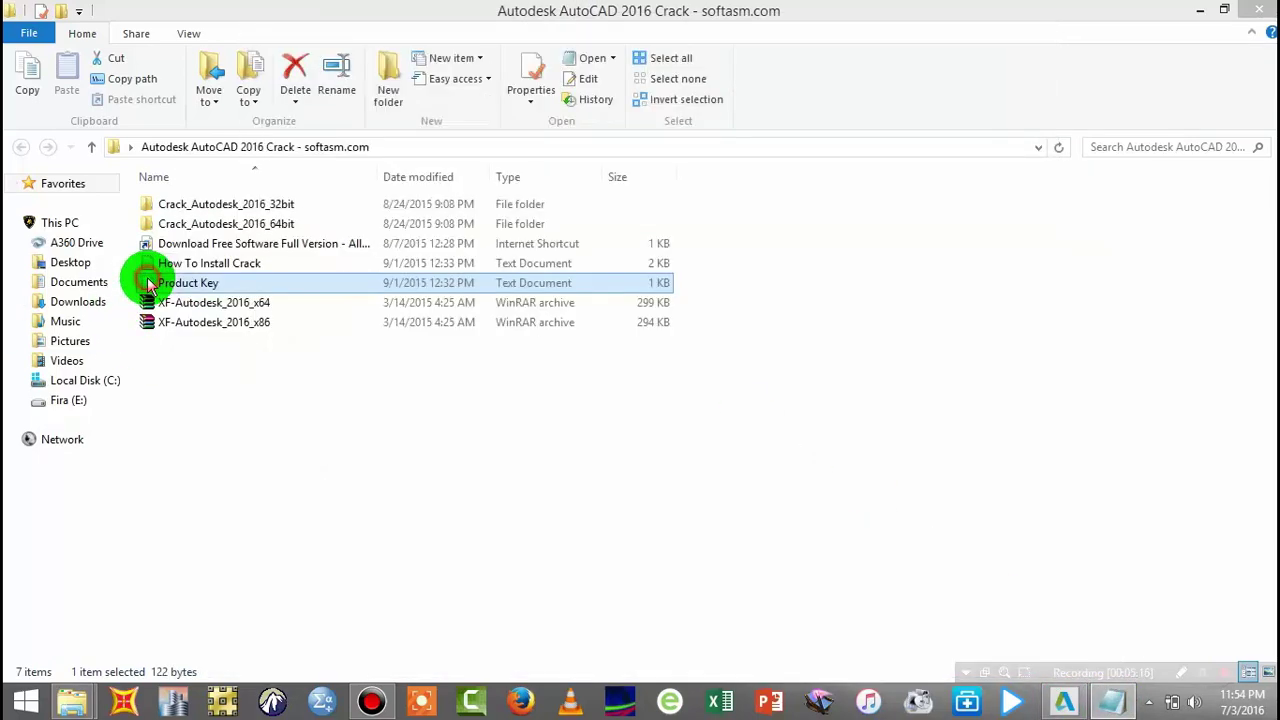
pyautogui.moveTo(188, 283)
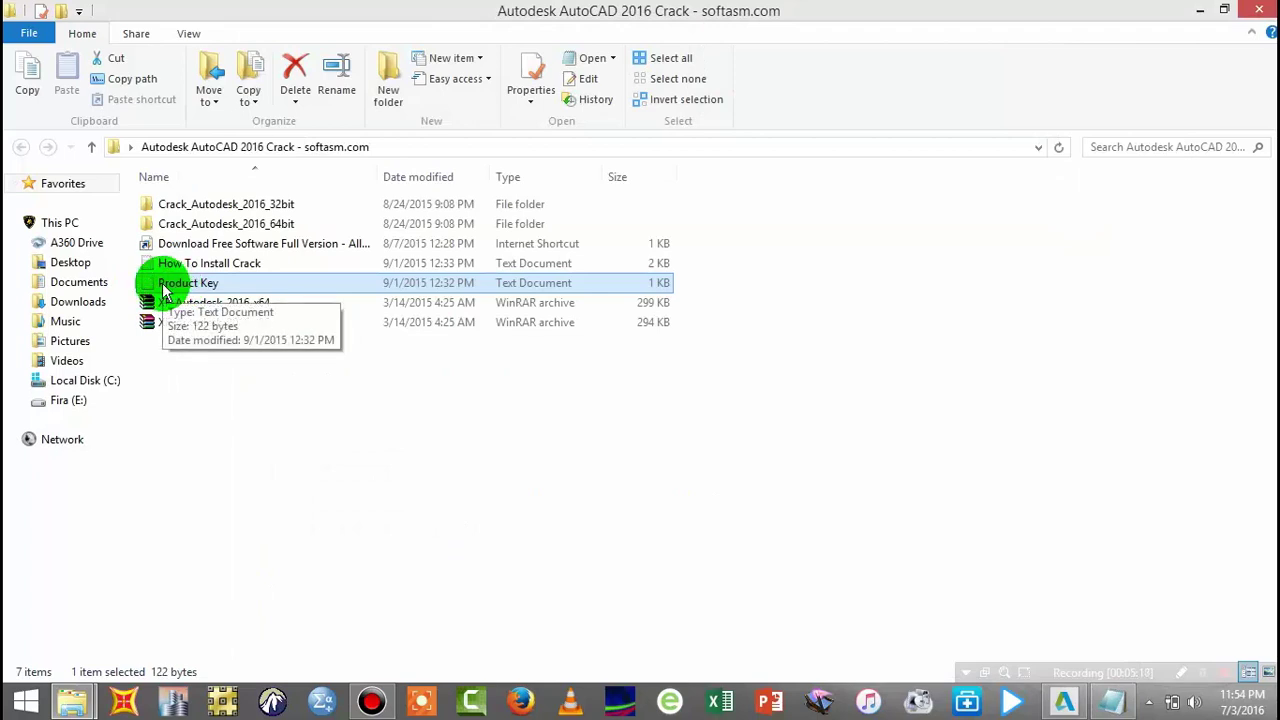
pyautogui.doubleClick(165, 287)
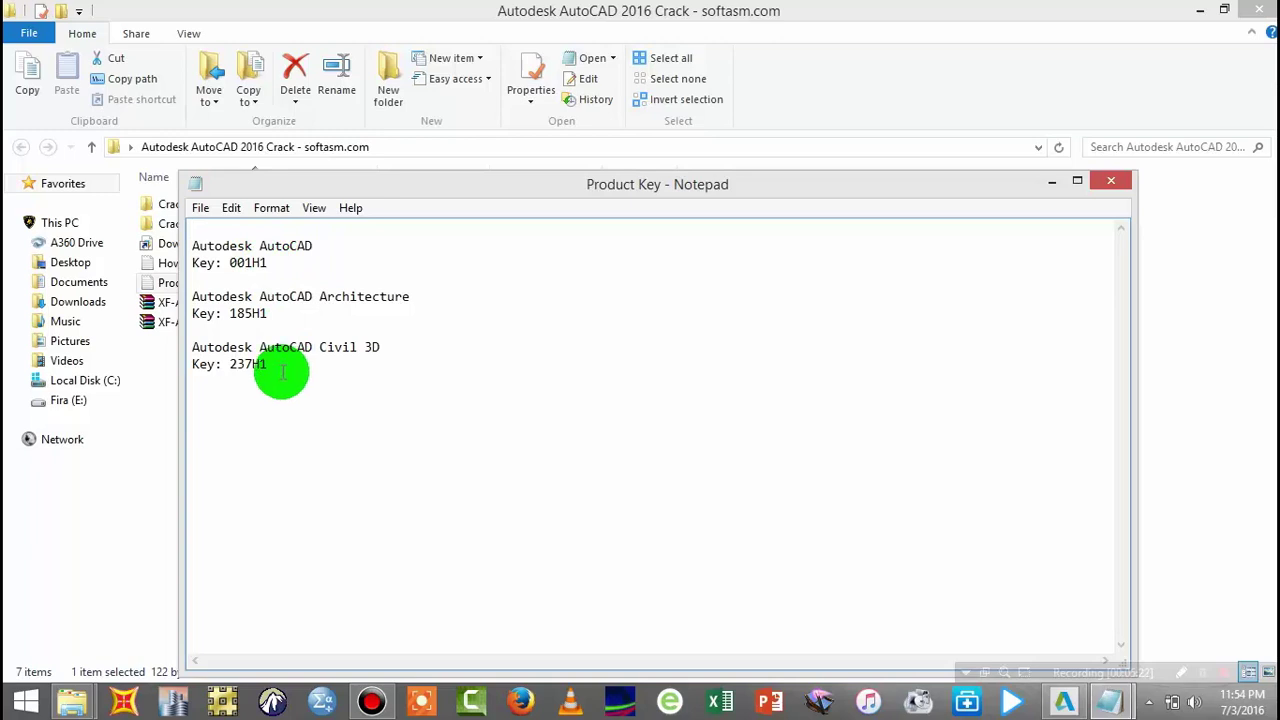
# Step: Copy the Autodesk AutoCAD key from Notepad into the installer's Product key field, keeping English
pyautogui.doubleClick(248, 262)
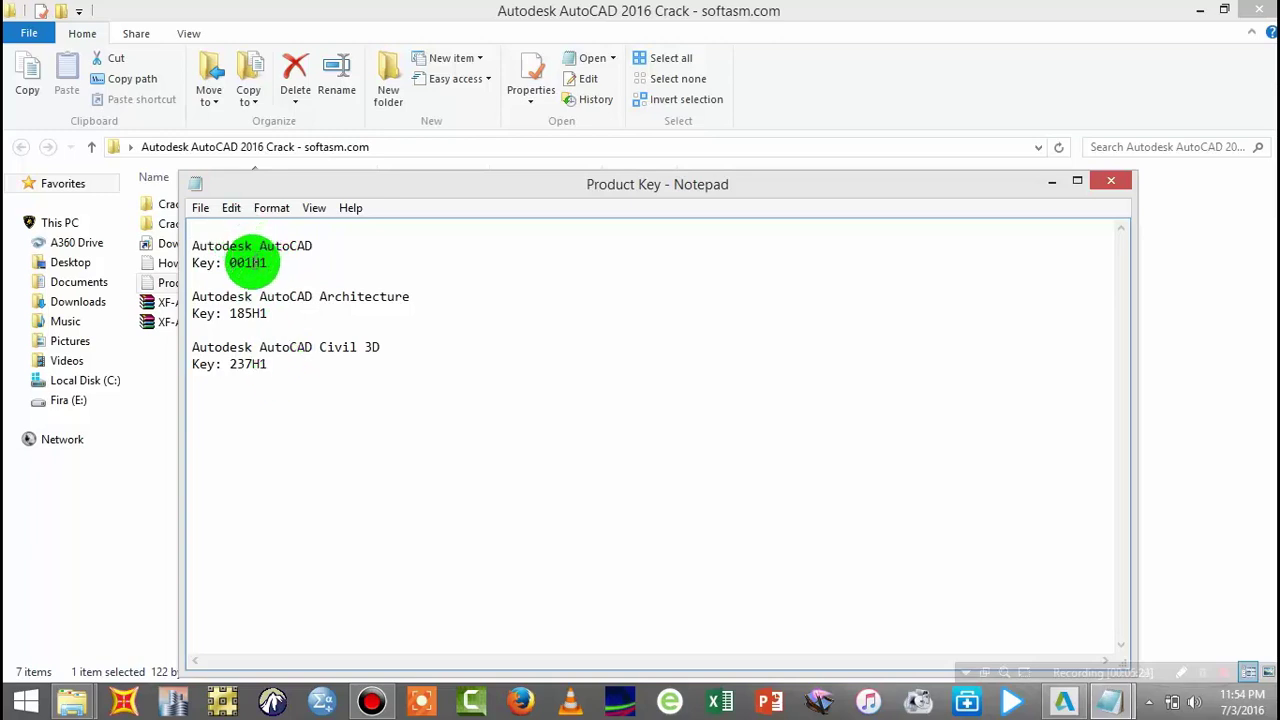
pyautogui.click(312, 299)
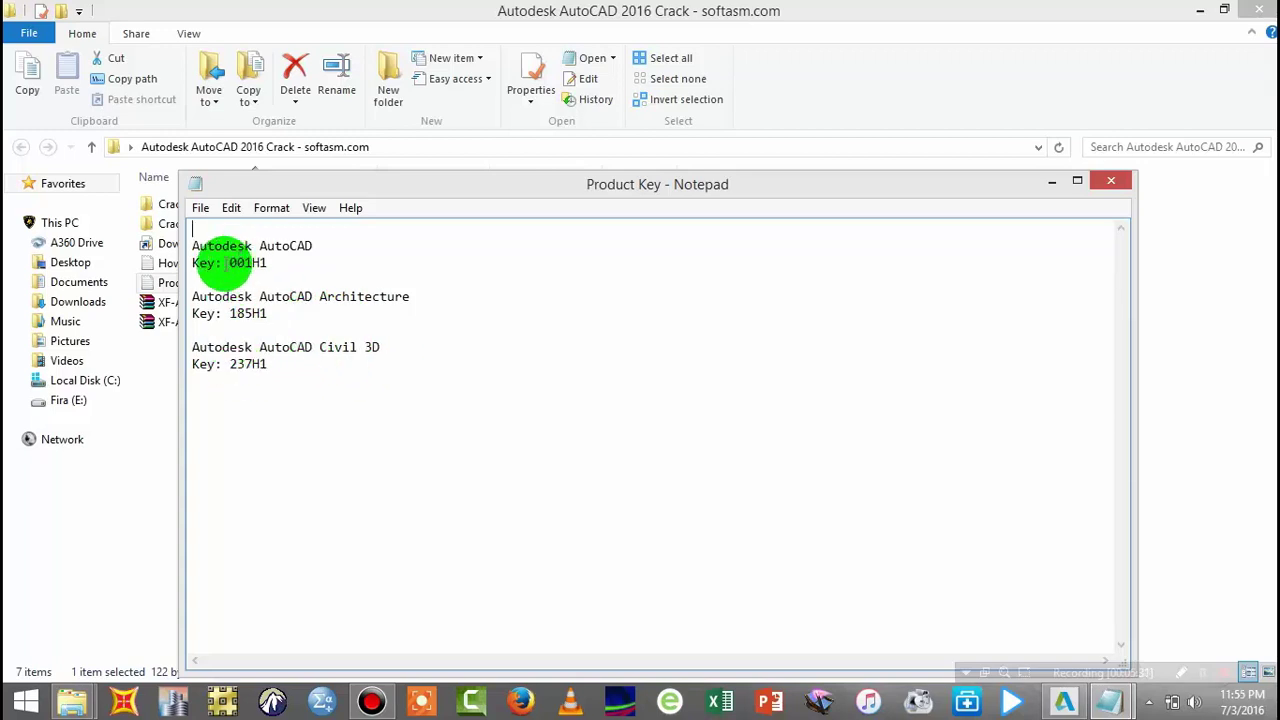
pyautogui.moveTo(230, 262); pyautogui.dragTo(268, 262)
pyautogui.hotkey('ctrl', 'c')
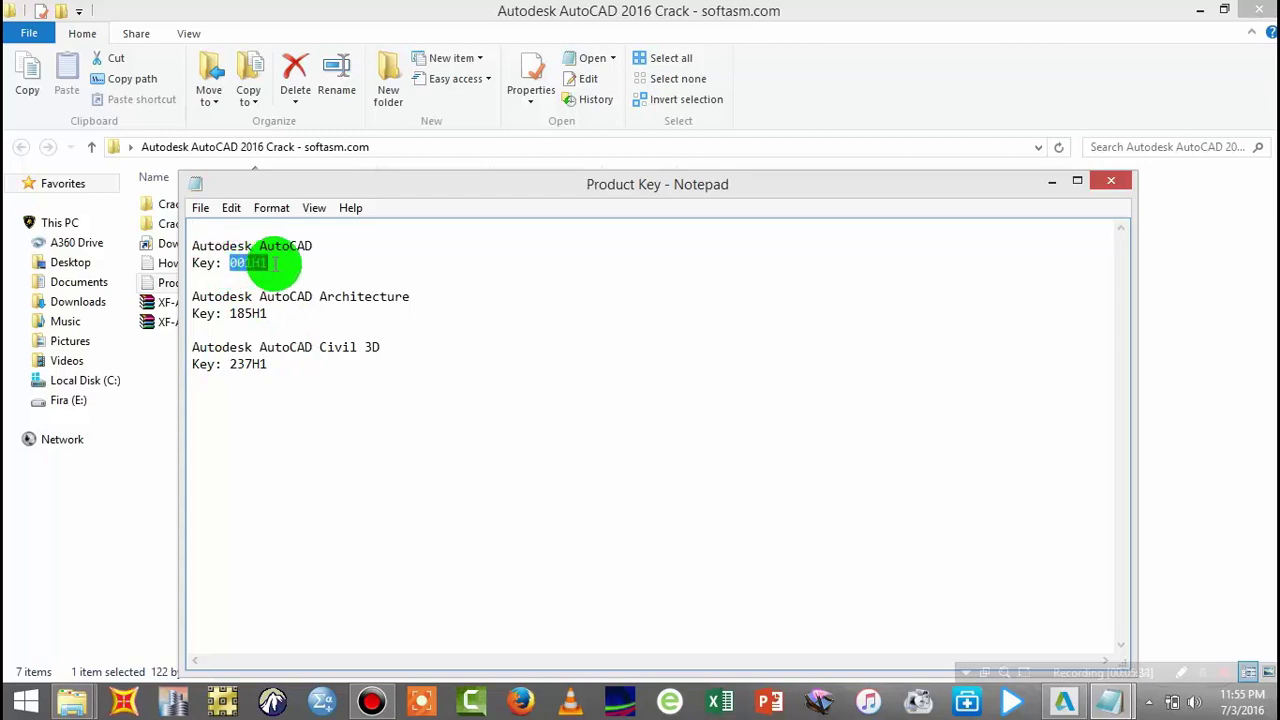
pyautogui.click(1066, 700)
pyautogui.click(508, 445)
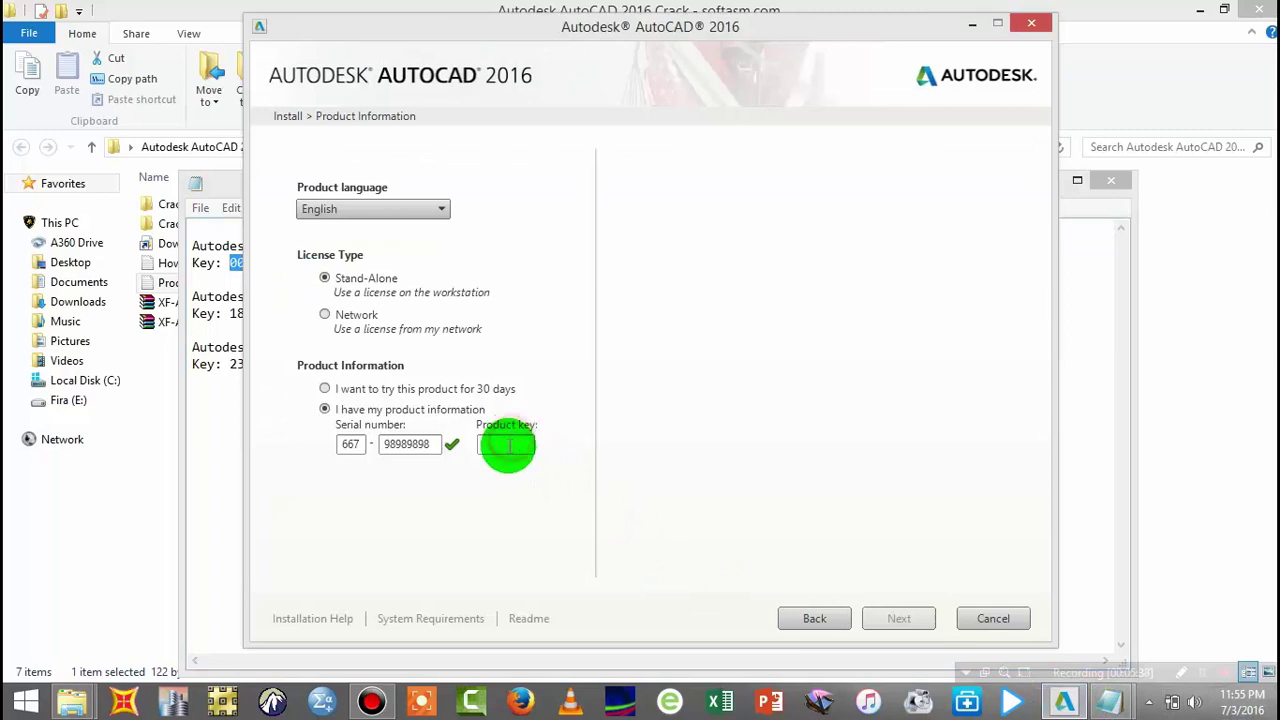
pyautogui.hotkey('ctrl', 'v')
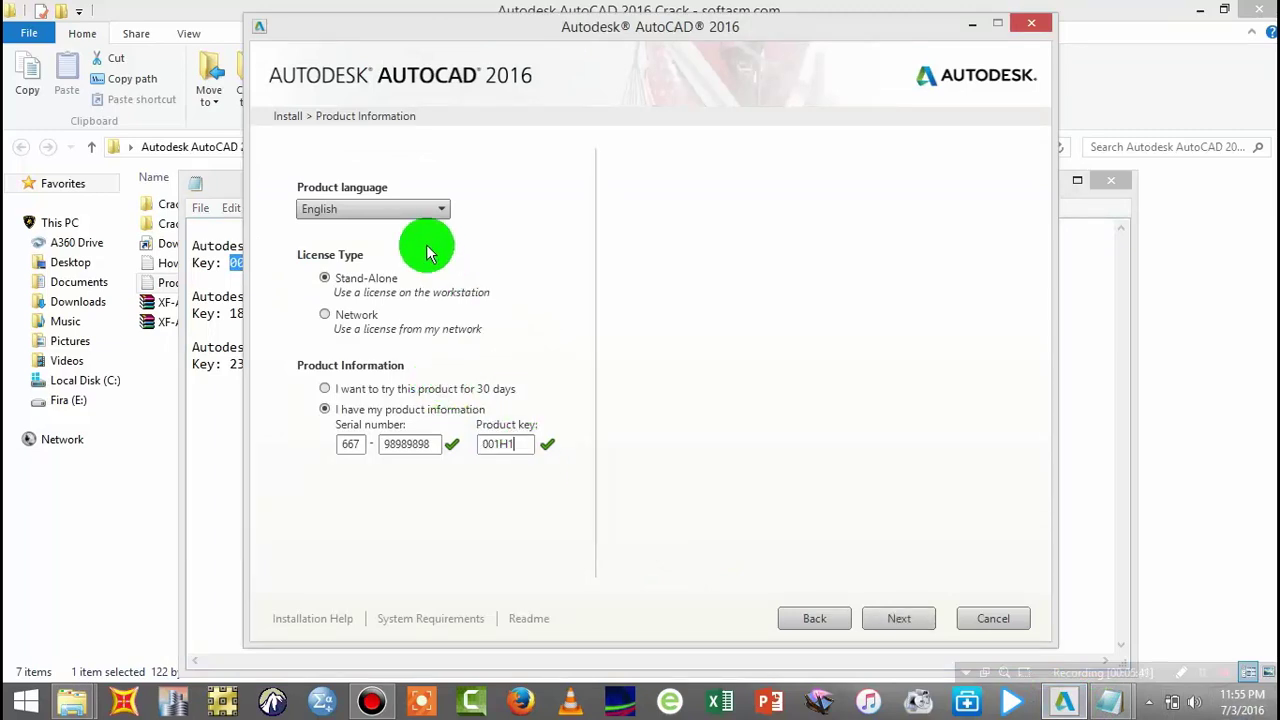
pyautogui.click(410, 212)
pyautogui.click(410, 213)
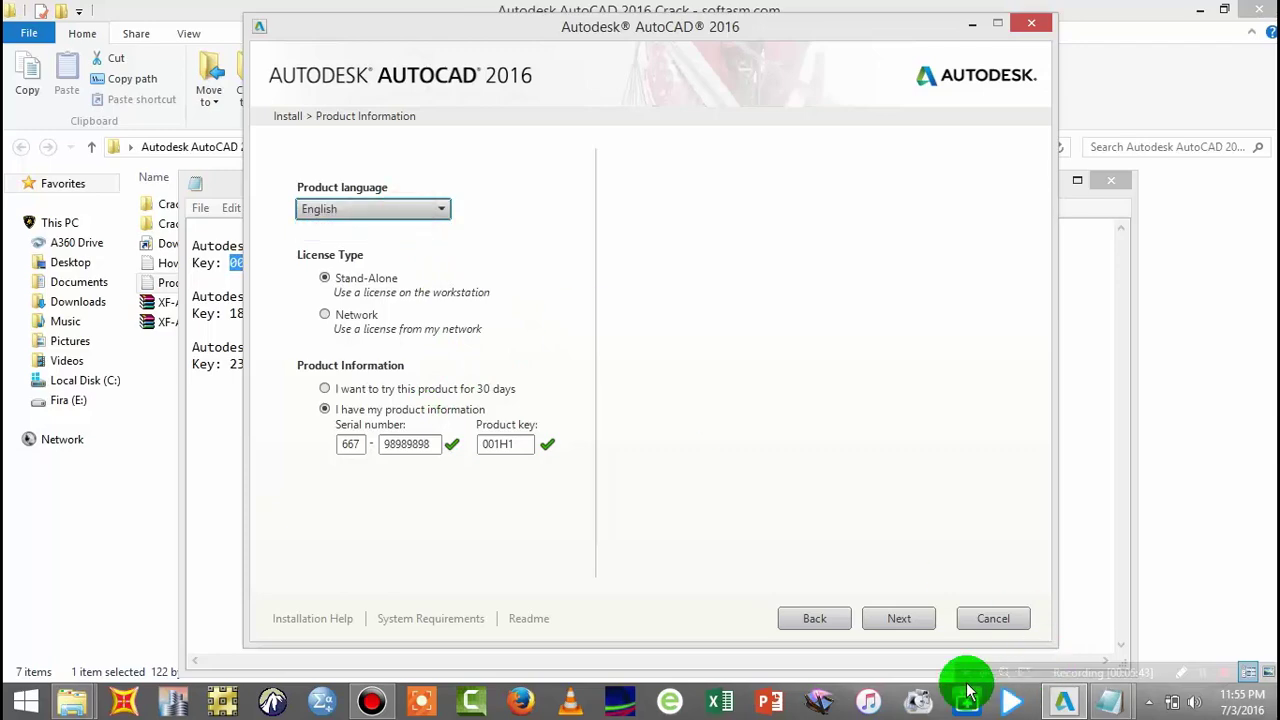
# Step: Move to Configure Installation and review AutoCAD 2016's Typical setup with Express Tools
pyautogui.click(905, 620)
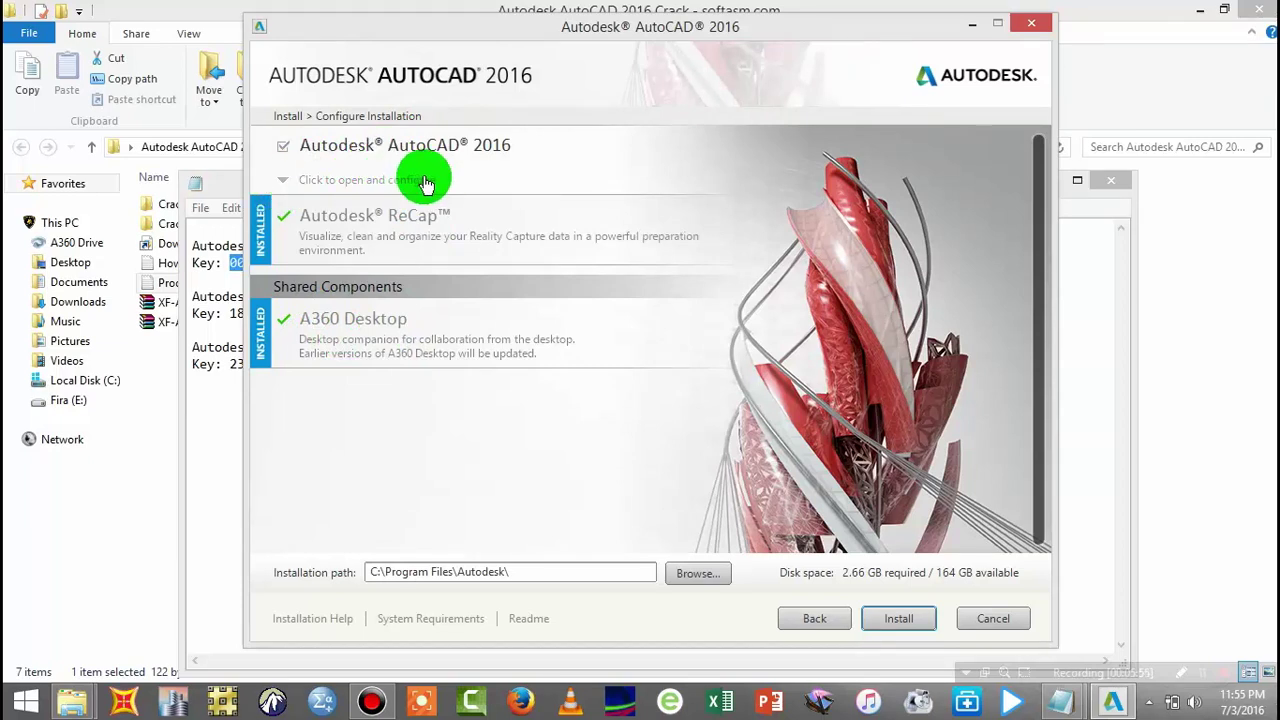
pyautogui.click(295, 180)
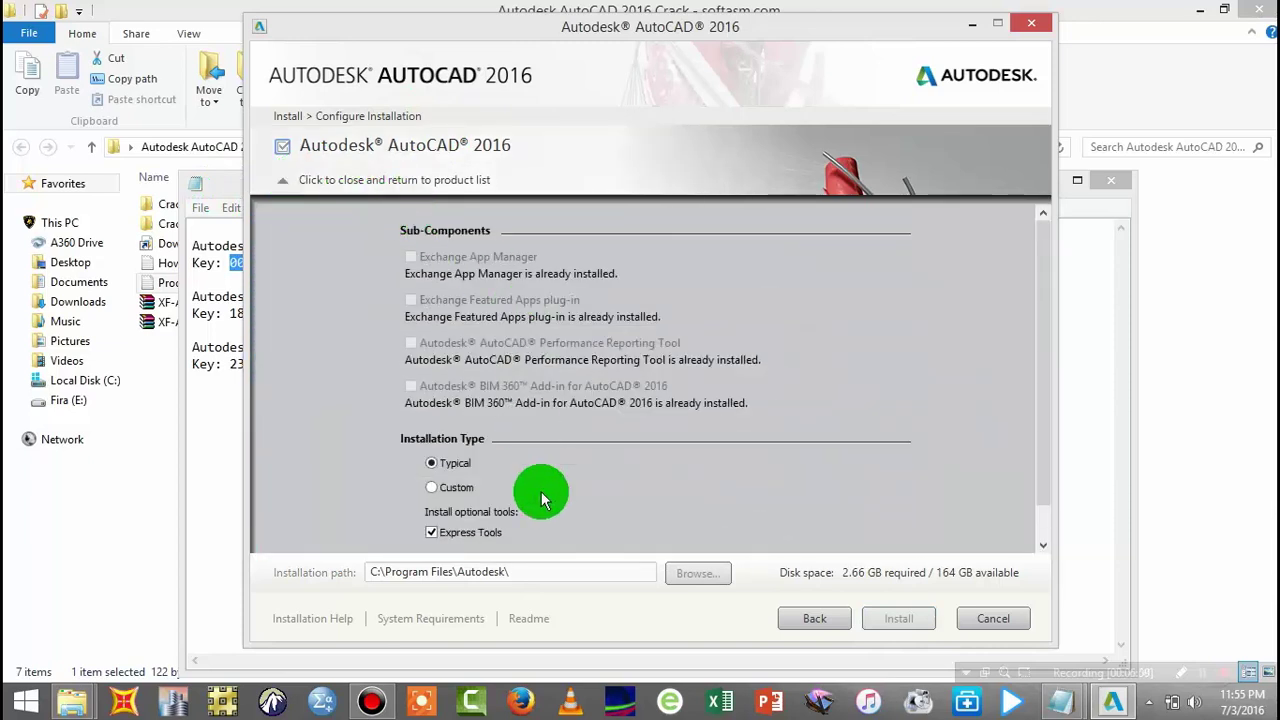
pyautogui.moveTo(1041, 345); pyautogui.dragTo(1047, 435)
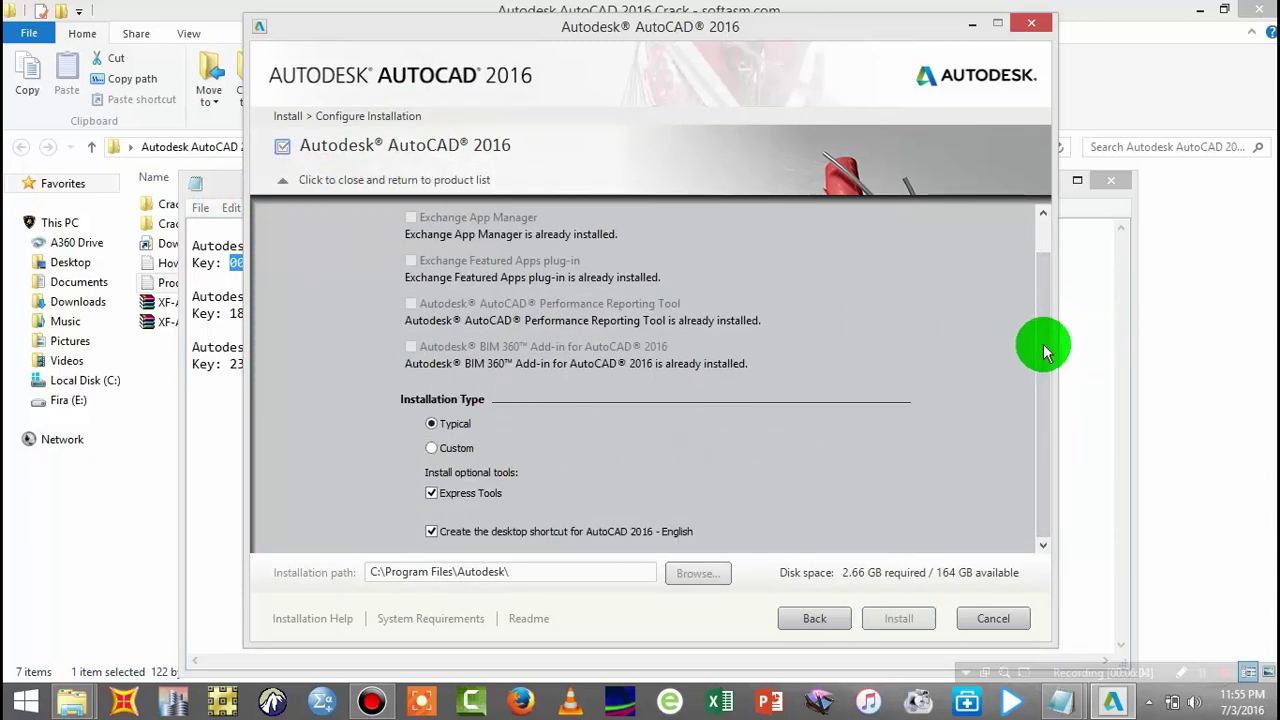
pyautogui.moveTo(1043, 346); pyautogui.dragTo(1050, 265)
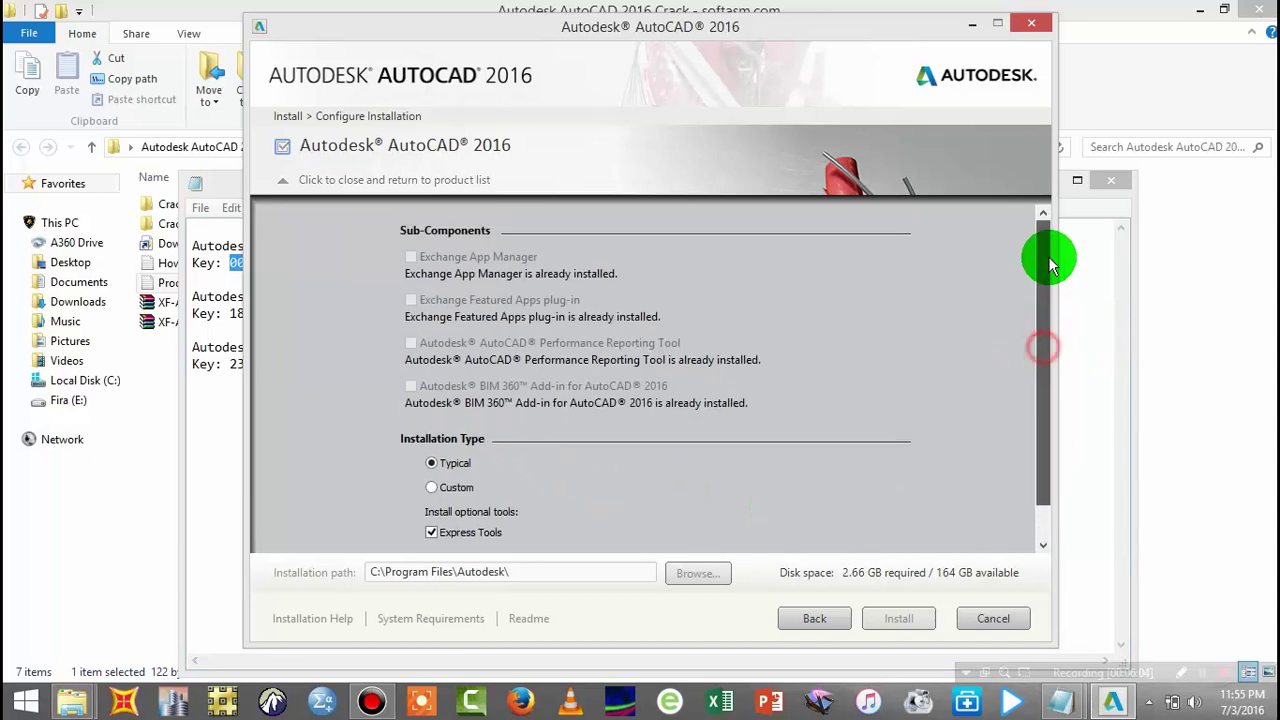
pyautogui.click(283, 184)
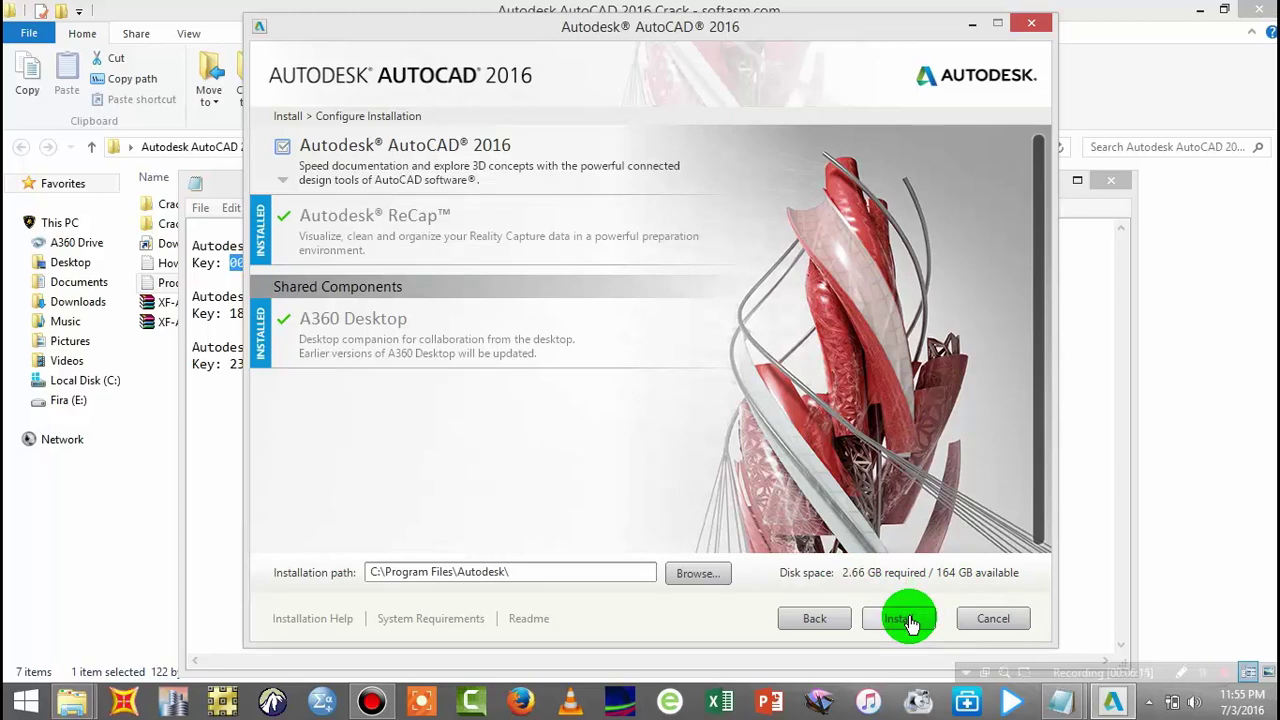
# Step: Start installing AutoCAD 2016 and close the Product Key notes and crack folder windows
pyautogui.click(905, 619)
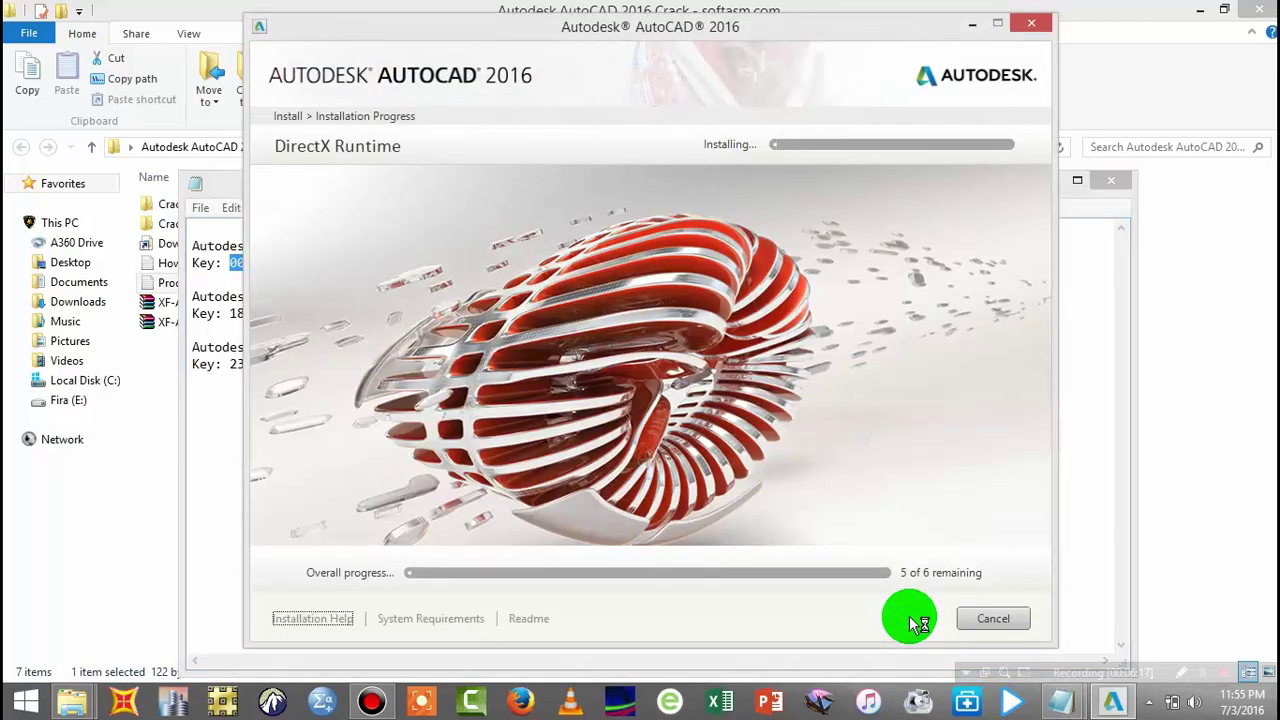
pyautogui.click(1112, 188)
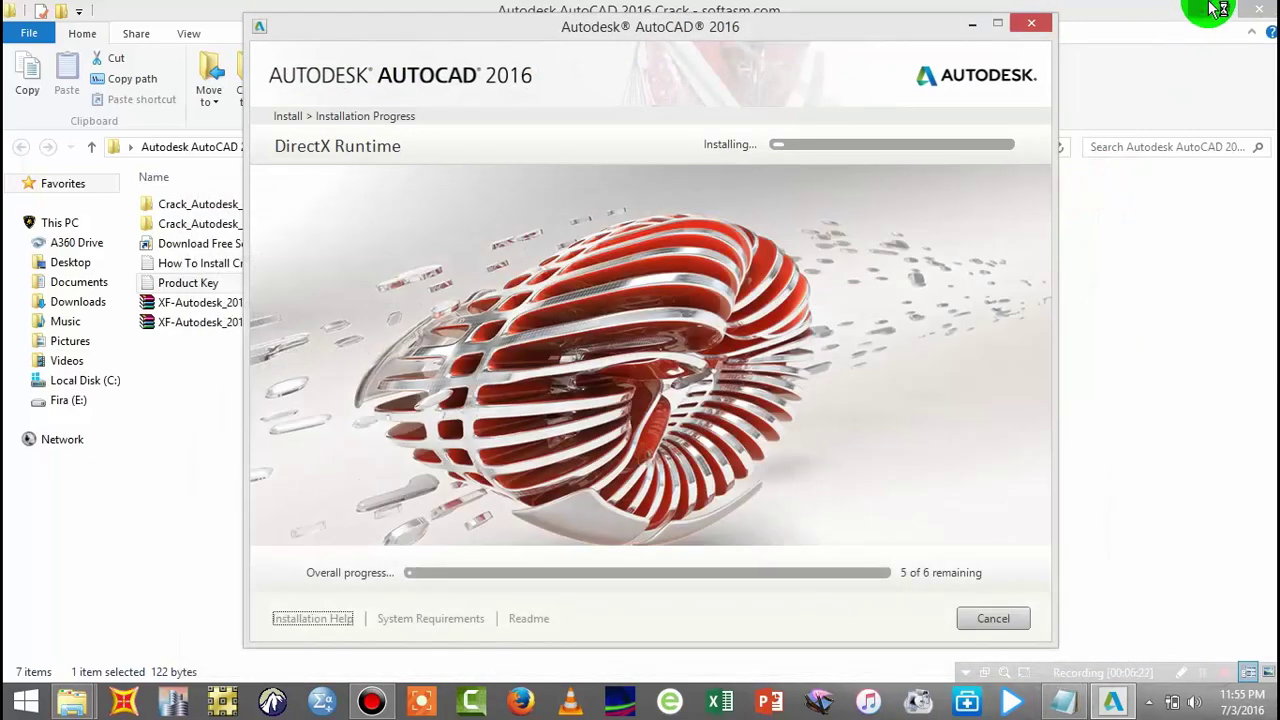
pyautogui.click(1260, 12)
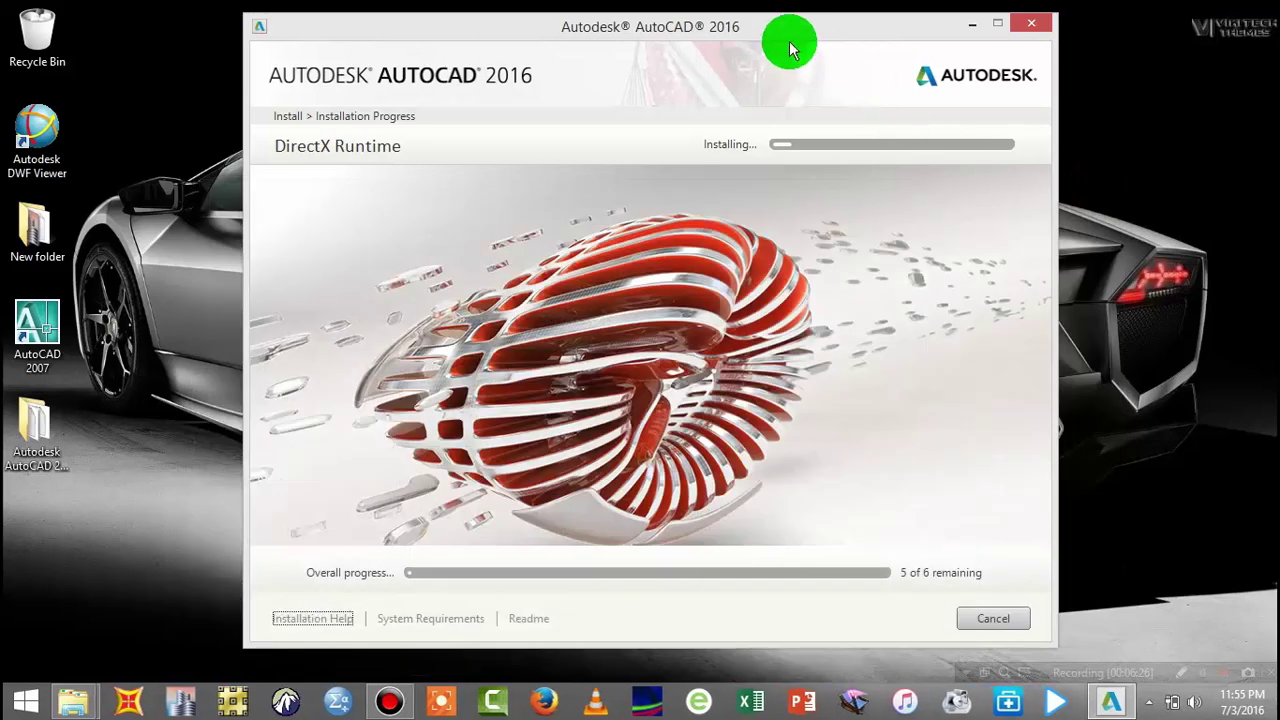
pyautogui.moveTo(757, 34); pyautogui.dragTo(742, 25)
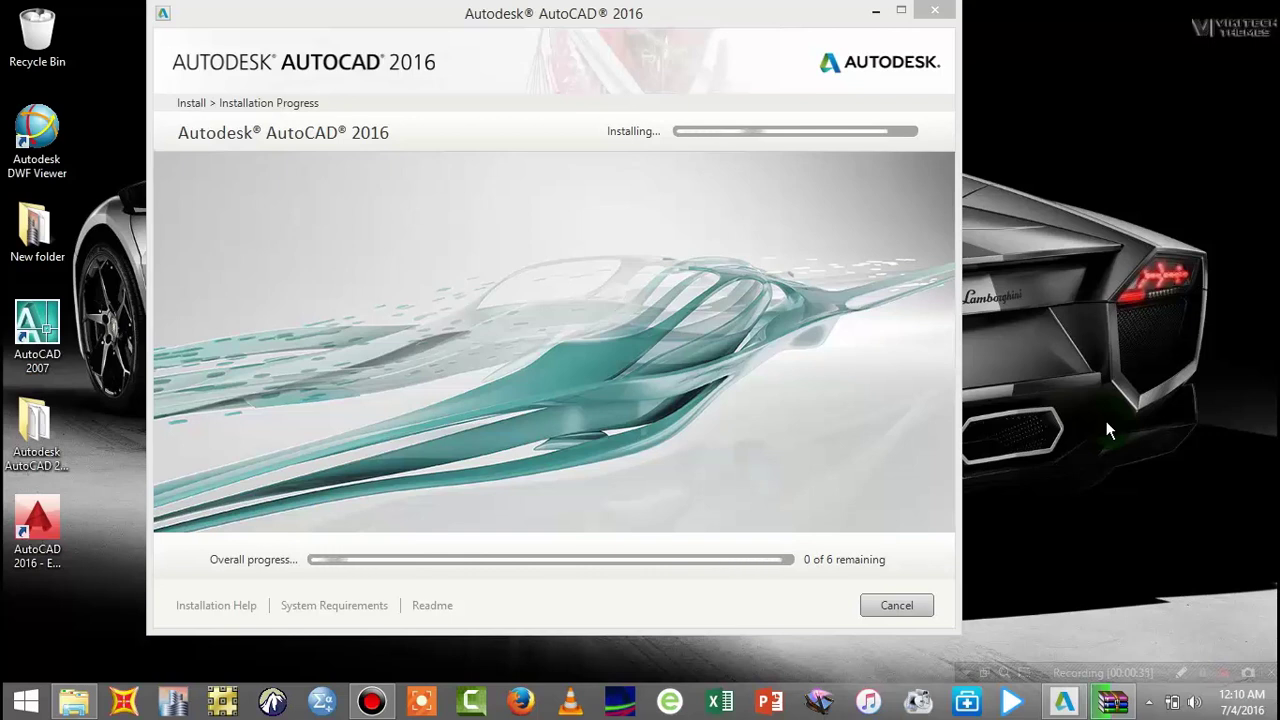
# Step: Open Autodesk AutoCAD 2016 Crack > Crack_Autodesk_2016_64bit and select xf-adsk2016_x64
pyautogui.click(1120, 303)
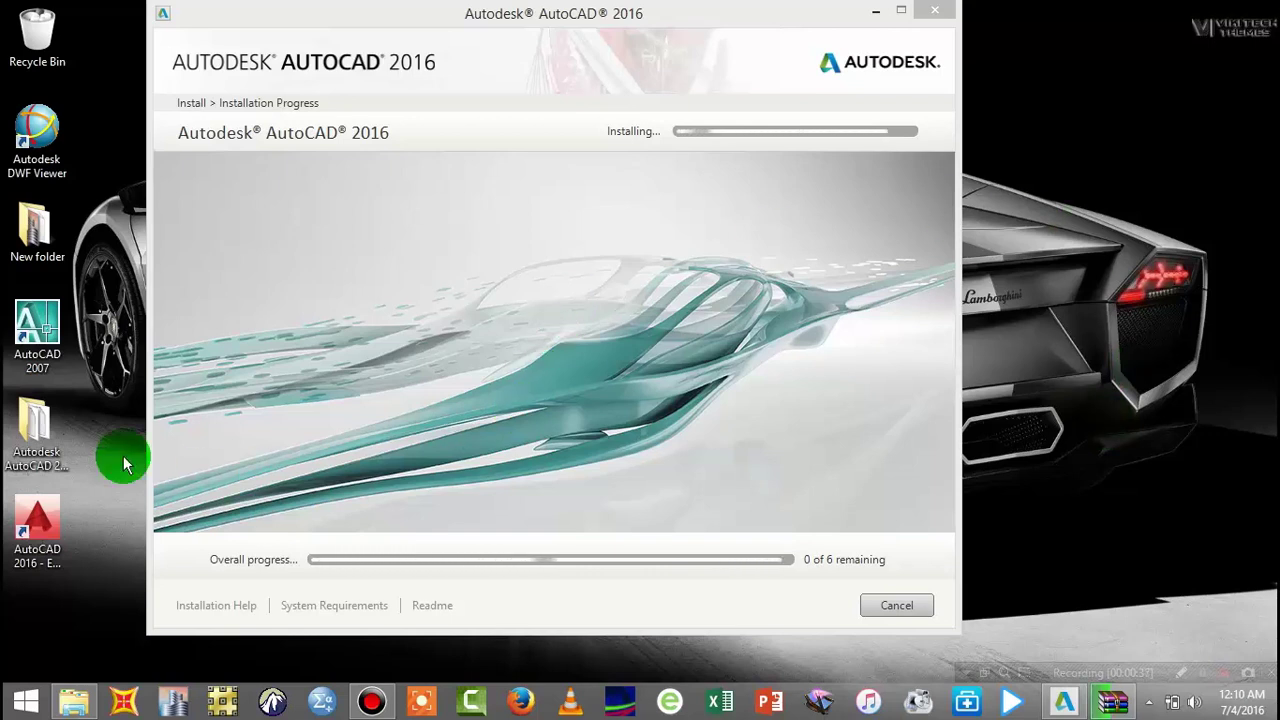
pyautogui.click(30, 453)
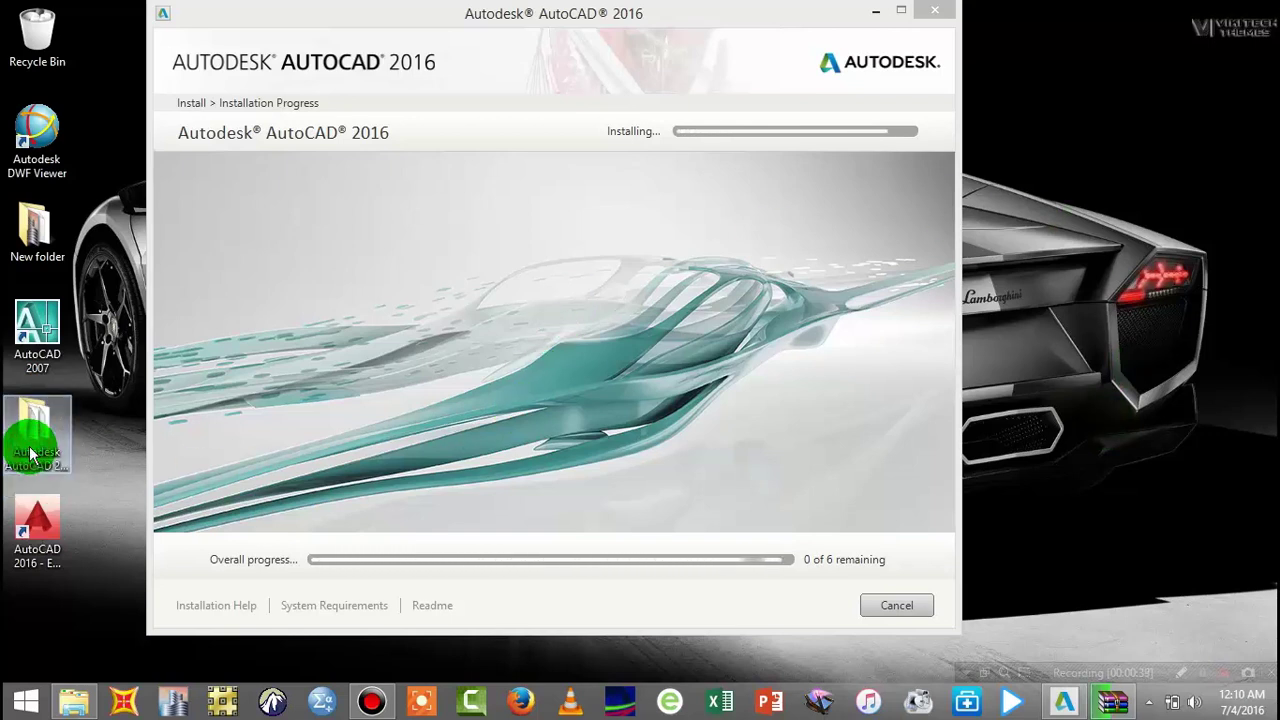
pyautogui.doubleClick(32, 442)
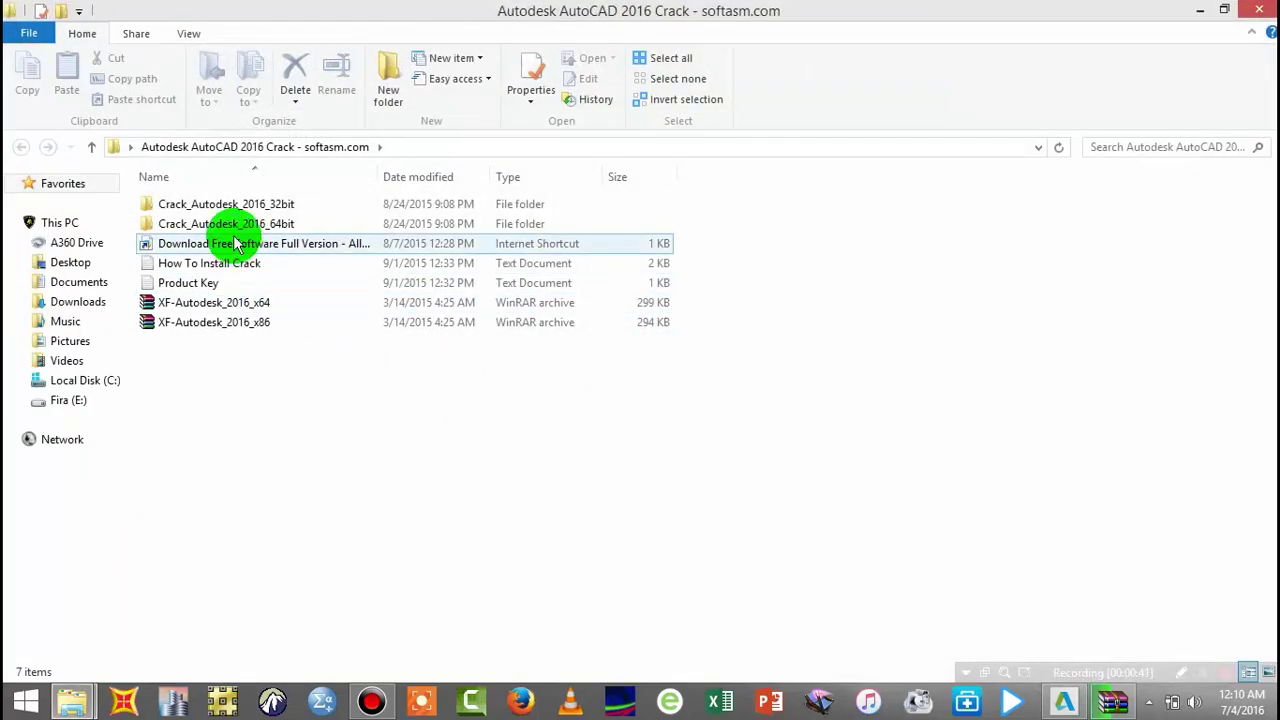
pyautogui.click(186, 228)
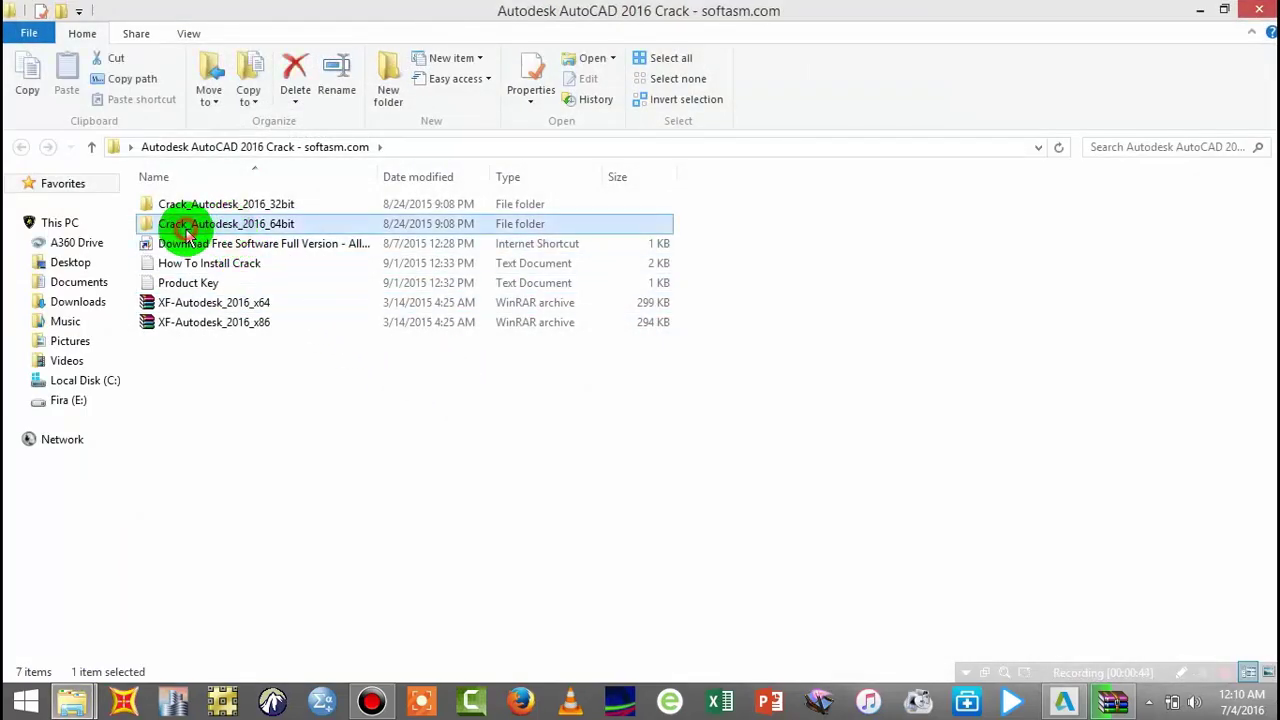
pyautogui.doubleClick(187, 228)
pyautogui.click(186, 206)
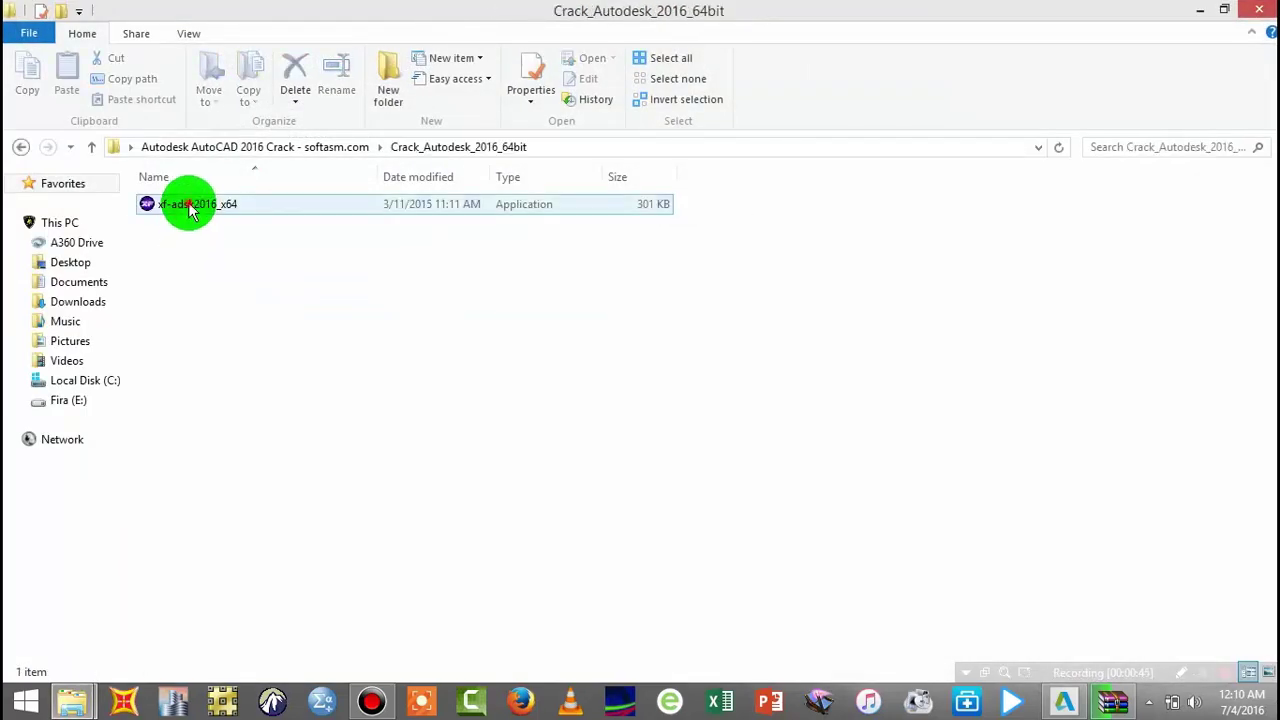
# Step: Check the installer's progress, restore the crack folder window, then minimize it again
pyautogui.click(1200, 10)
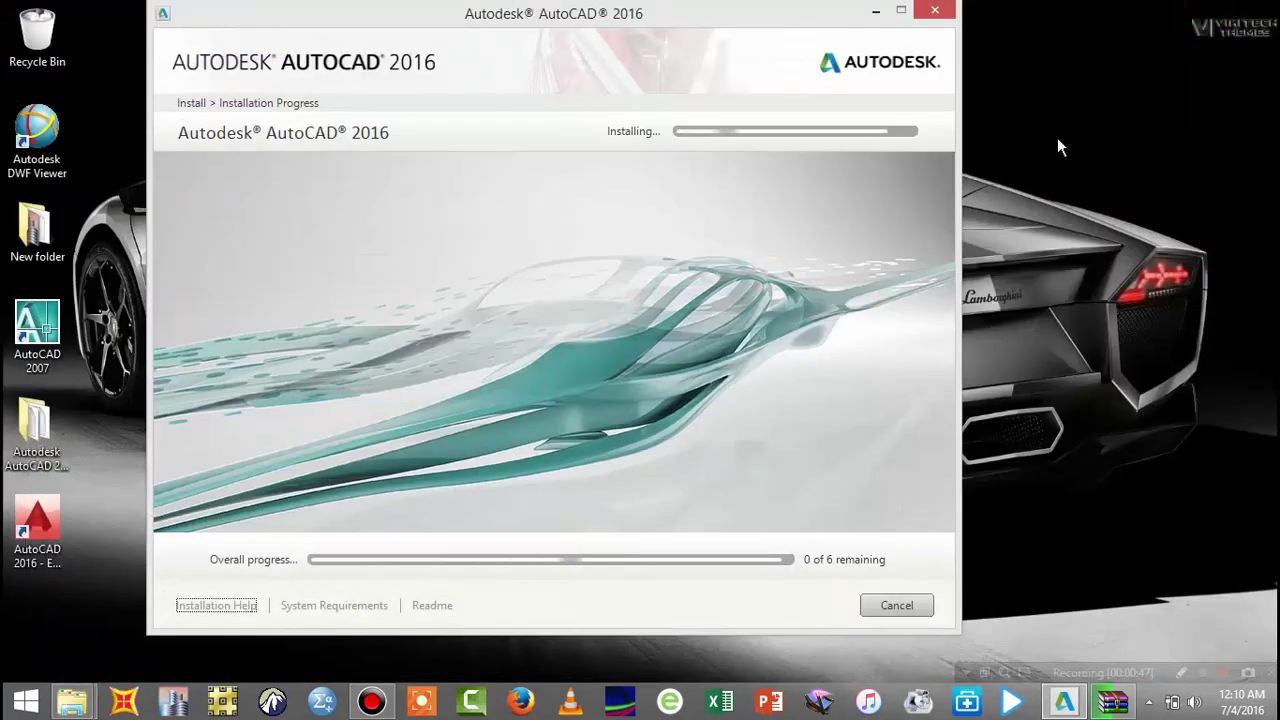
pyautogui.click(70, 704)
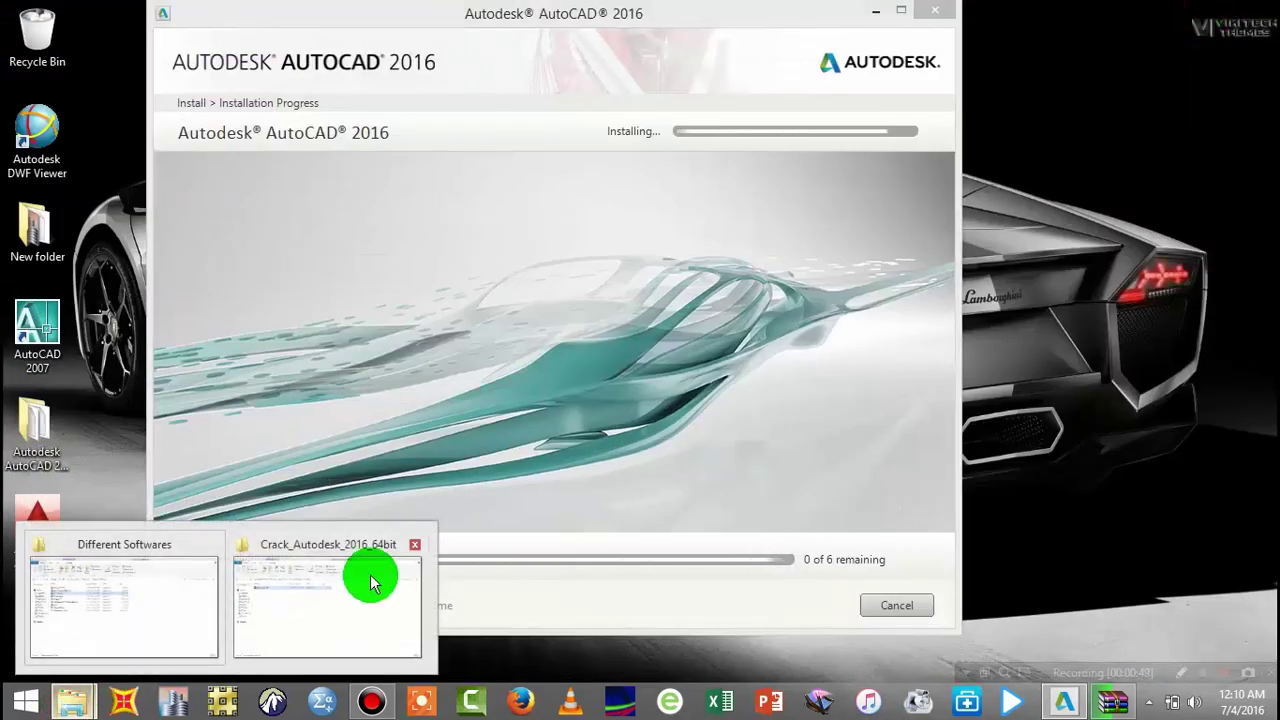
pyautogui.click(370, 576)
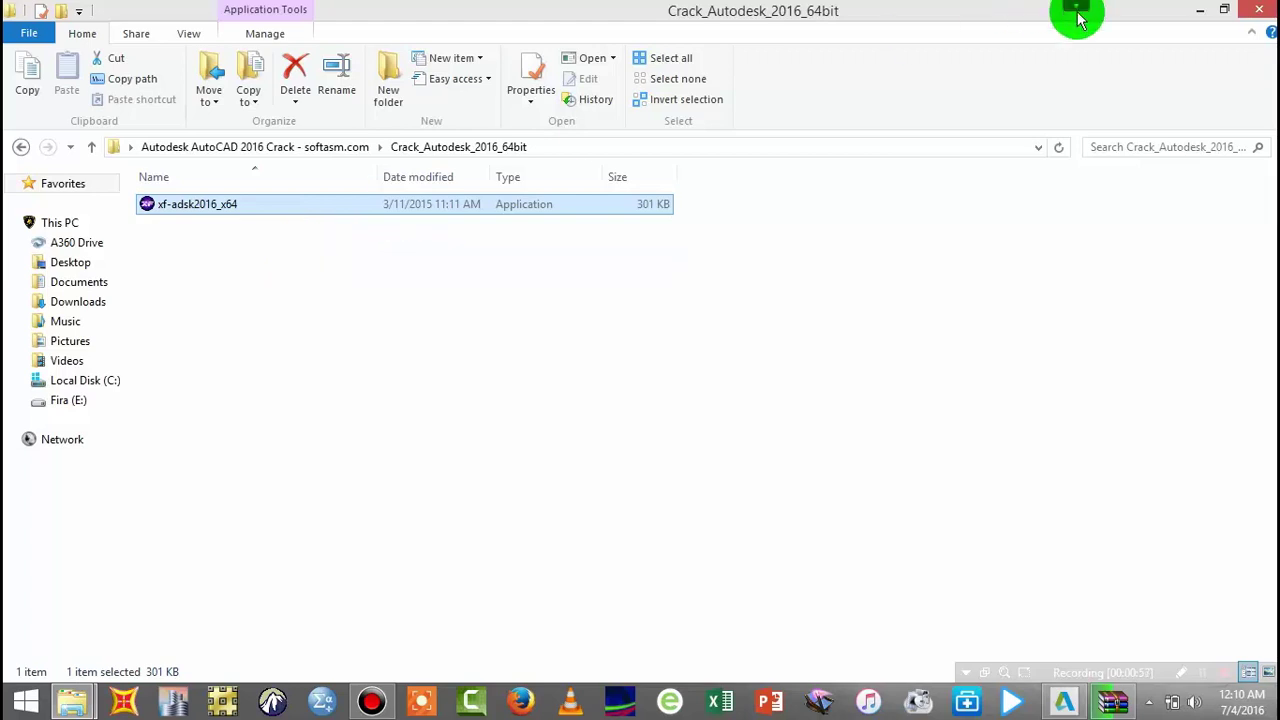
pyautogui.click(1201, 20)
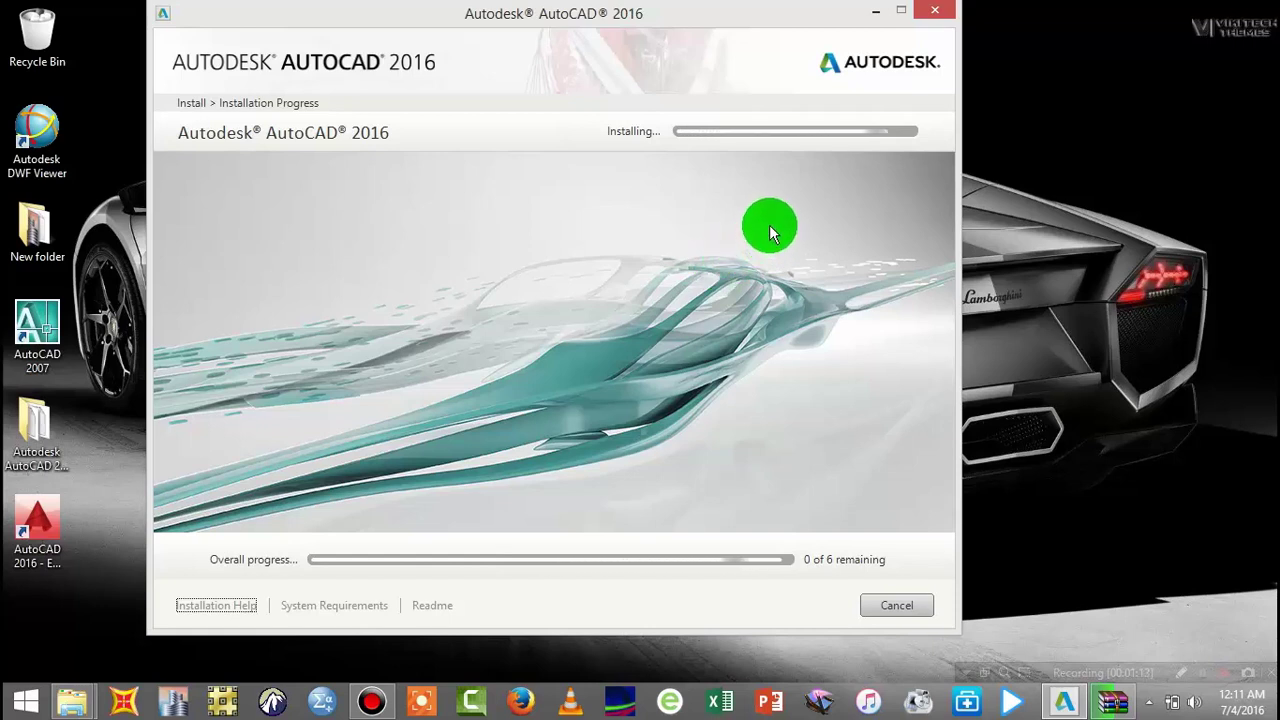
# Step: Wait for all six components to install, then click Finish on Installation Complete
pyautogui.click(1200, 668)
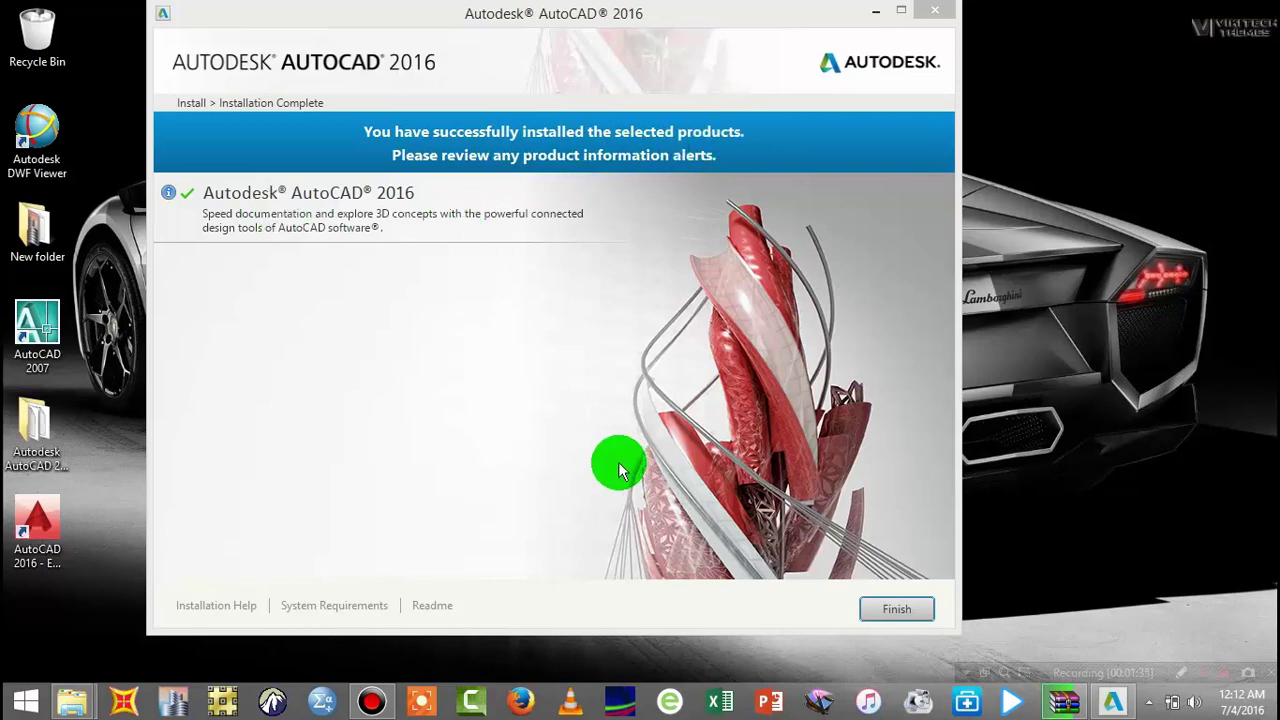
pyautogui.click(893, 609)
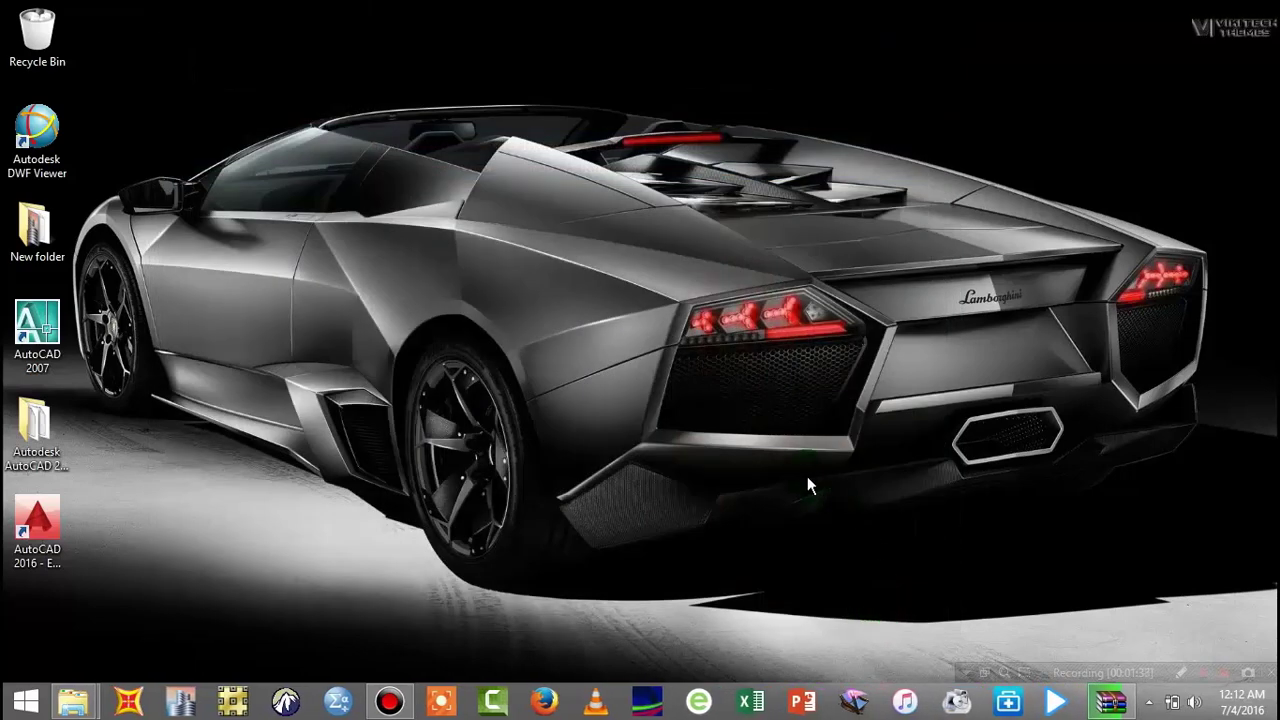
# Step: Refresh the desktop and launch AutoCAD 2016 from its new desktop shortcut
pyautogui.rightClick(301, 218)
pyautogui.click(322, 263)
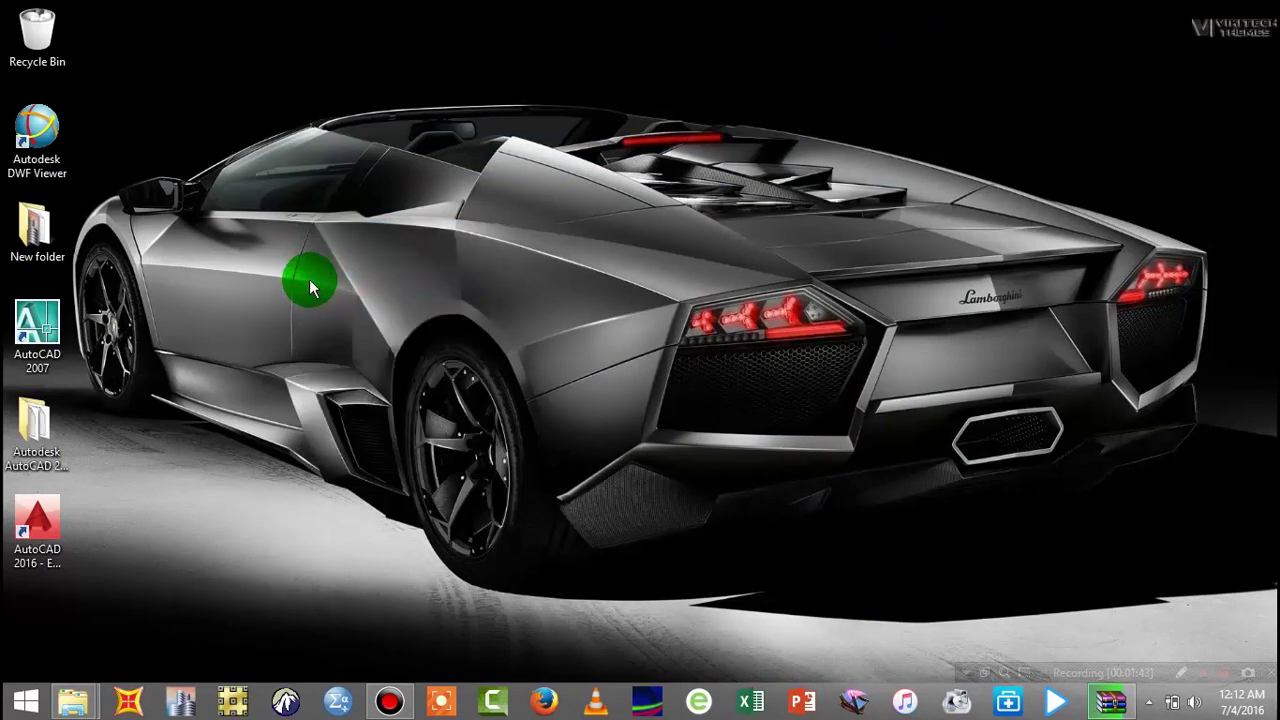
pyautogui.doubleClick(54, 524)
pyautogui.click(164, 493)
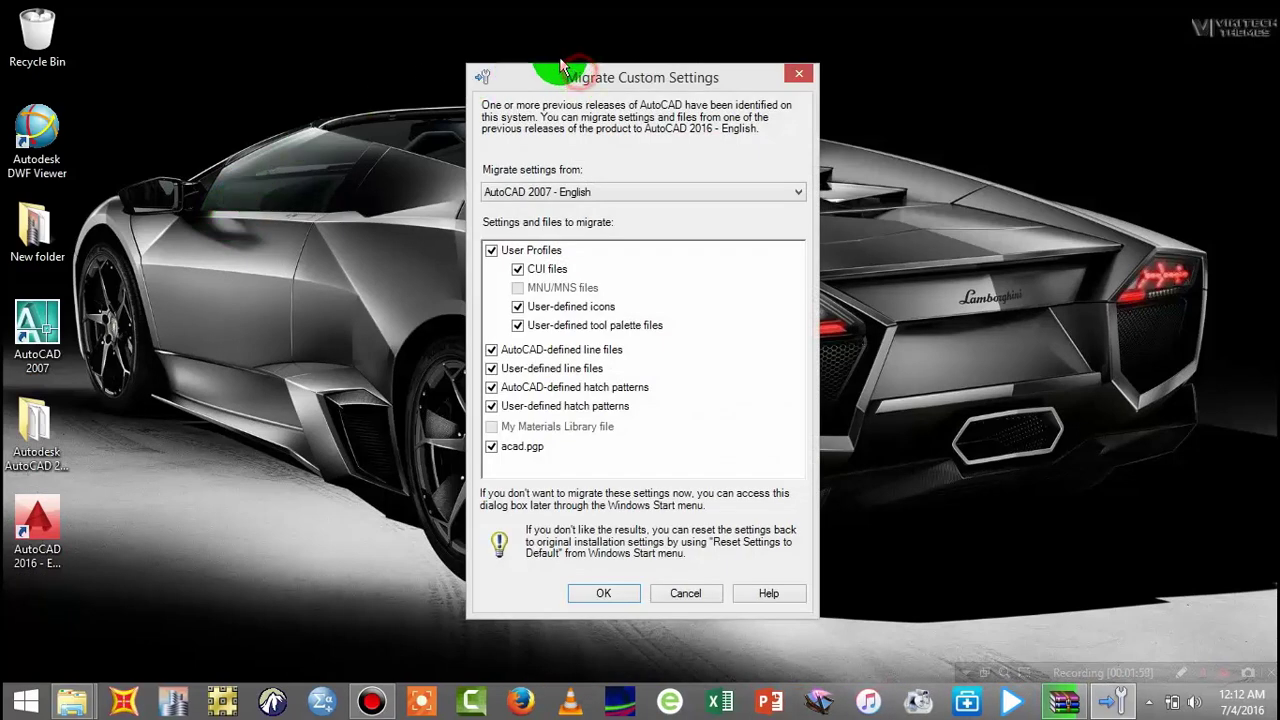
# Step: Migrate the checked AutoCAD 2007 - English profiles and files into AutoCAD 2016
pyautogui.moveTo(560, 66); pyautogui.dragTo(530, 41)
pyautogui.click(595, 577)
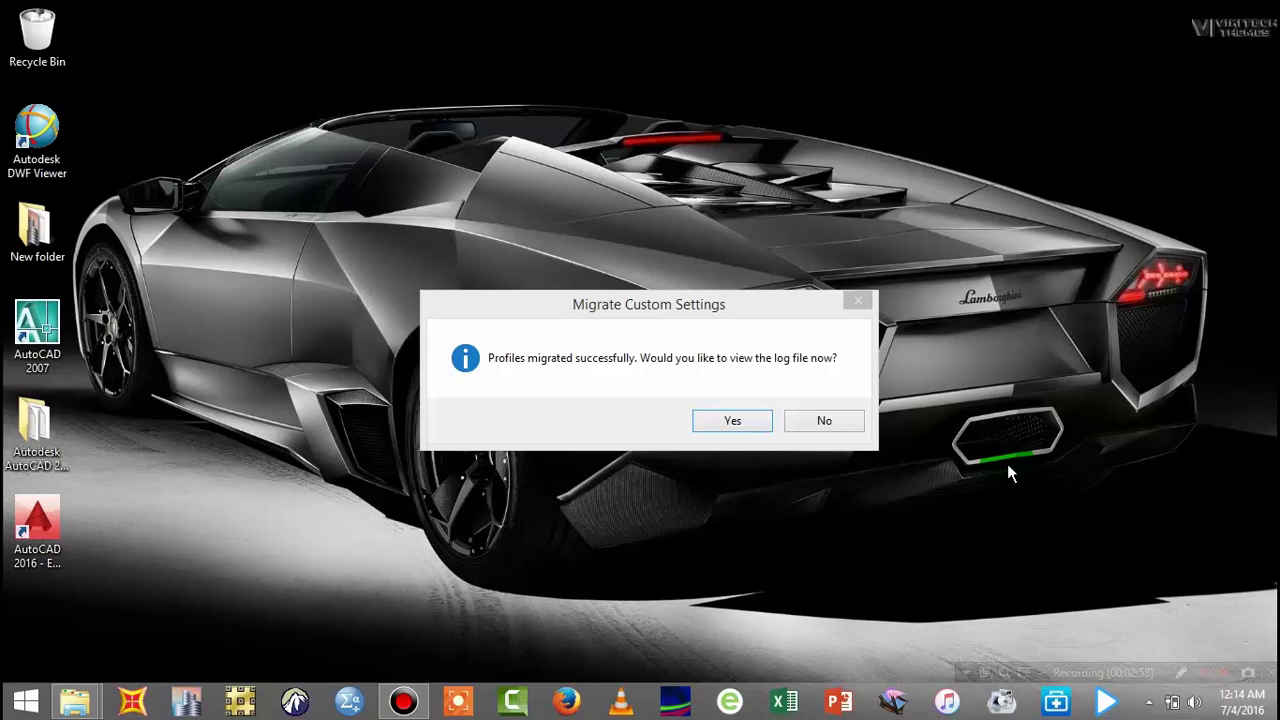
# Step: View the migration log in Internet Explorer, then close the browser with all its tabs
pyautogui.click(736, 424)
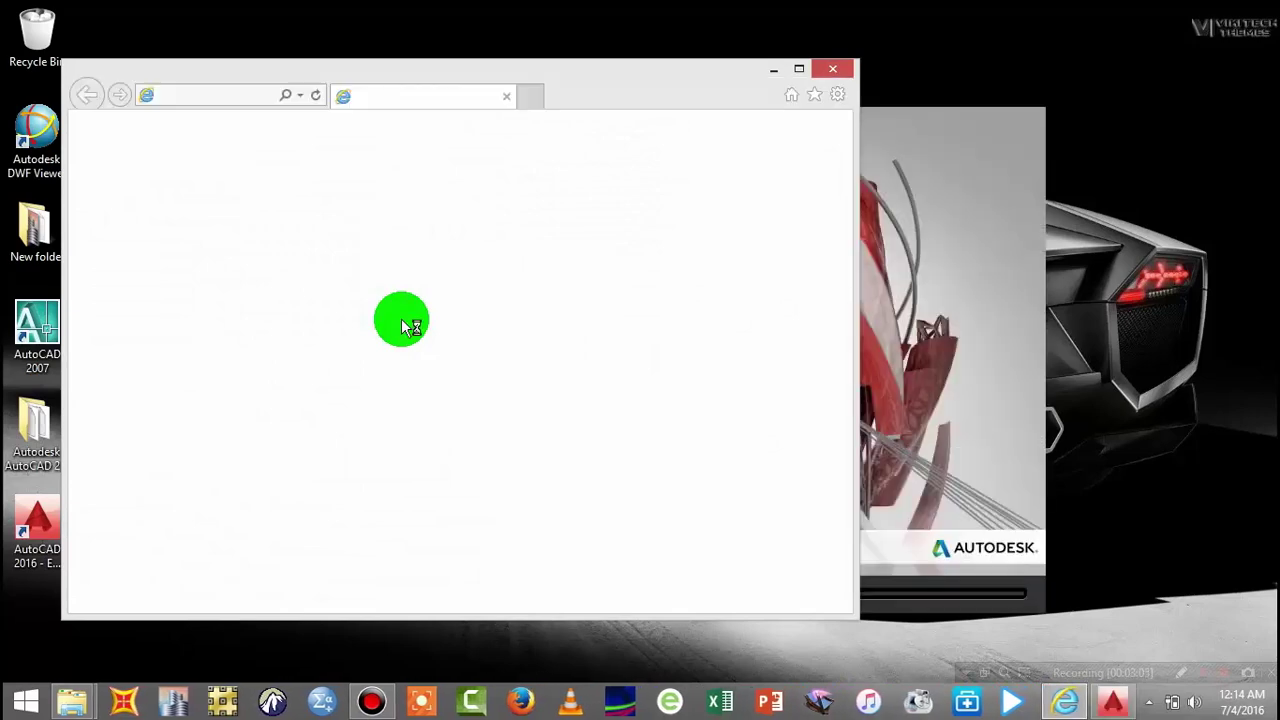
pyautogui.click(835, 70)
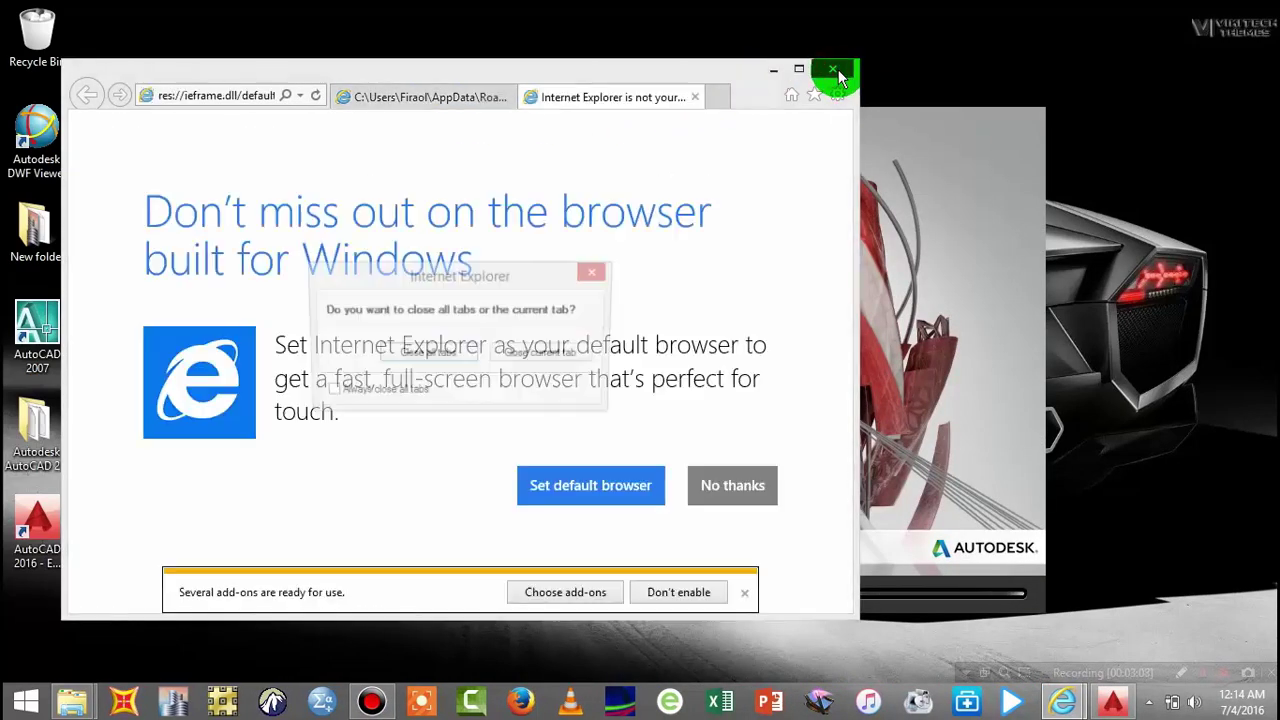
pyautogui.click(425, 350)
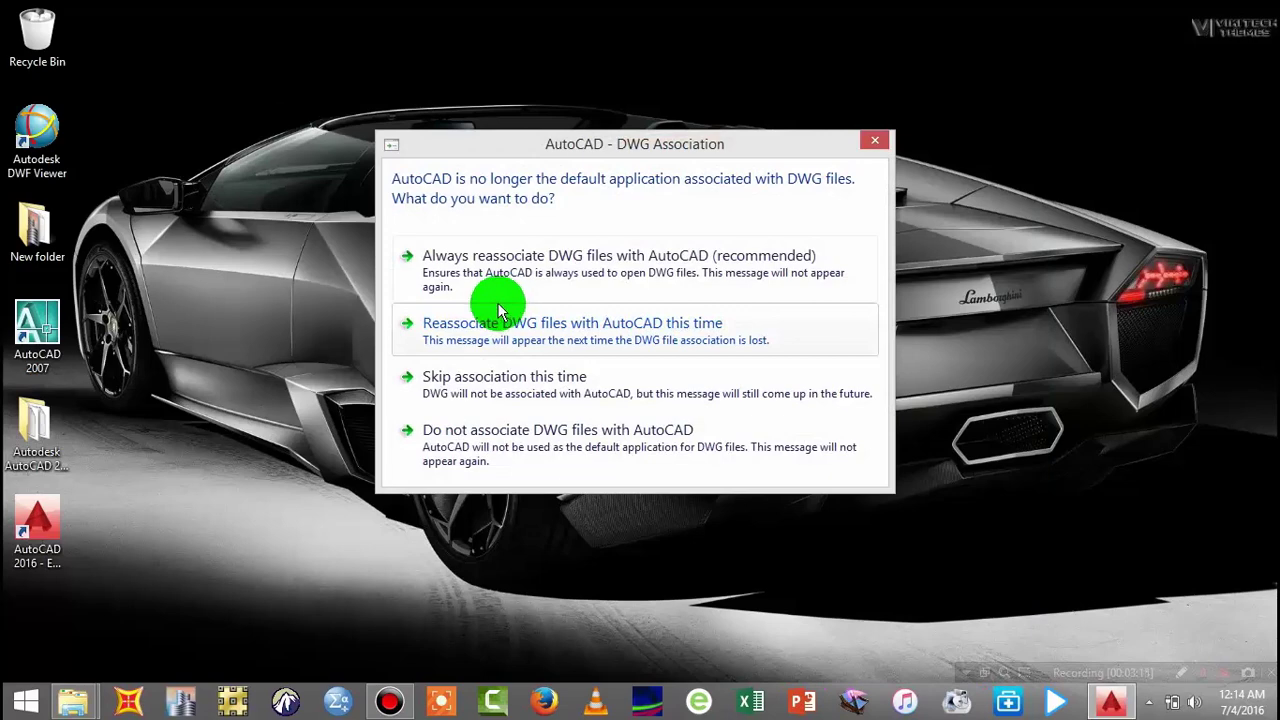
# Step: Choose 'Always reassociate DWG files with AutoCAD (recommended)'
pyautogui.click(557, 275)
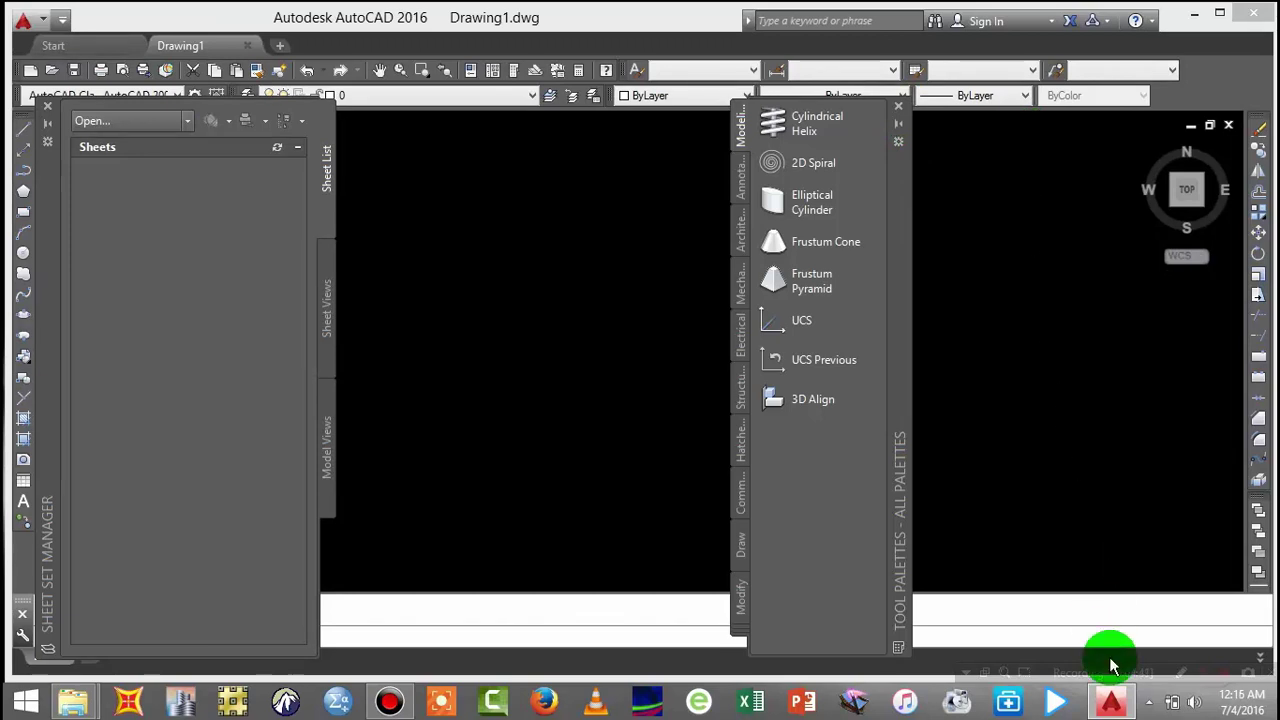
# Step: Close the Tool Palettes and Sheet Set Manager panels around Drawing1.dwg
pyautogui.moveTo(1112, 662); pyautogui.dragTo(1200, 678)
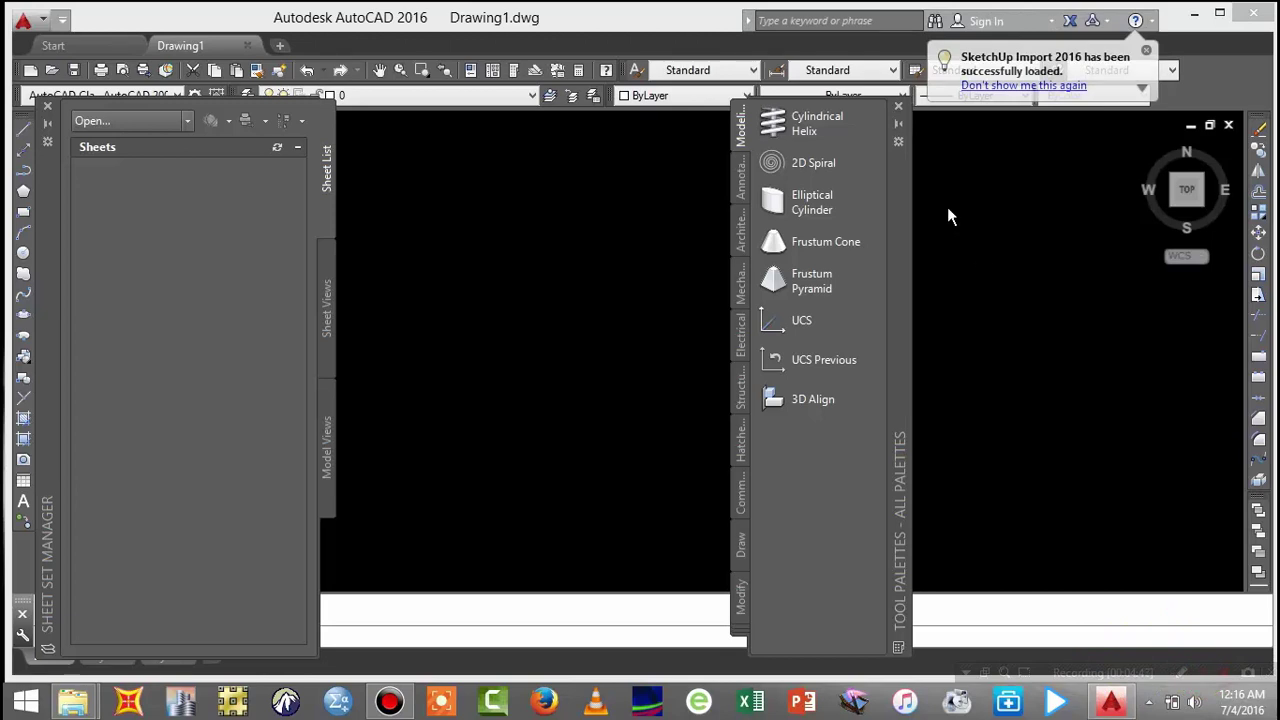
pyautogui.click(898, 106)
pyautogui.click(608, 250)
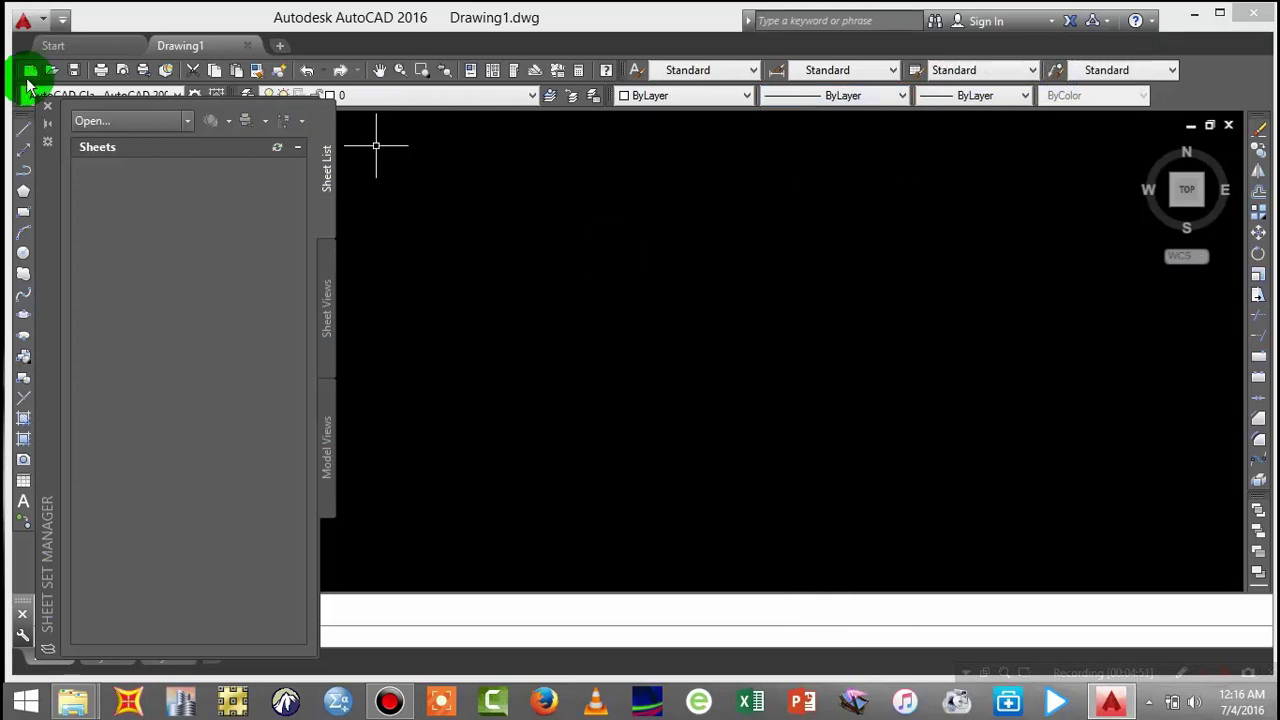
pyautogui.click(52, 108)
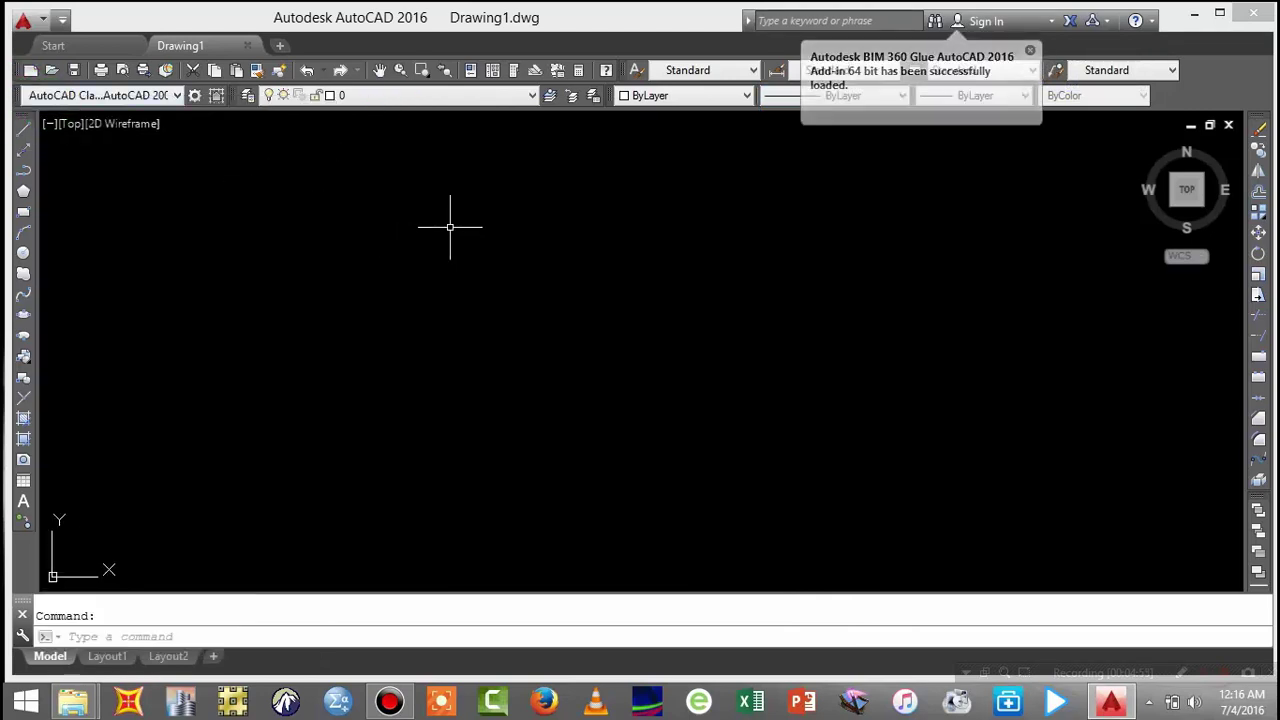
# Step: Open About Autodesk AutoCAD 2016 from the Help menu to show version M.49.0.0
pyautogui.rightClick(325, 42)
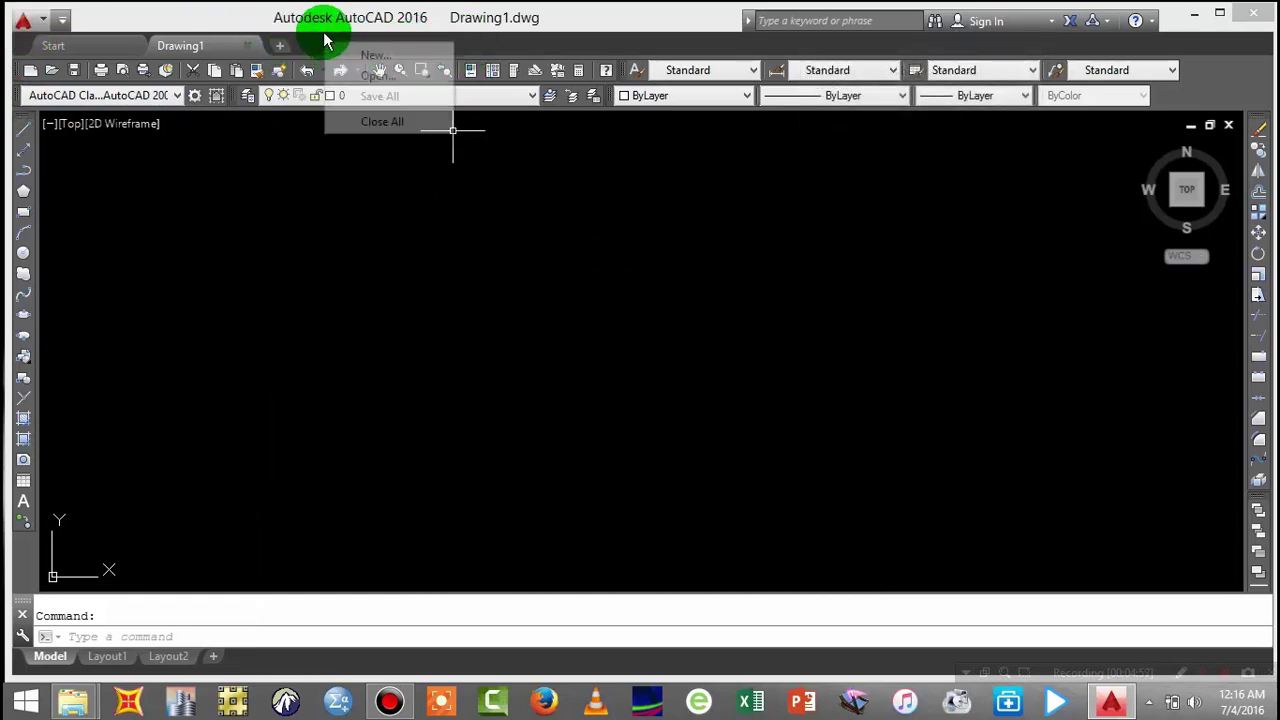
pyautogui.click(263, 17)
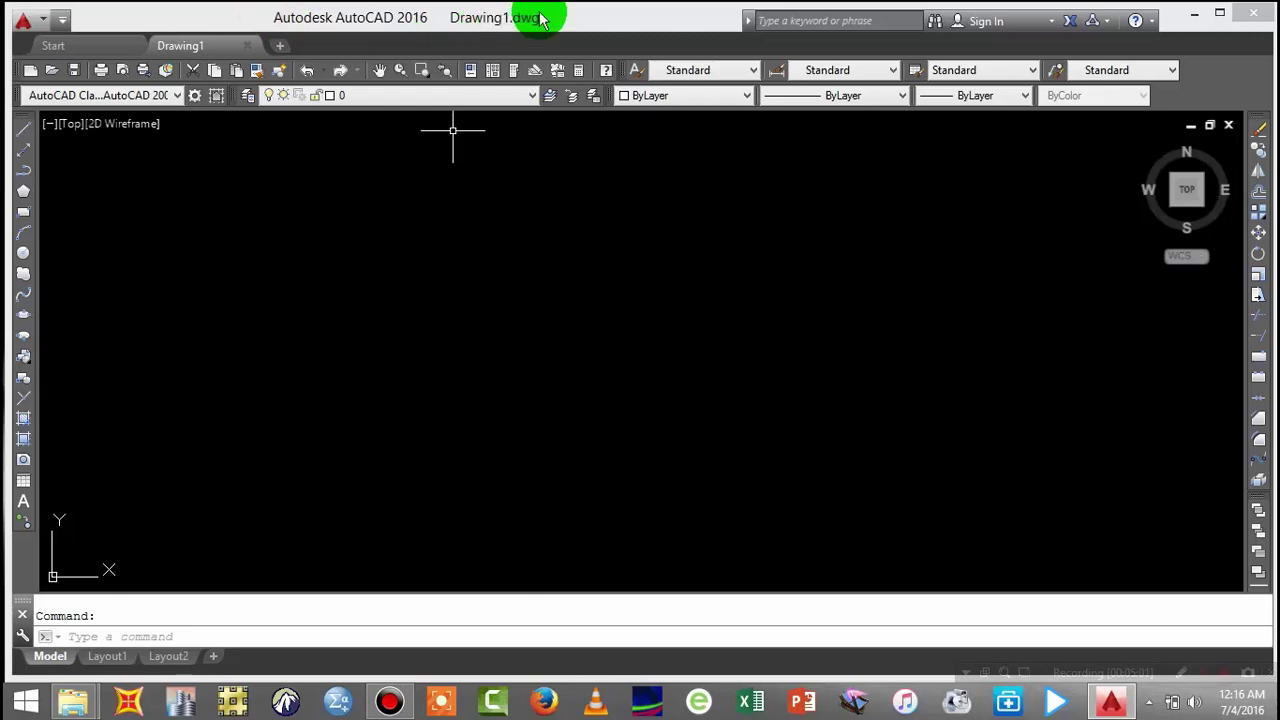
pyautogui.click(1151, 22)
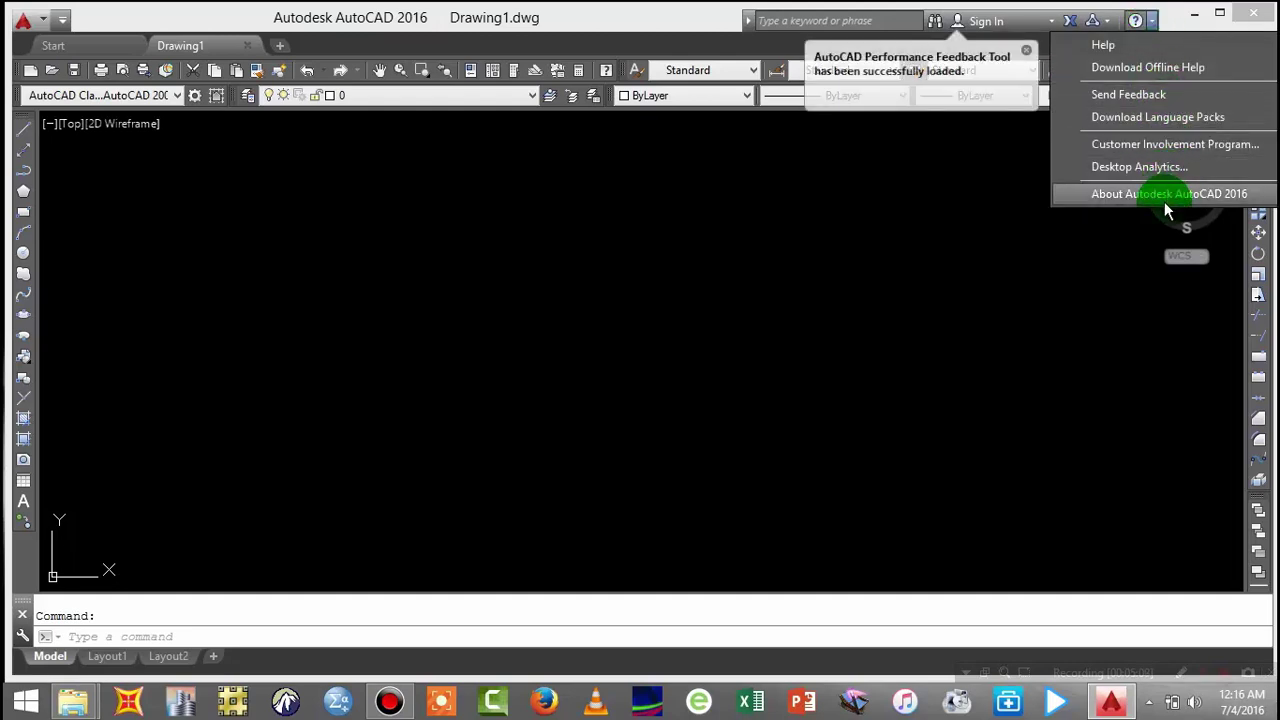
pyautogui.click(1160, 196)
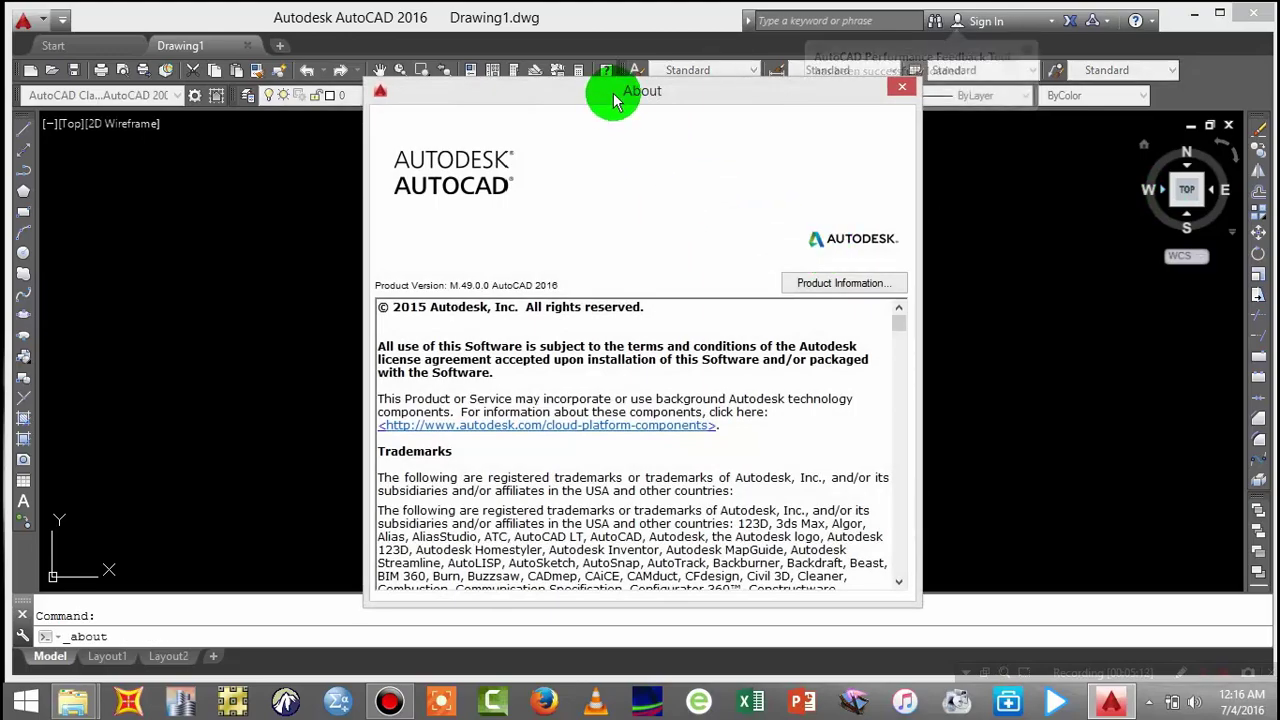
pyautogui.moveTo(615, 100); pyautogui.dragTo(578, 81)
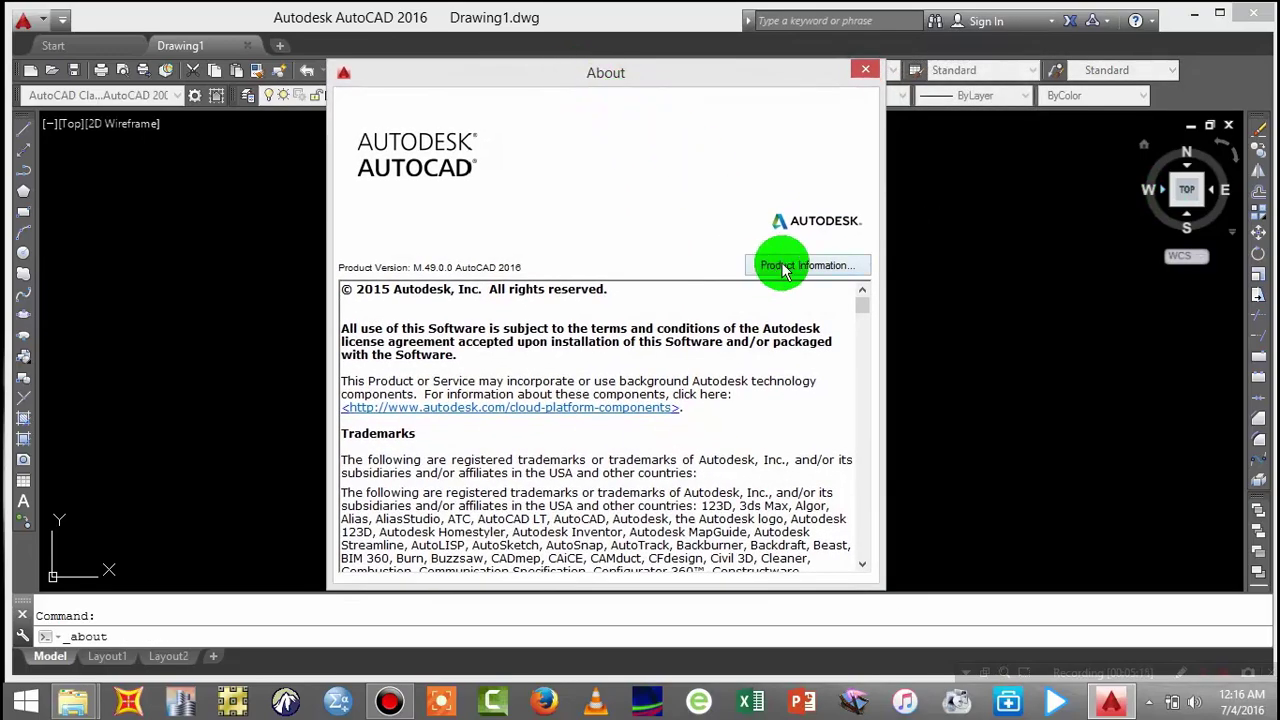
# Step: Review Product Information, then start activating the AutoCAD 2016 license
pyautogui.click(783, 270)
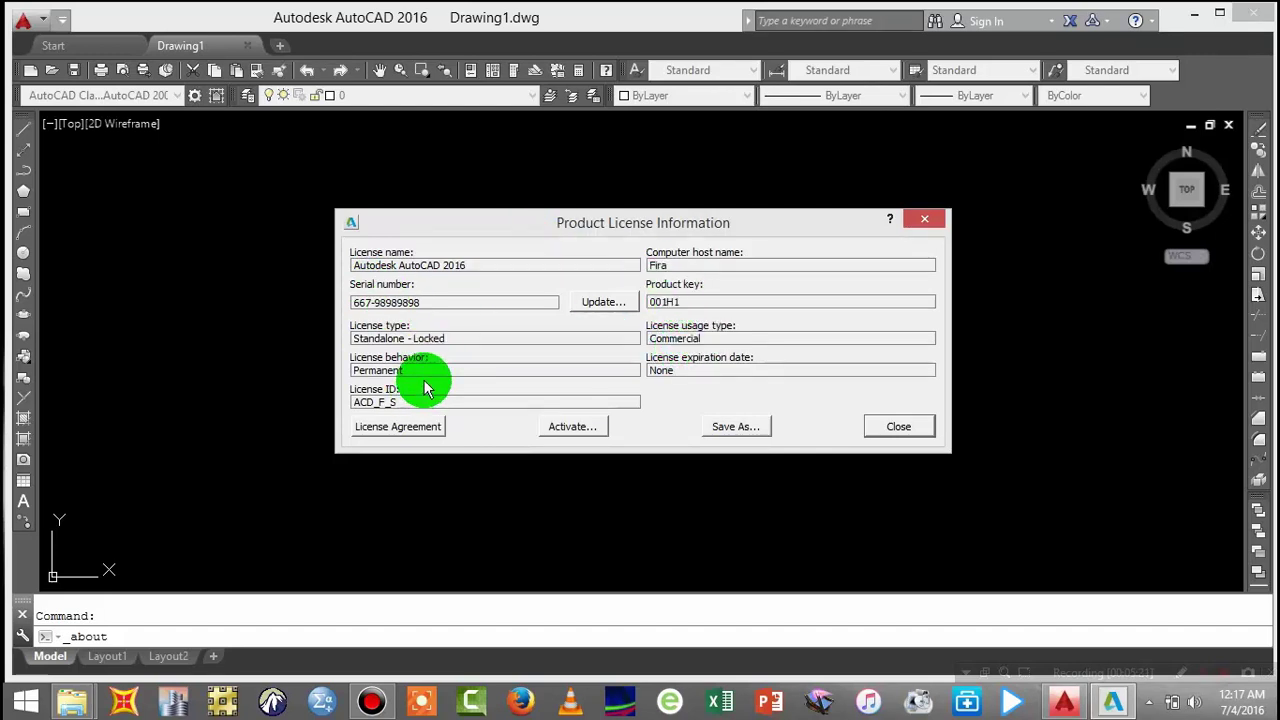
pyautogui.click(566, 427)
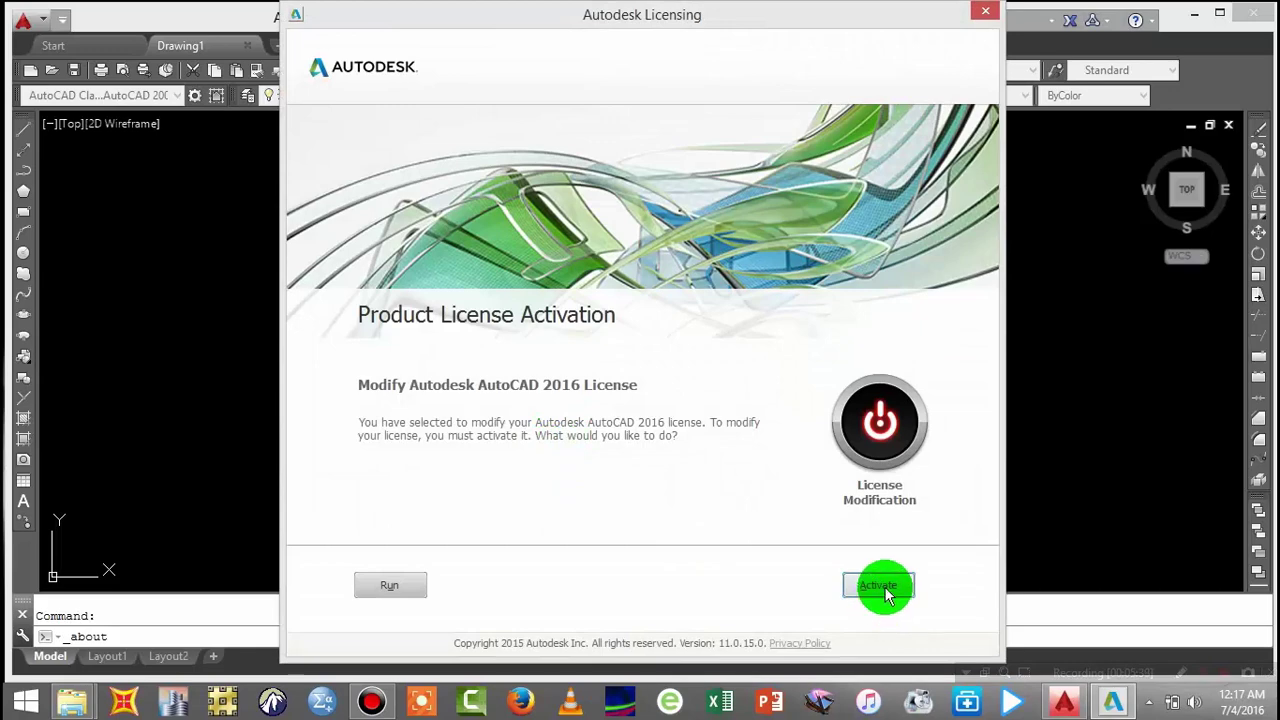
# Step: Start activation and request an activation code offline to get the request code
pyautogui.click(884, 586)
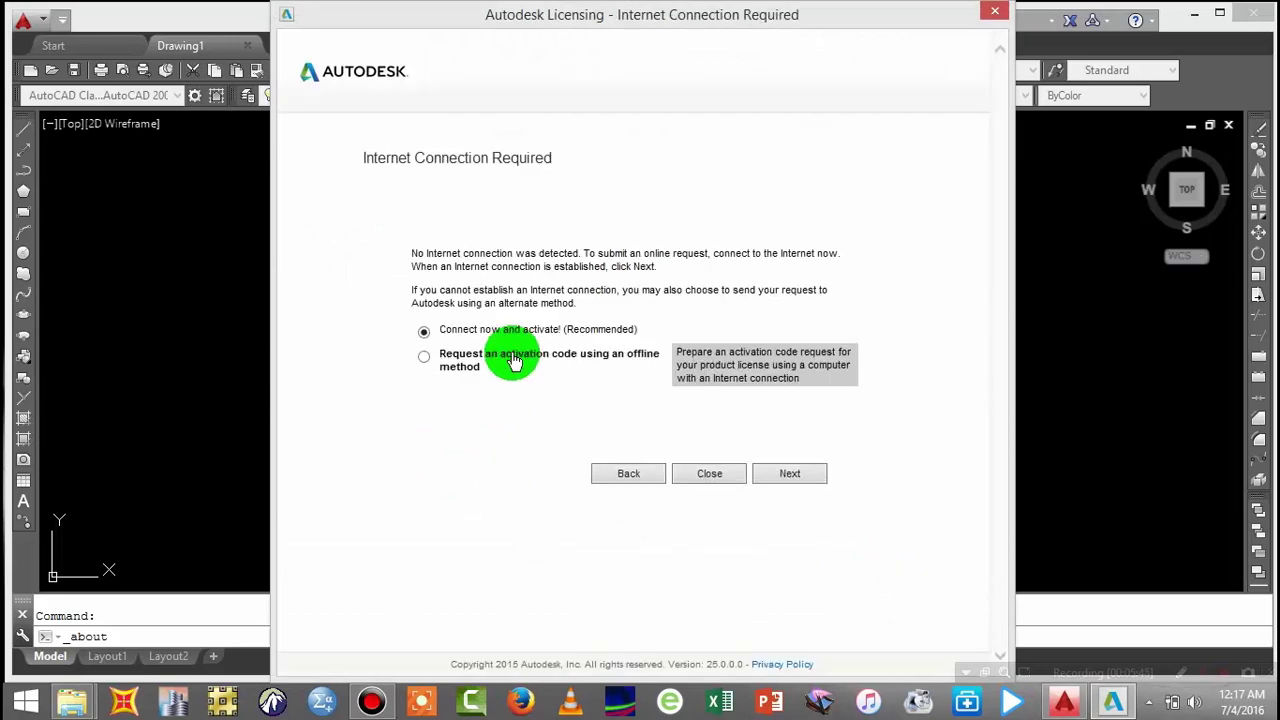
pyautogui.click(513, 360)
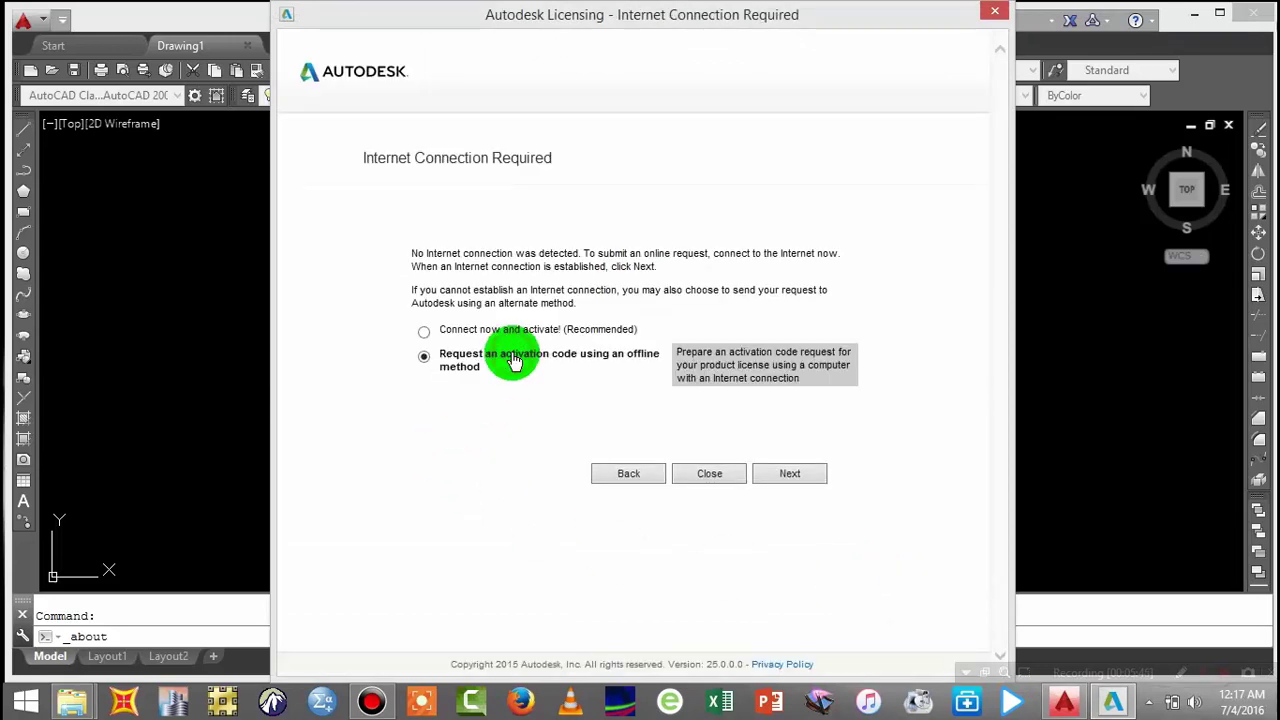
pyautogui.click(787, 467)
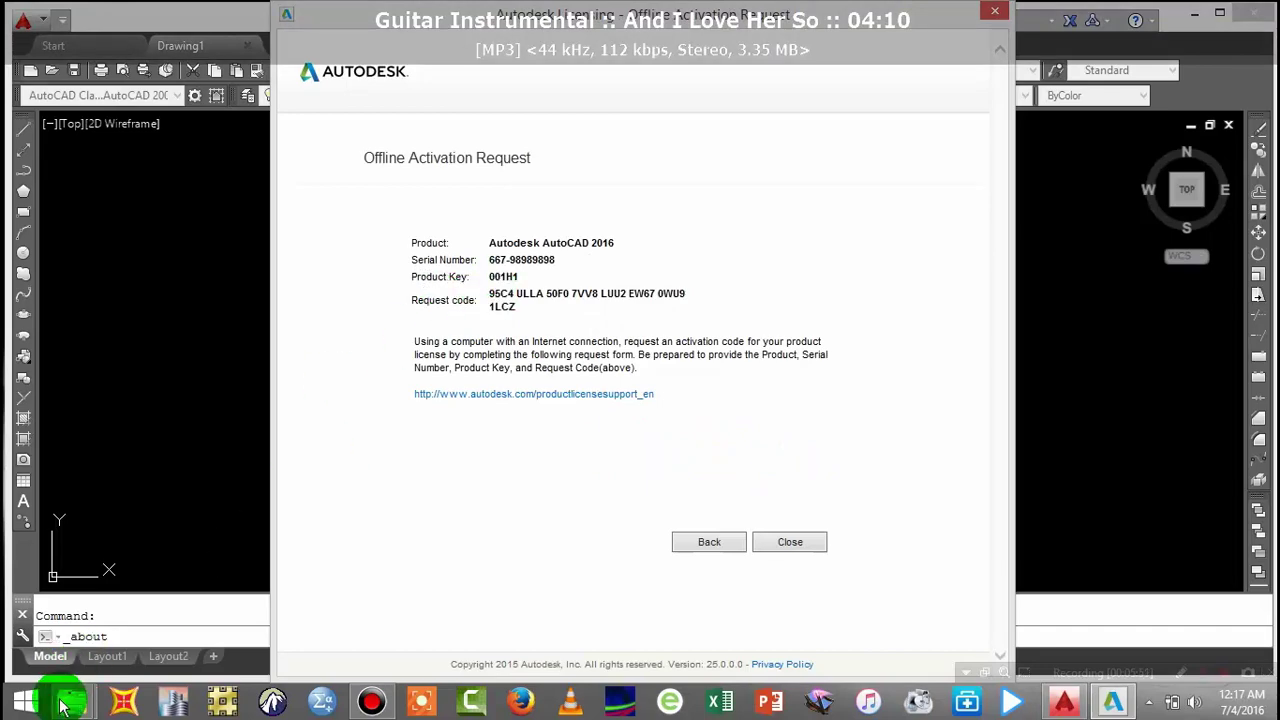
# Step: Run the xf-adsk2016_x64 keygen from the Crack_Autodesk_2016_64bit folder as administrator
pyautogui.moveTo(72, 701)
pyautogui.click(290, 608)
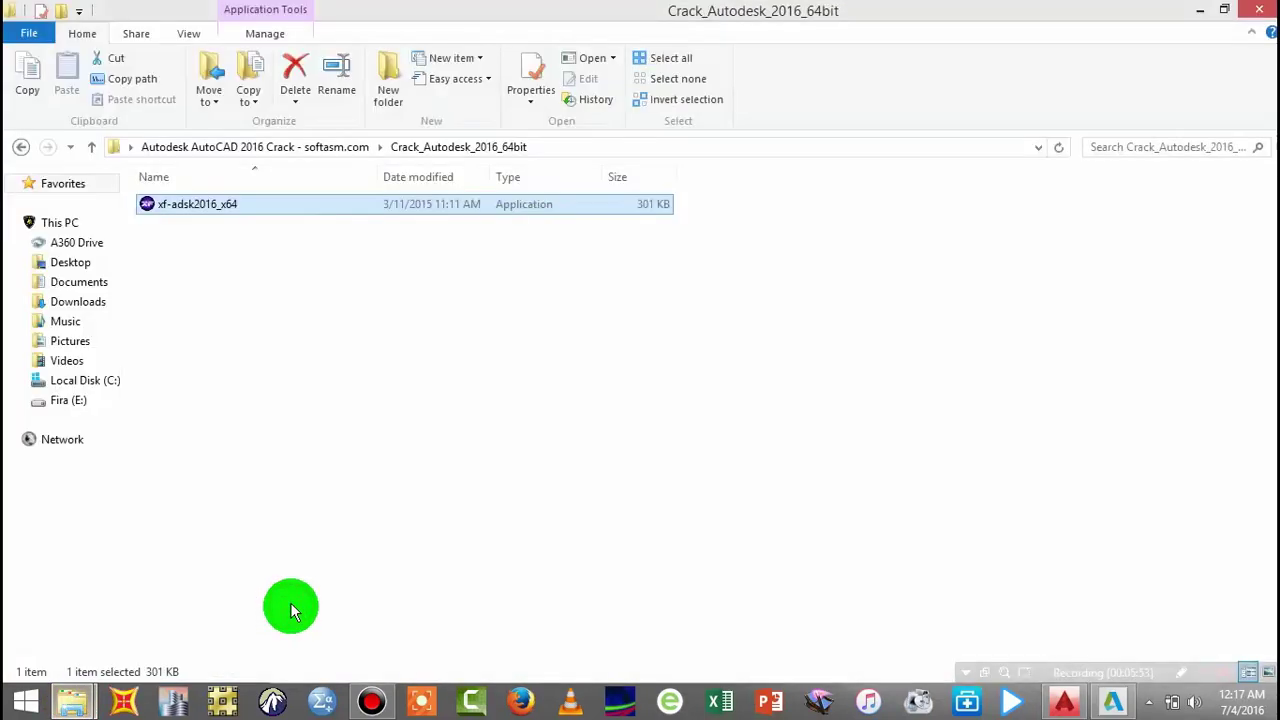
pyautogui.rightClick(198, 207)
pyautogui.click(251, 259)
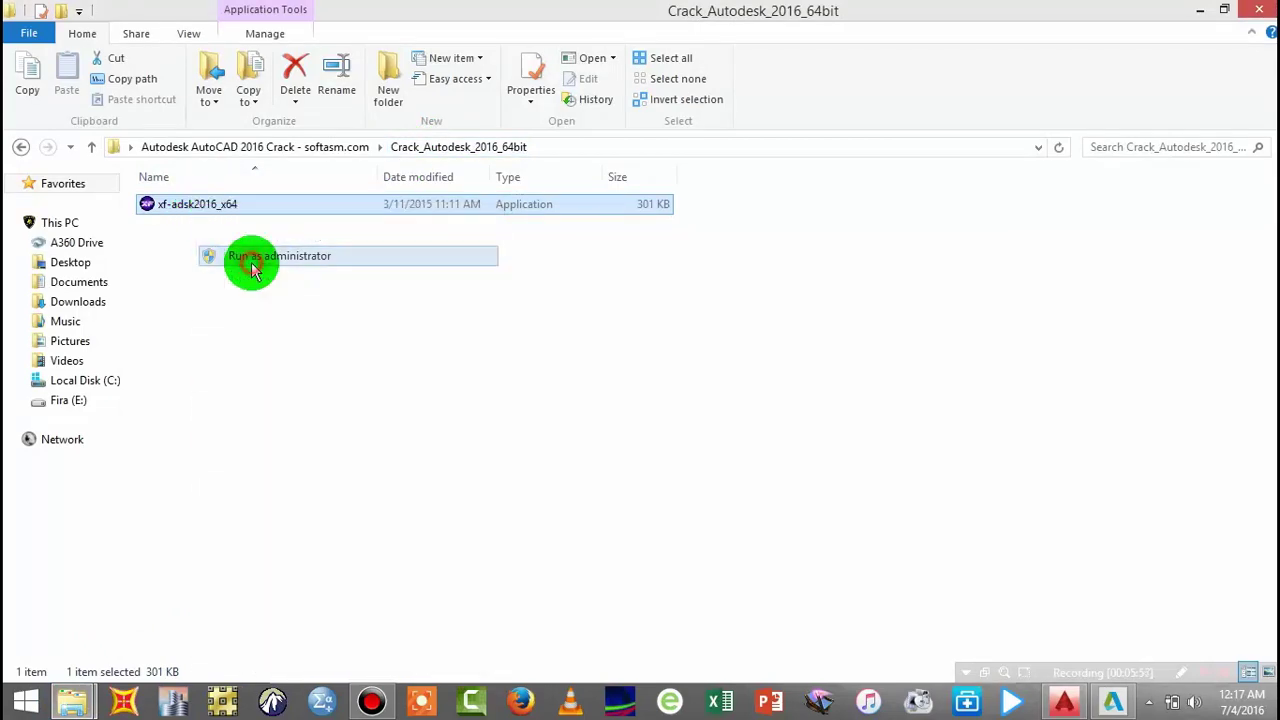
# Step: Paste the AutoCAD request code into the keygen's Request field and patch the licensing files
pyautogui.click(1200, 10)
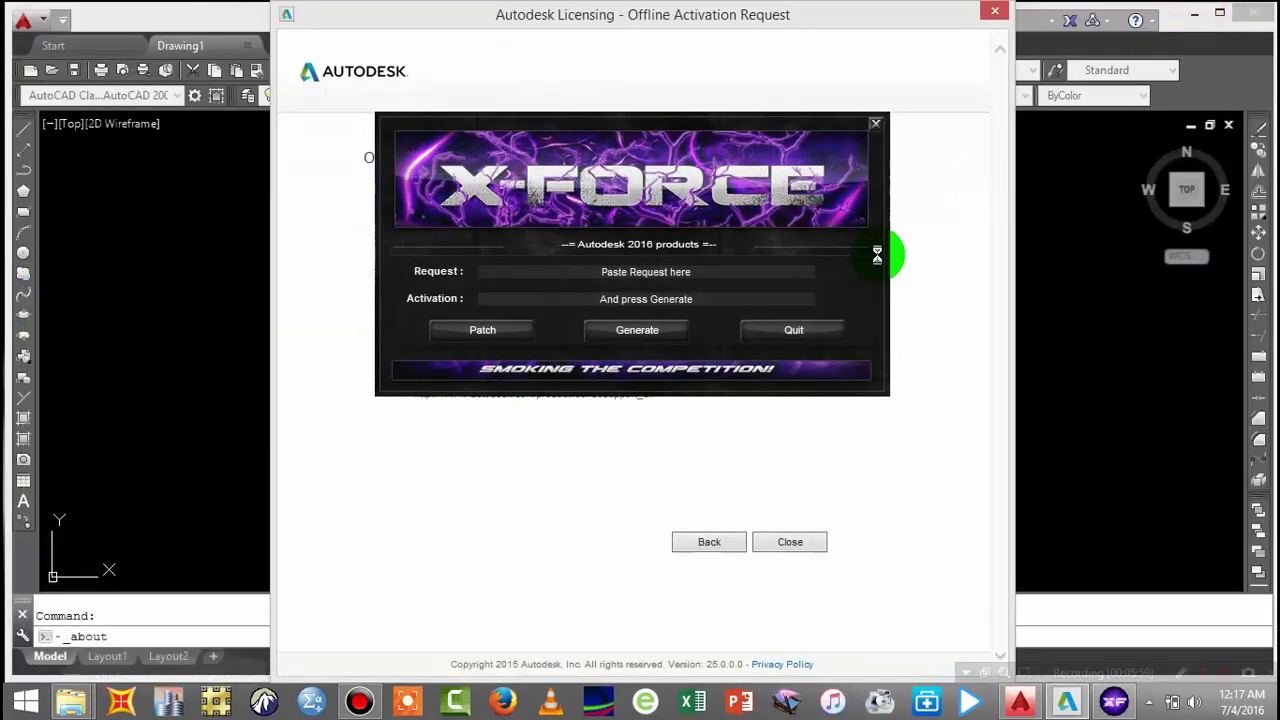
pyautogui.moveTo(601, 120); pyautogui.dragTo(375, 354)
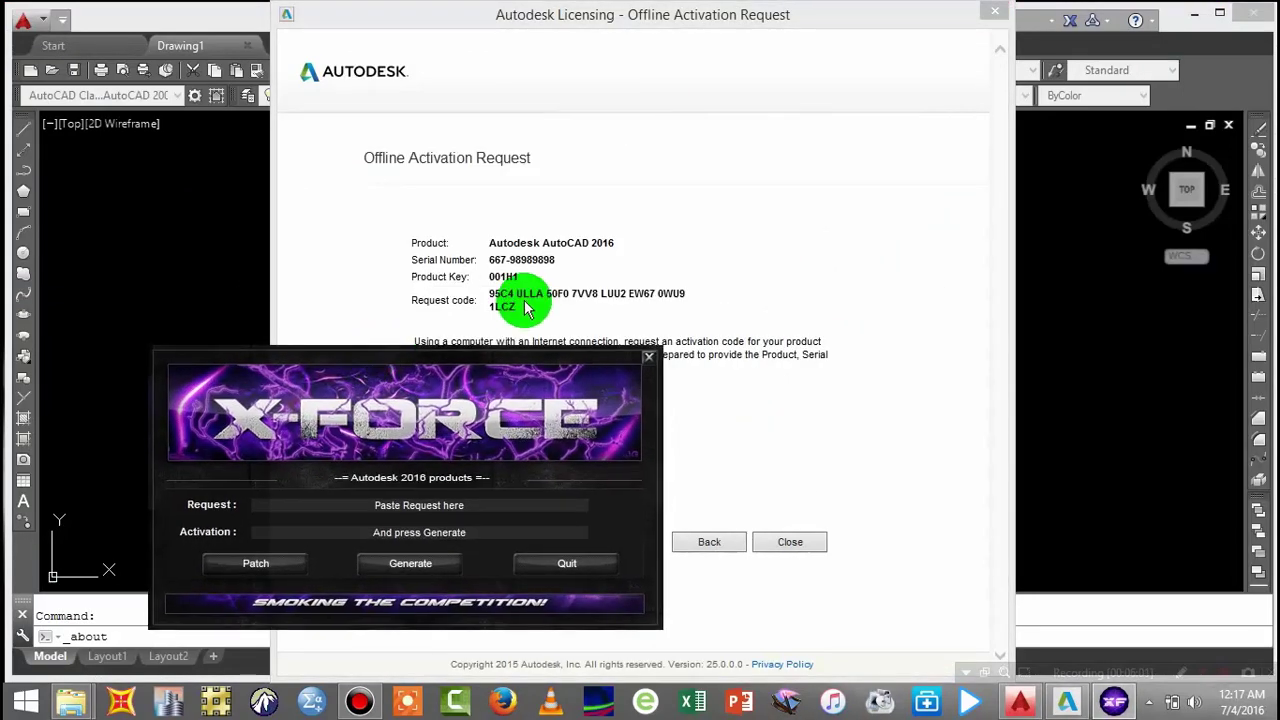
pyautogui.moveTo(490, 294); pyautogui.dragTo(533, 312)
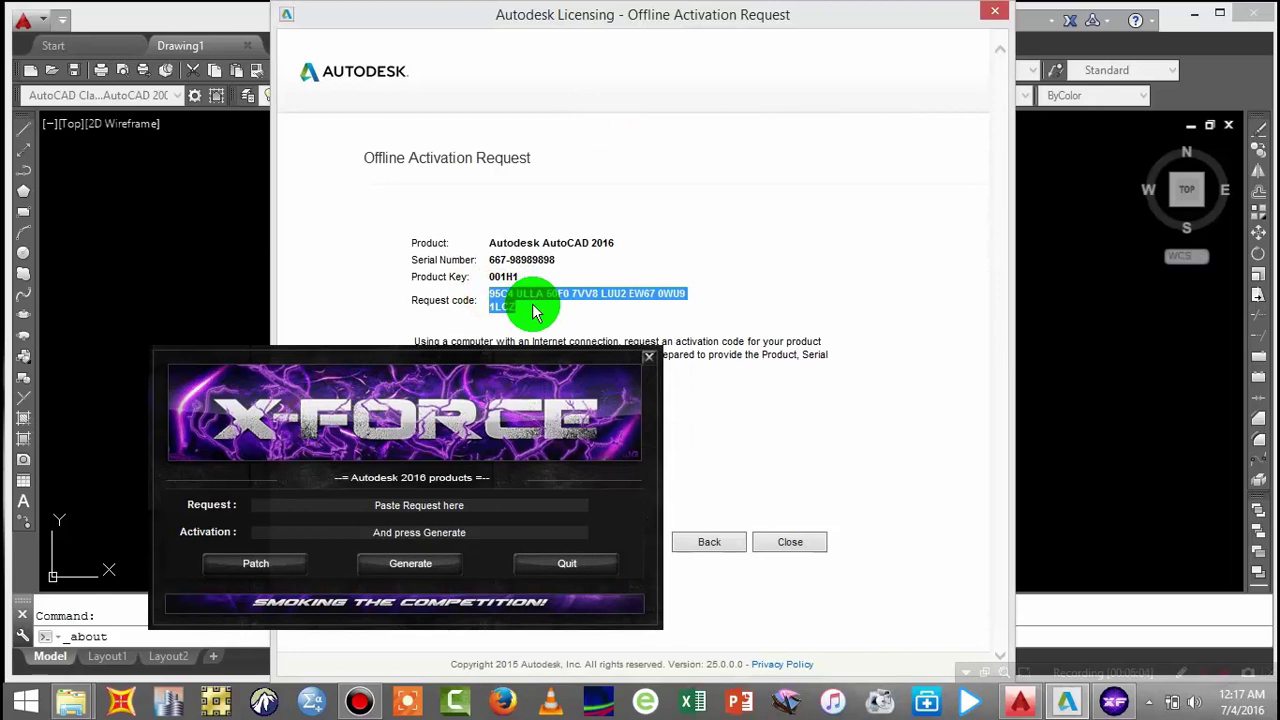
pyautogui.moveTo(468, 505); pyautogui.dragTo(380, 510)
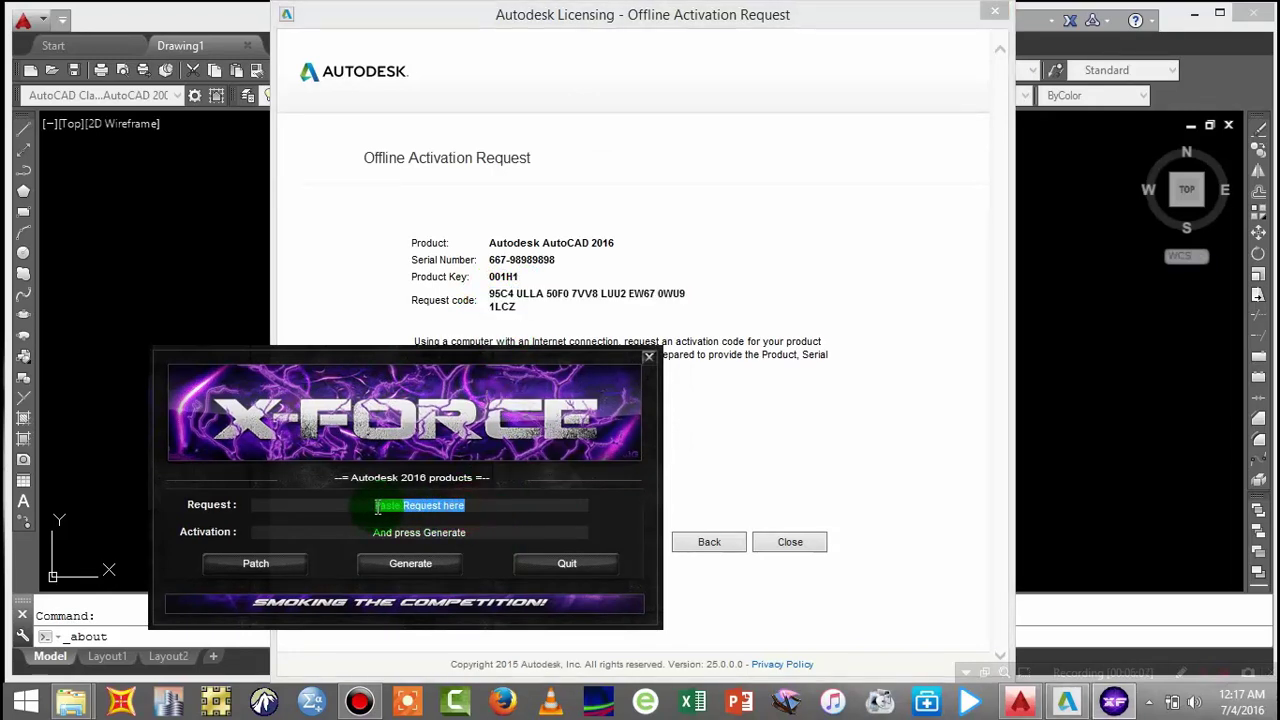
pyautogui.hotkey('ctrl', 'v')
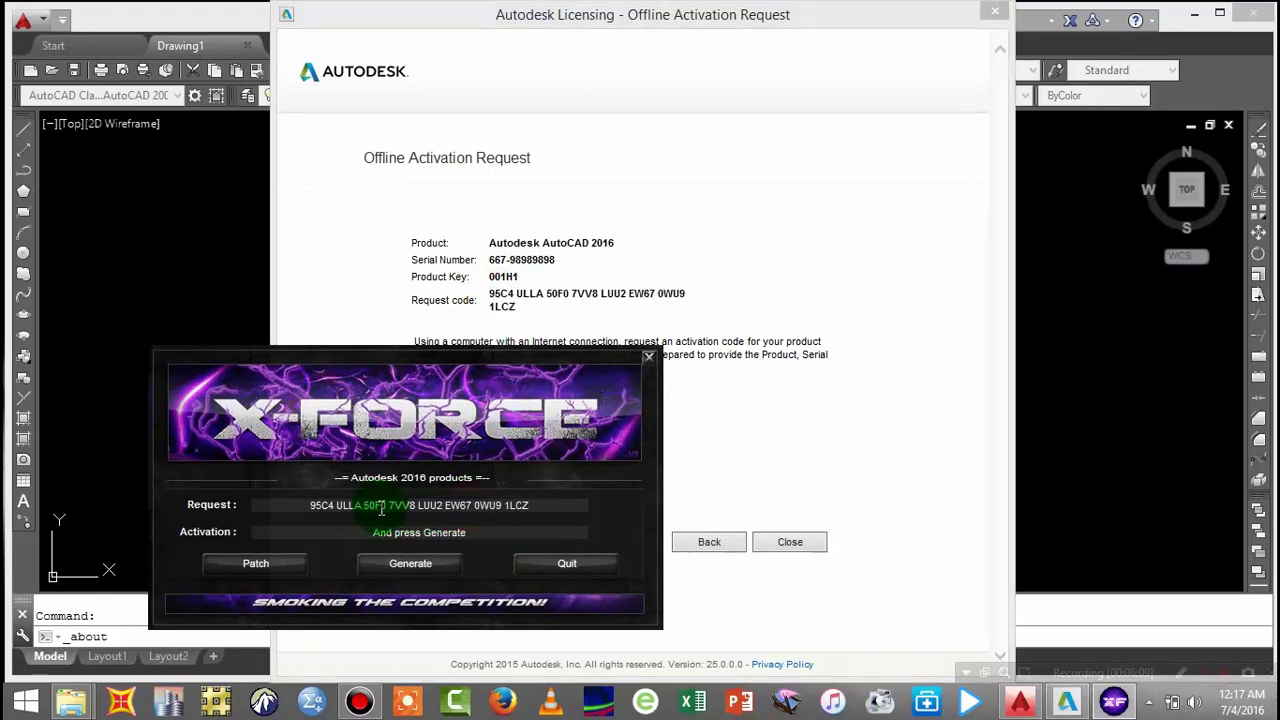
pyautogui.click(268, 564)
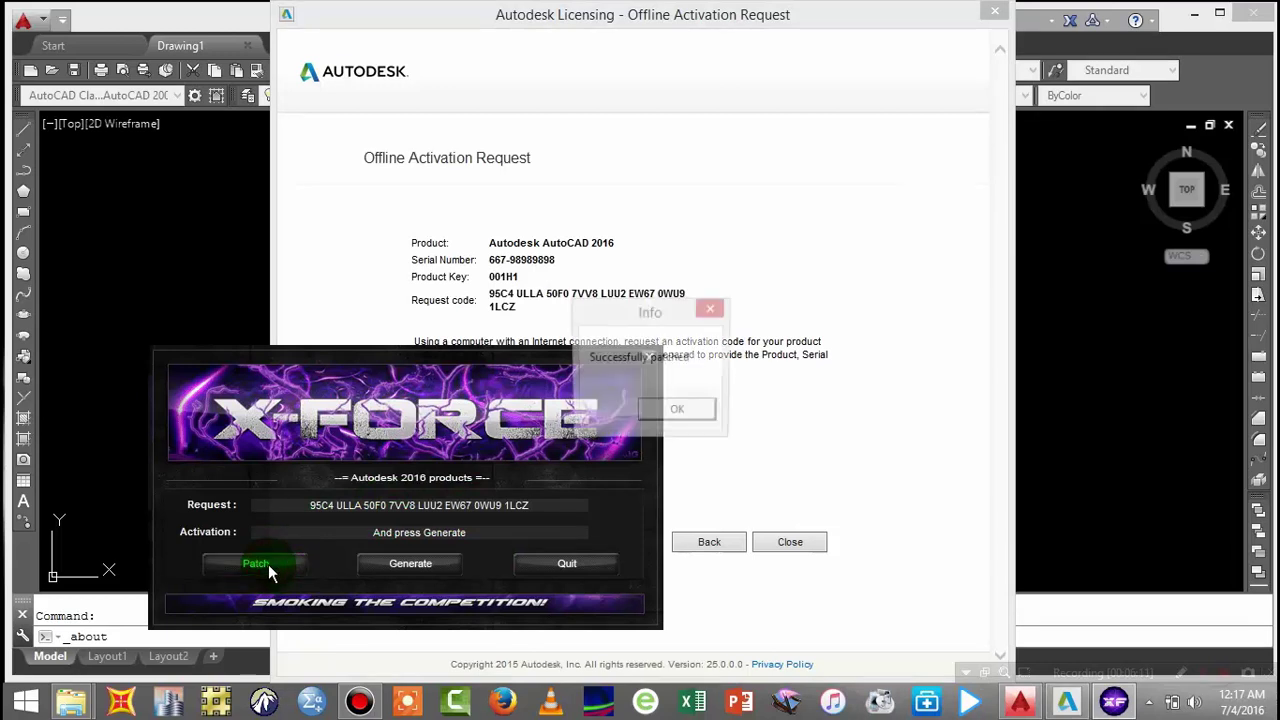
pyautogui.click(676, 411)
# Step: Generate the activation code in the keygen and move the keygen aside
pyautogui.moveTo(458, 351); pyautogui.dragTo(497, 258)
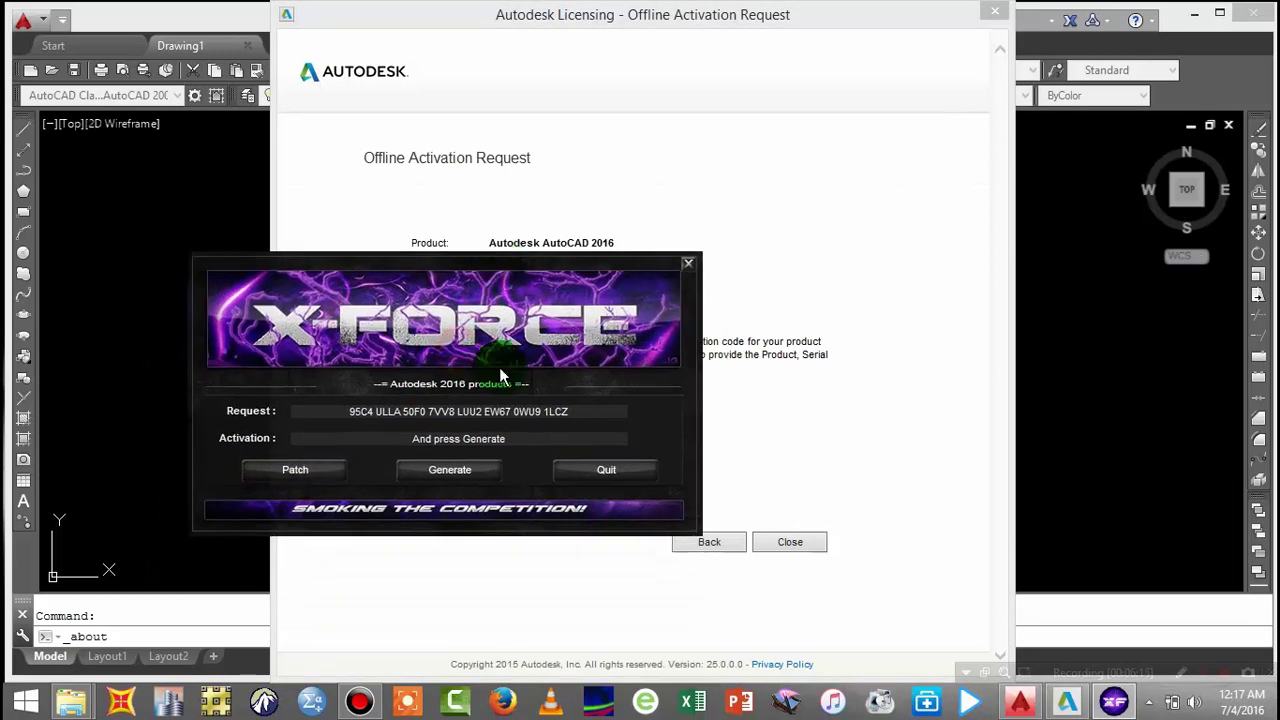
pyautogui.click(454, 469)
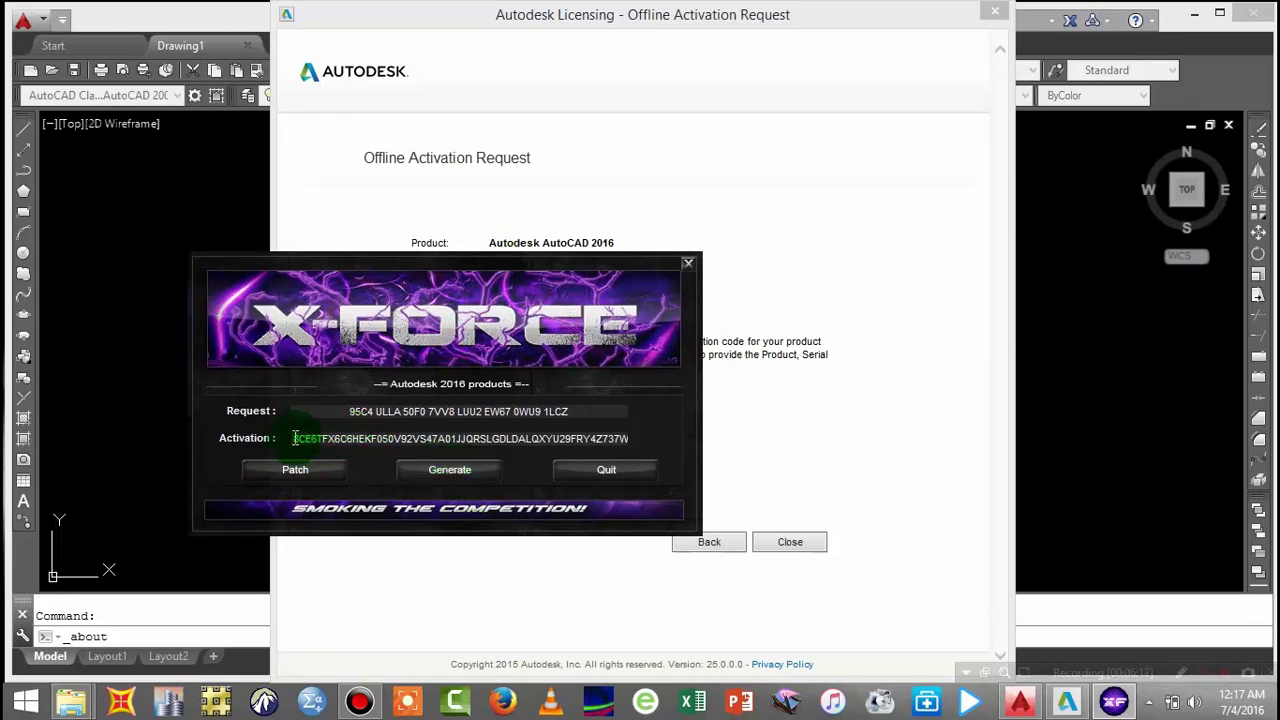
pyautogui.moveTo(429, 261); pyautogui.dragTo(833, 82)
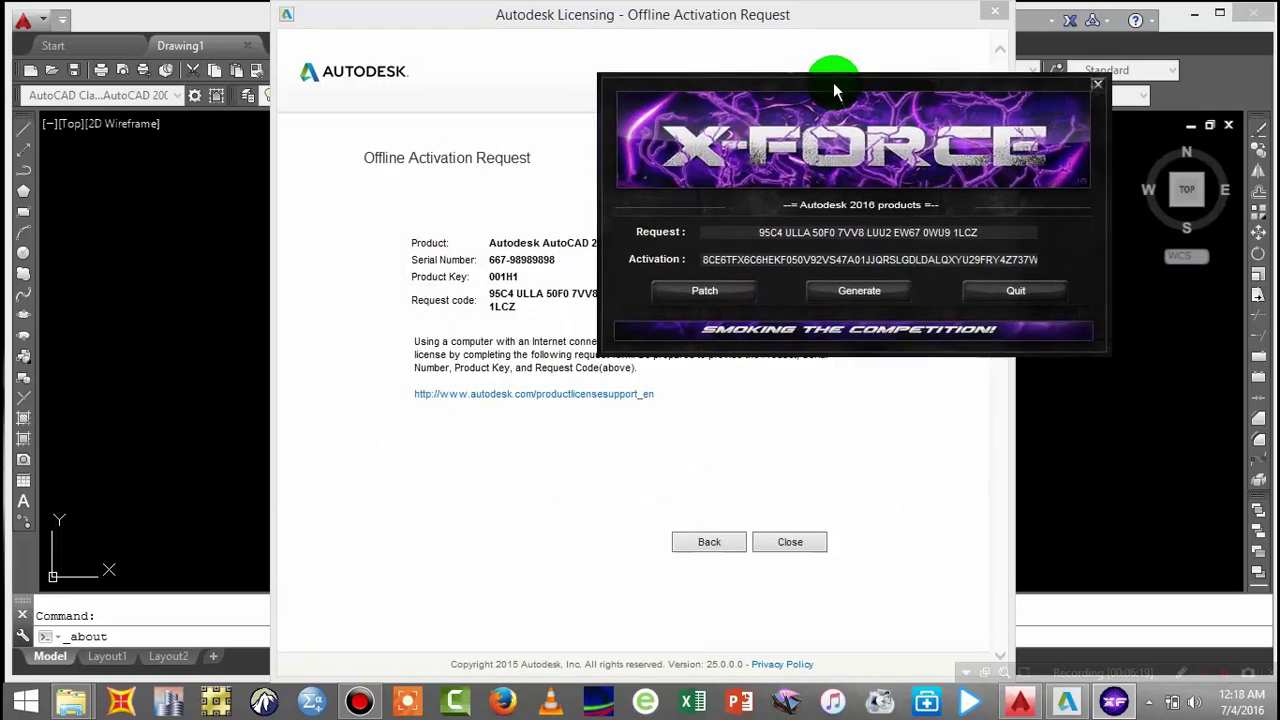
# Step: Go back twice, restart activation, and choose 'I have an activation code from Autodesk'
pyautogui.click(735, 548)
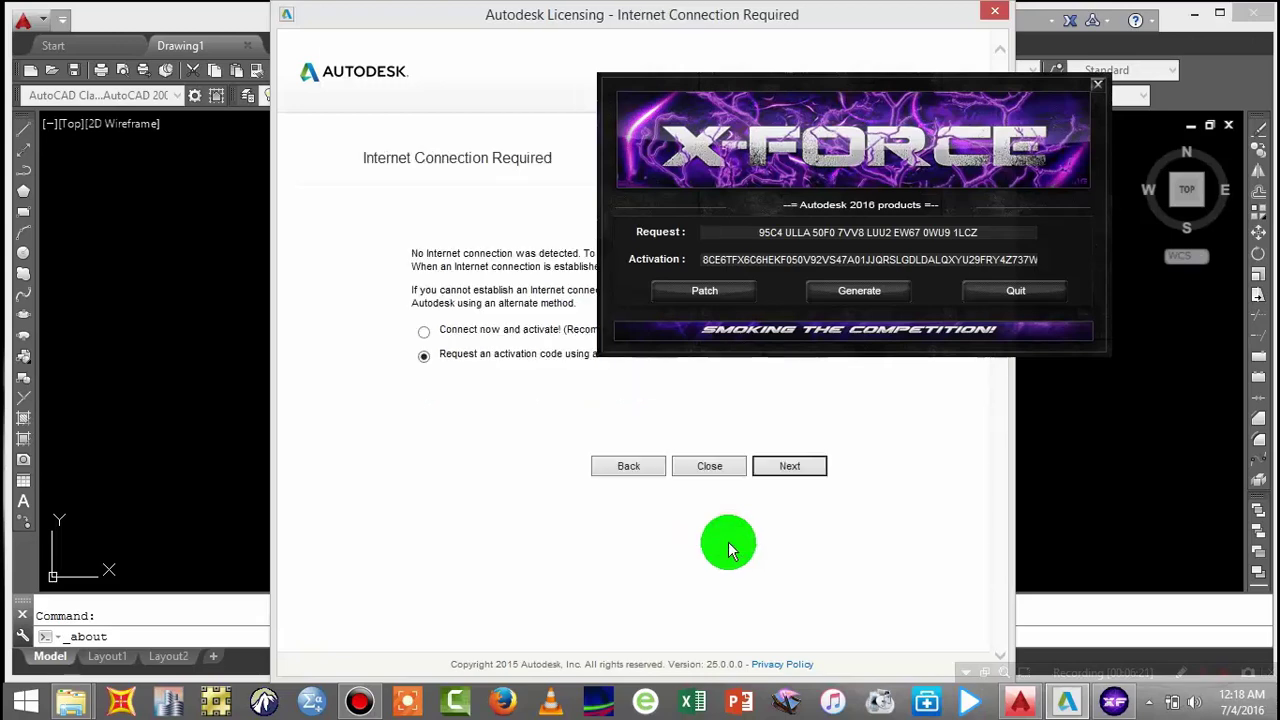
pyautogui.click(638, 468)
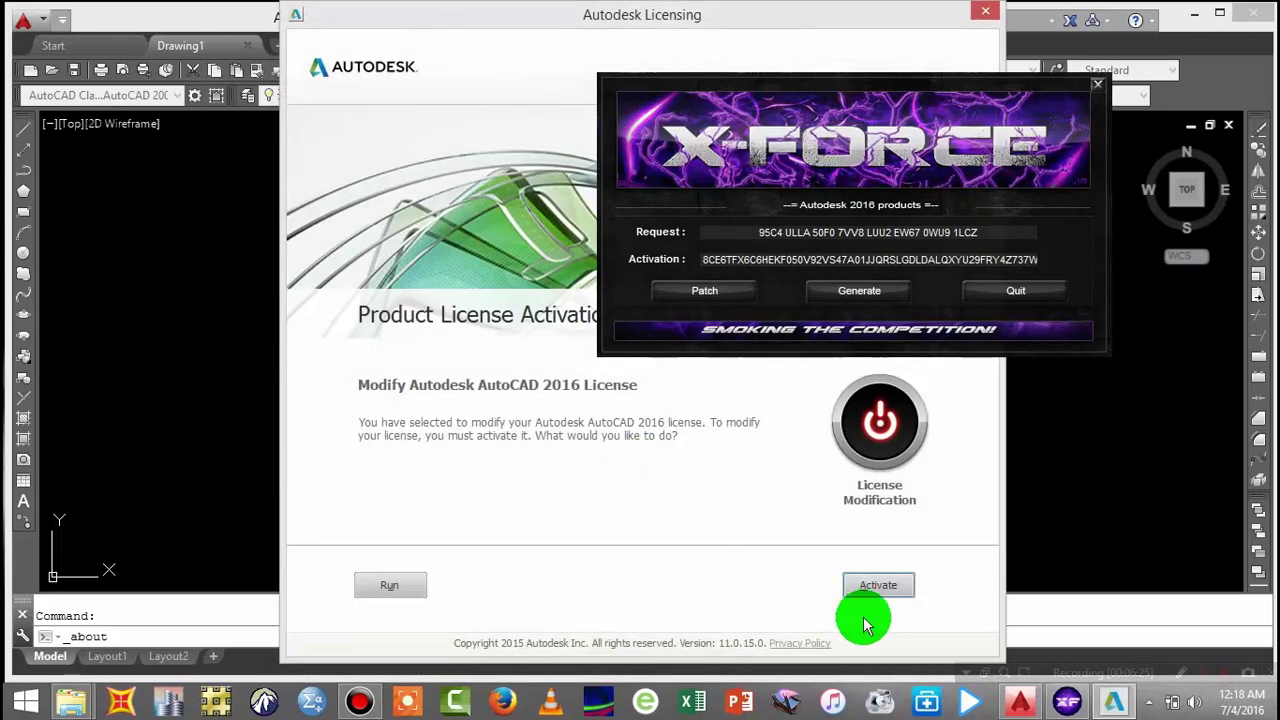
pyautogui.click(878, 590)
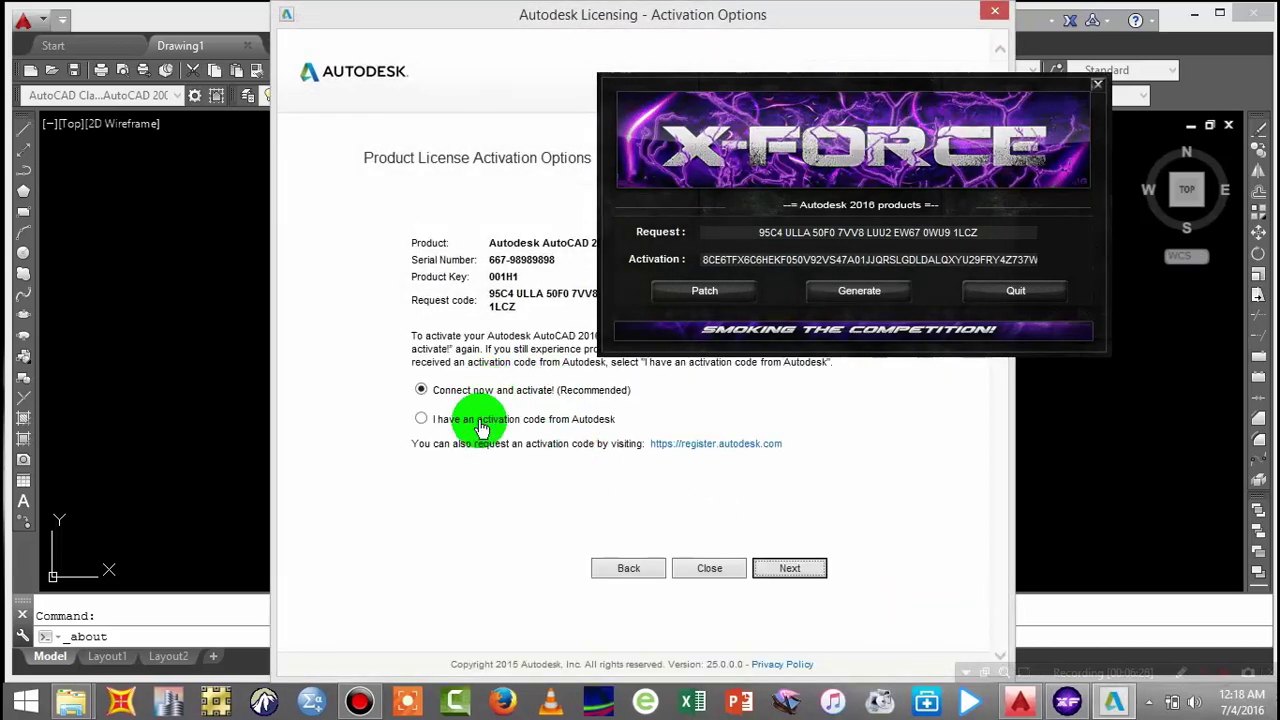
pyautogui.click(470, 421)
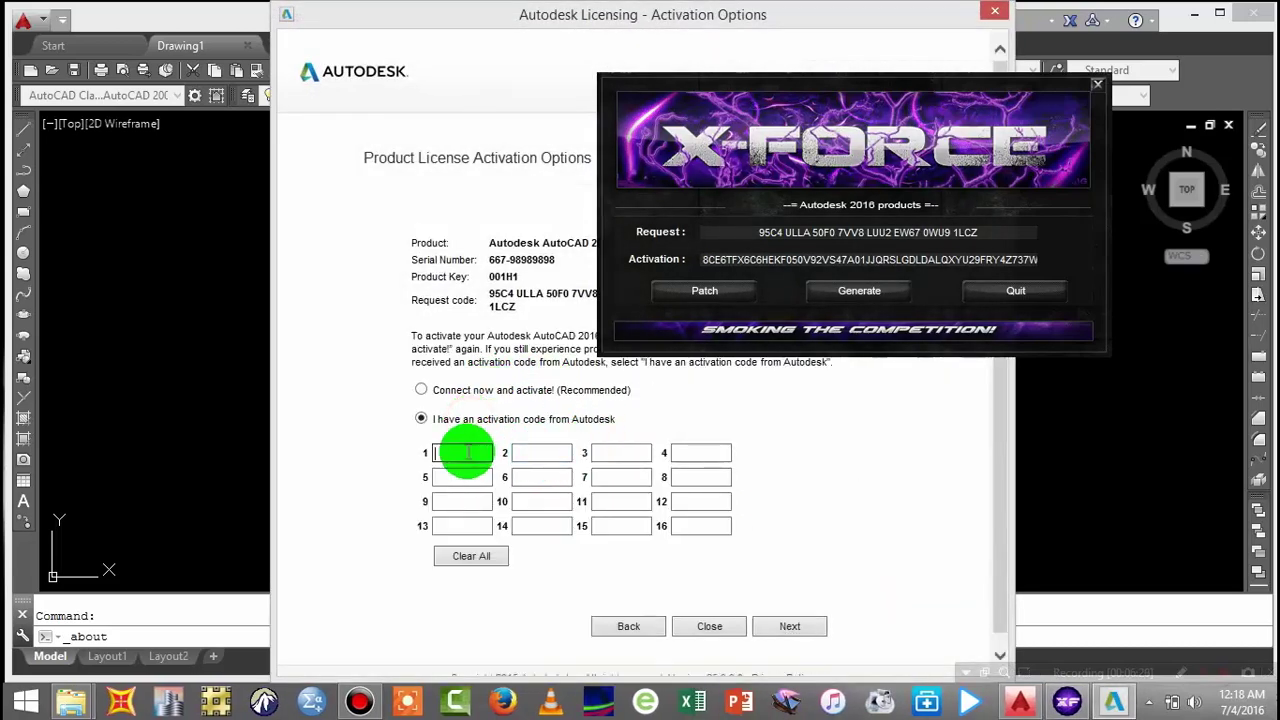
# Step: Copy the keygen's activation code and paste it into the first activation code box
pyautogui.click(707, 258)
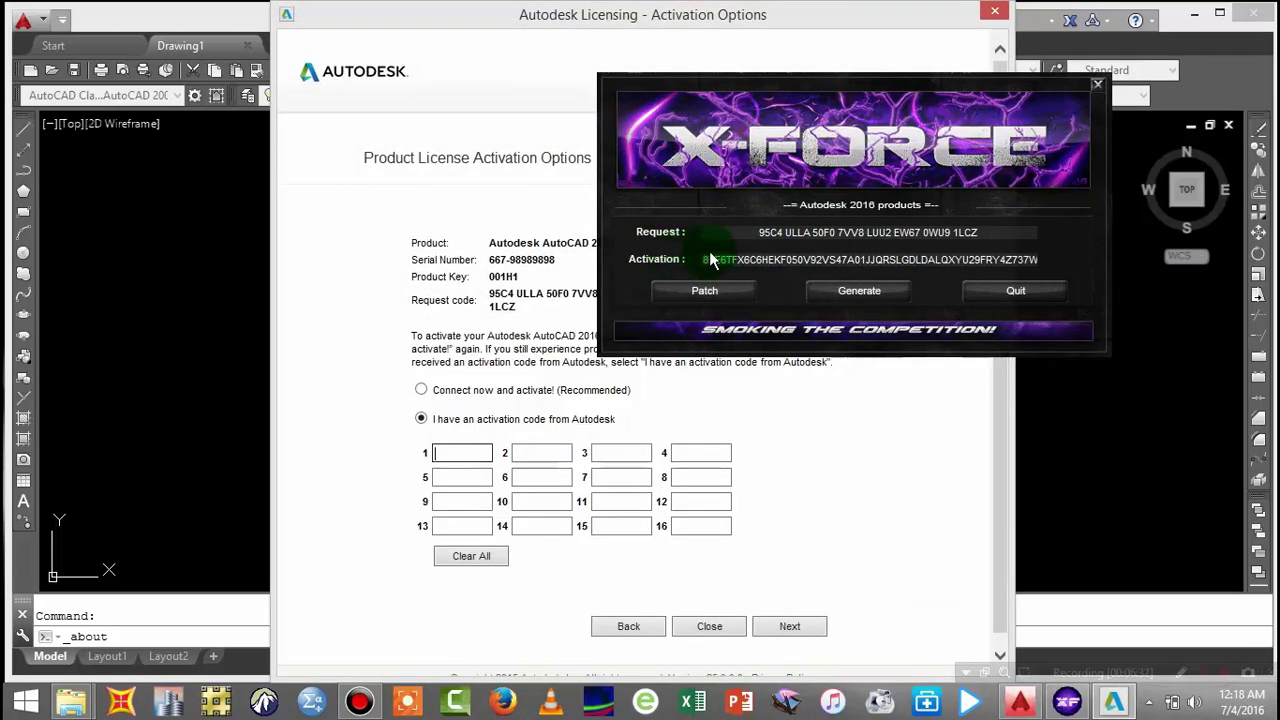
pyautogui.moveTo(705, 259); pyautogui.dragTo(1085, 260)
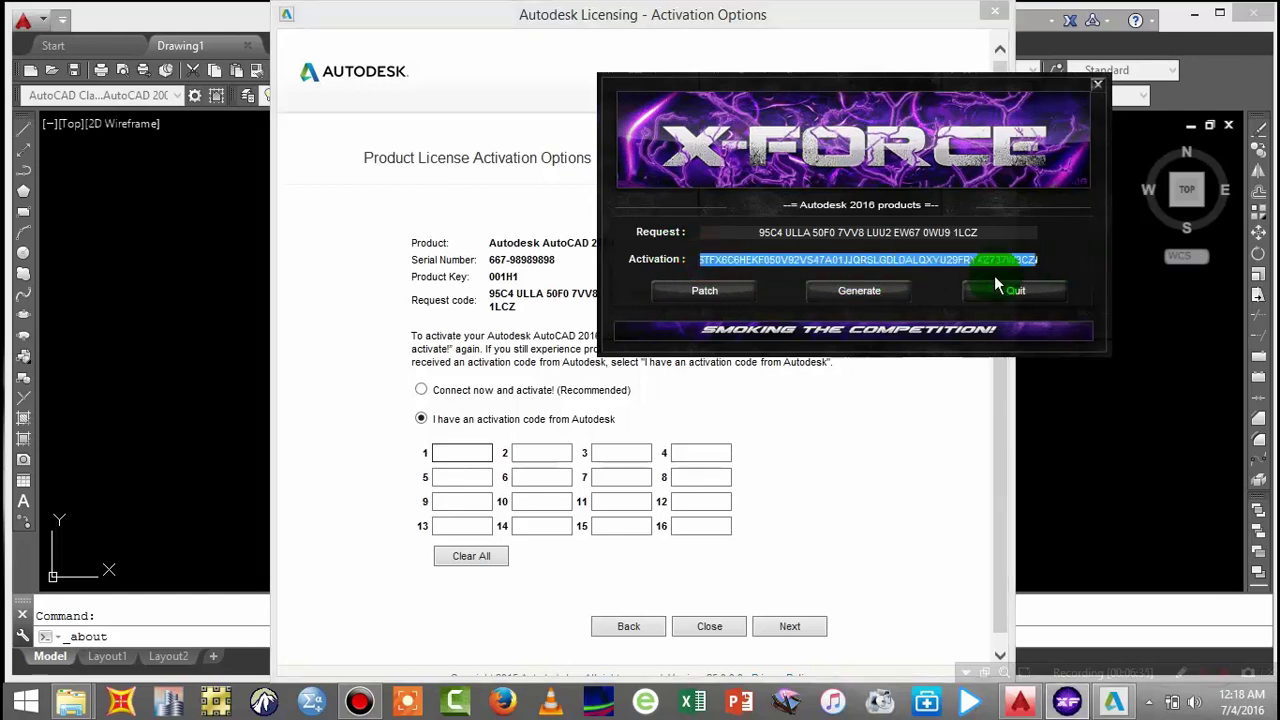
pyautogui.click(440, 453)
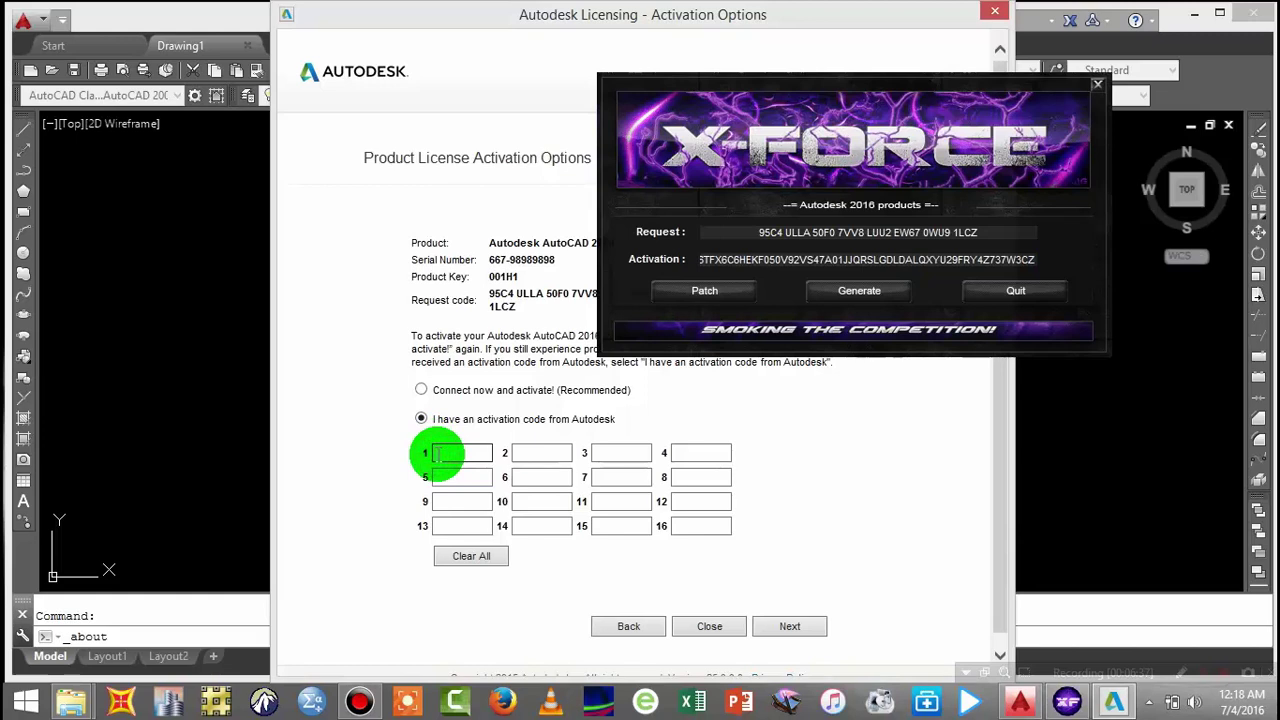
pyautogui.hotkey('ctrl', 'v')
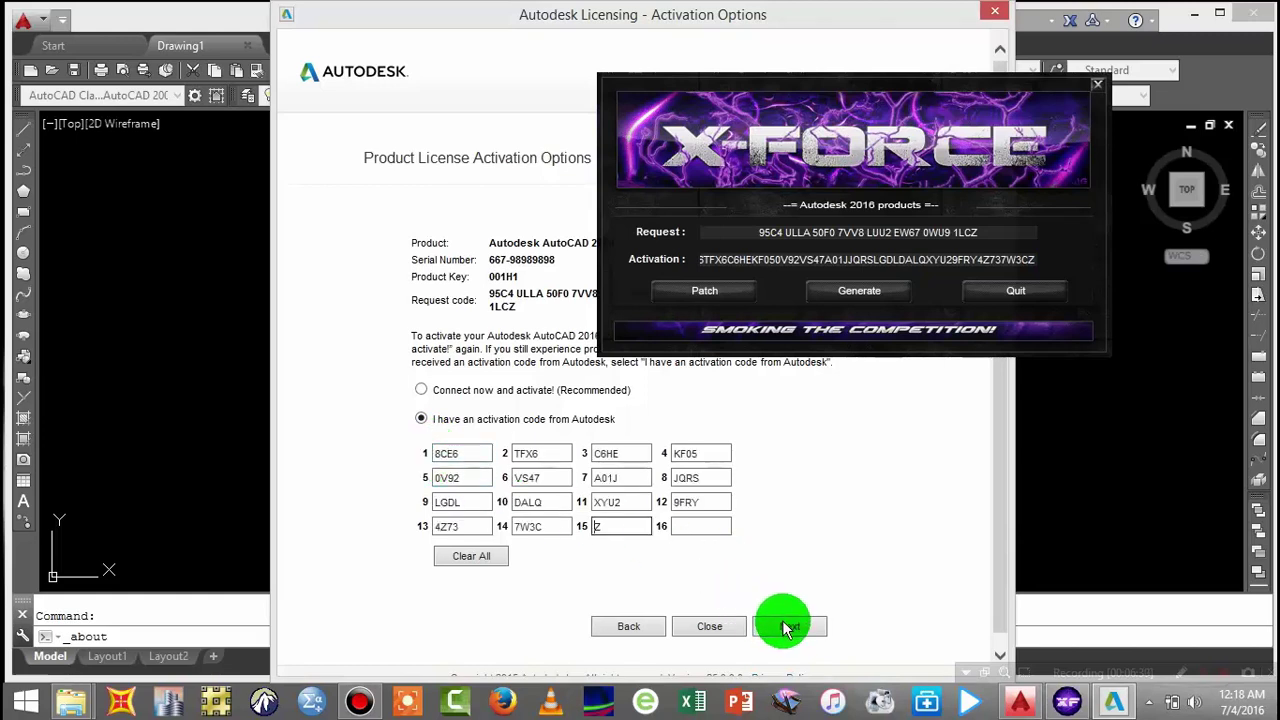
# Step: Submit the activation code, quit the keygen, and finish once AutoCAD 2016 reports successful activation
pyautogui.click(789, 628)
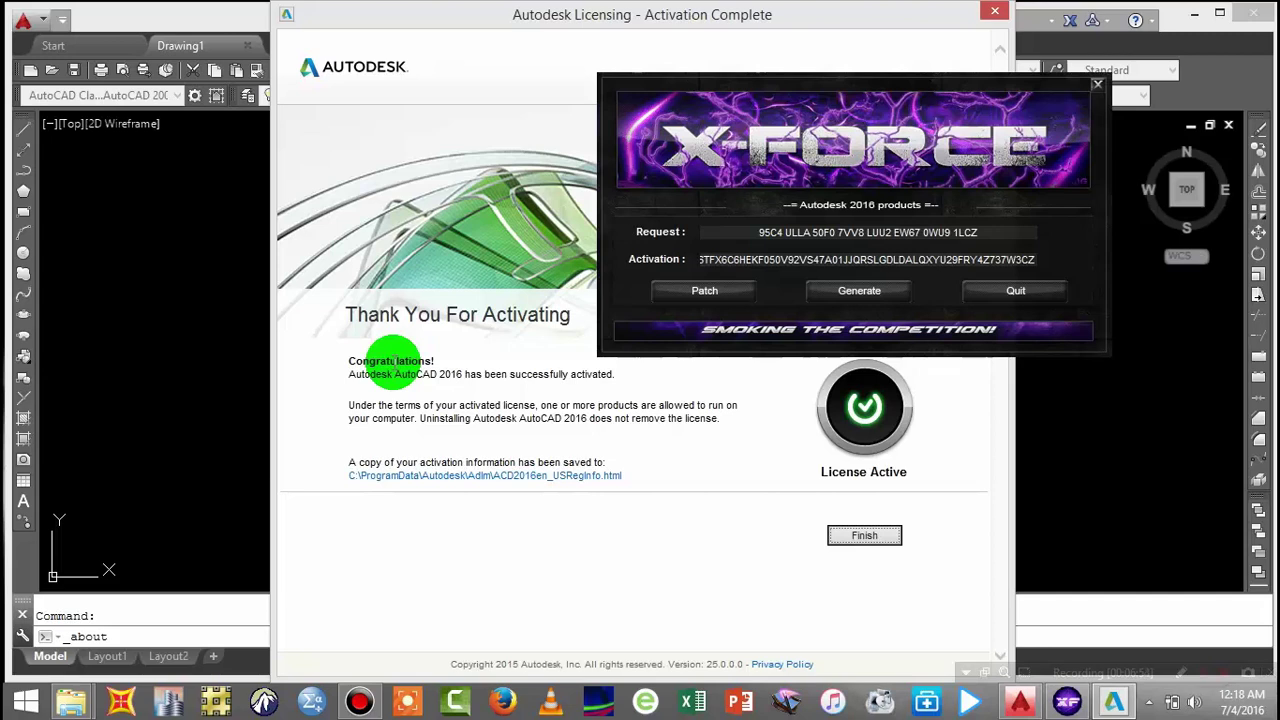
pyautogui.click(835, 292)
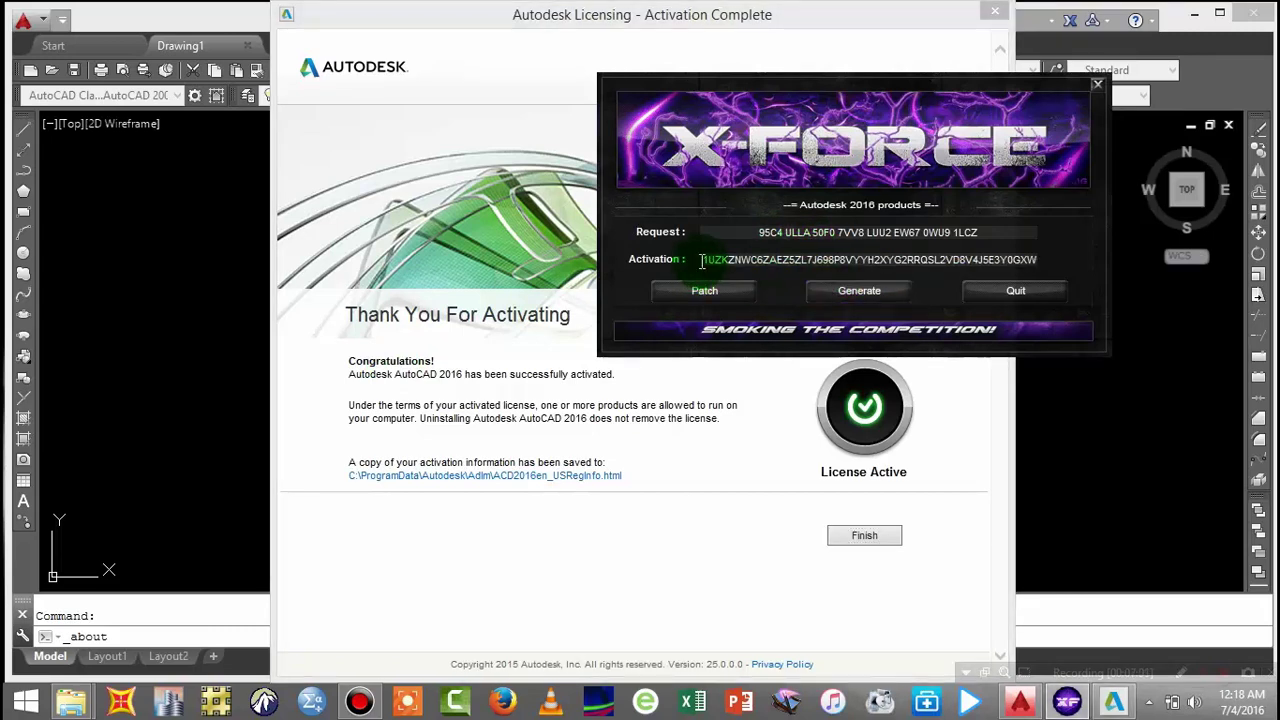
pyautogui.click(839, 292)
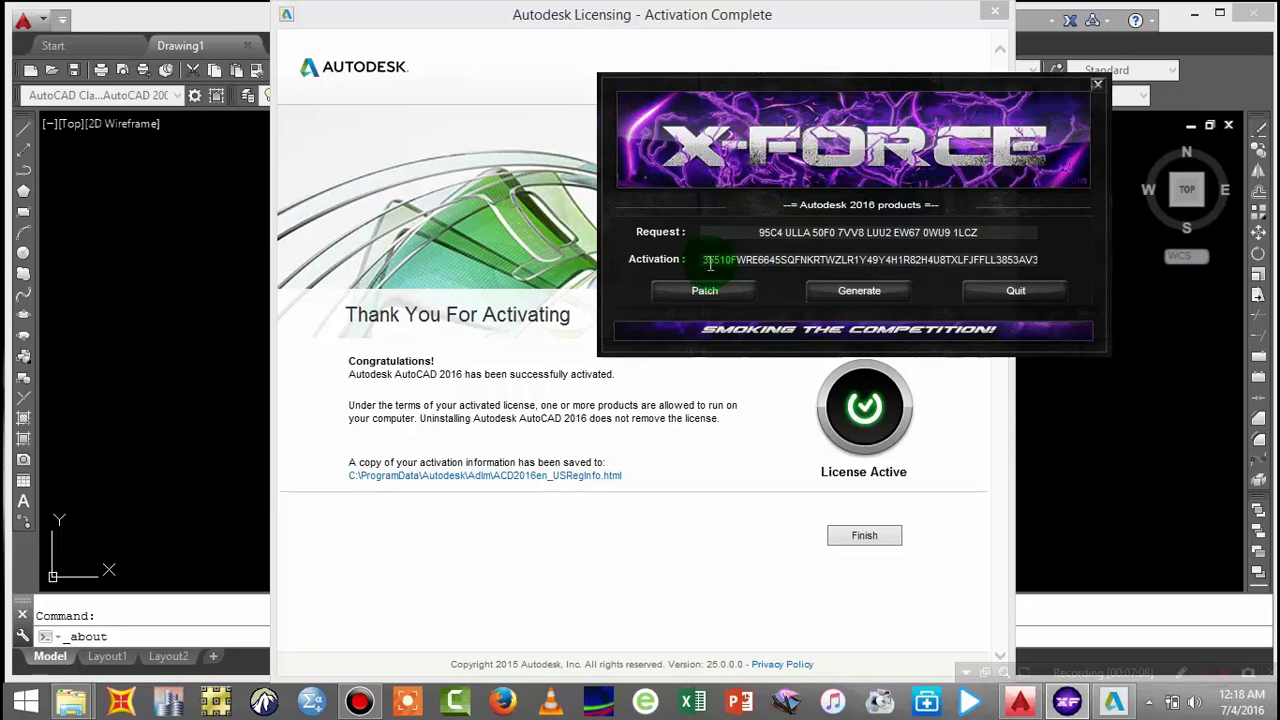
pyautogui.click(1013, 292)
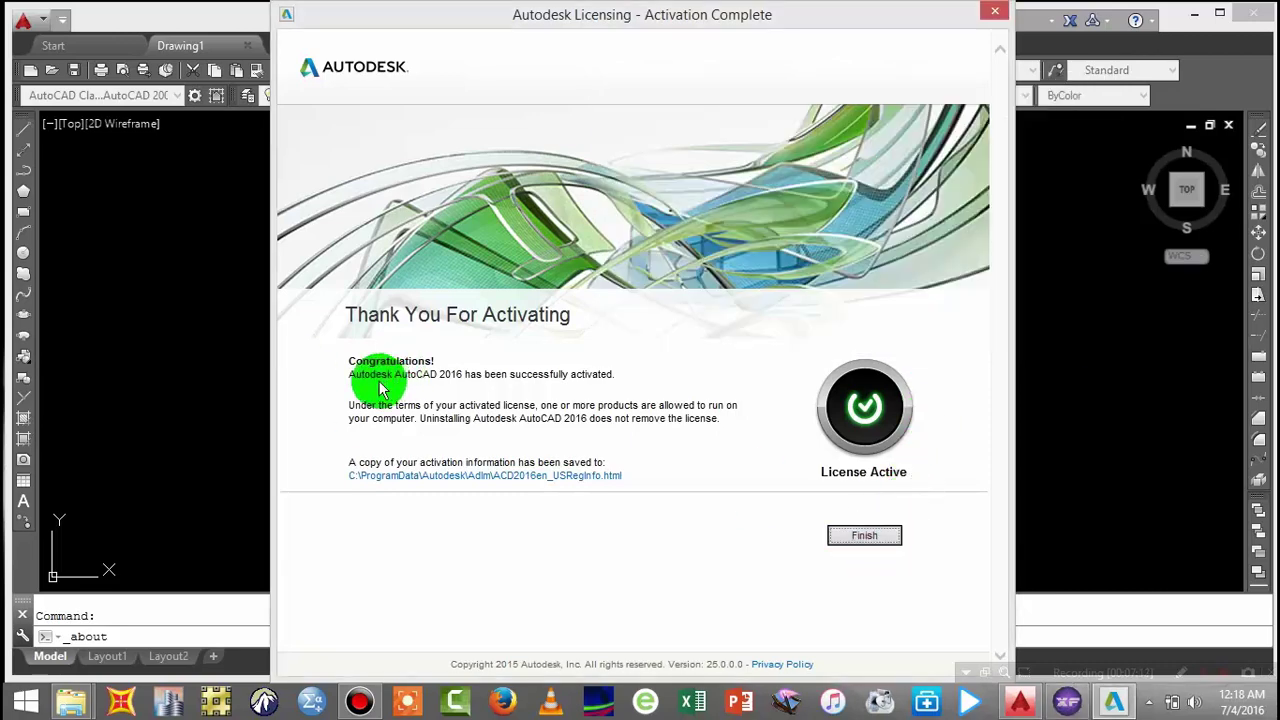
pyautogui.click(864, 535)
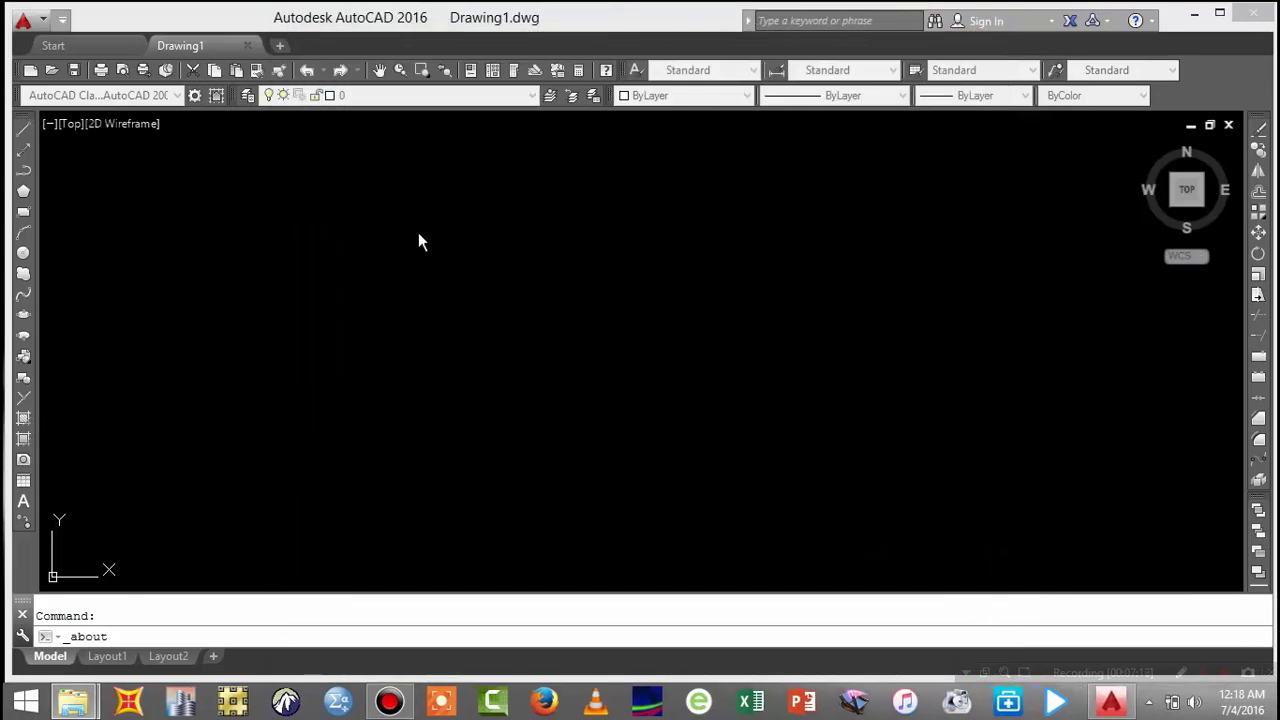
# Step: Turn on Show Menu Bar from the Quick Access Toolbar dropdown
pyautogui.click(63, 20)
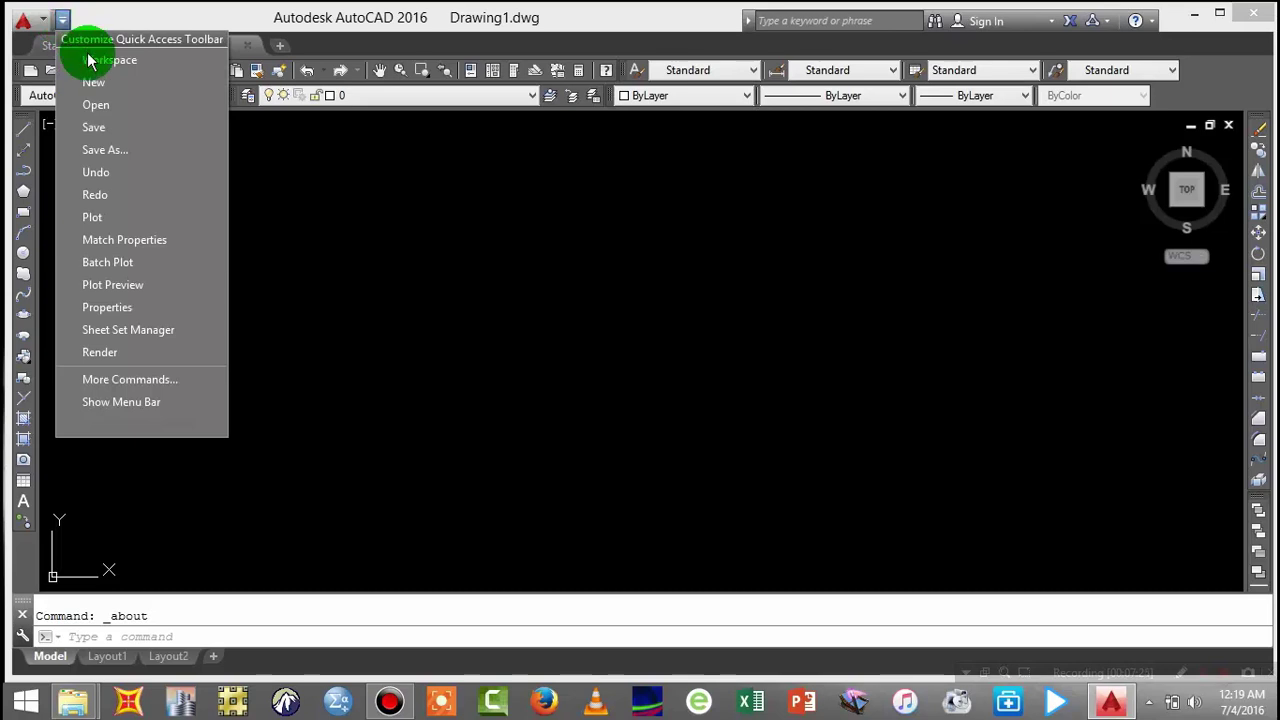
pyautogui.click(127, 403)
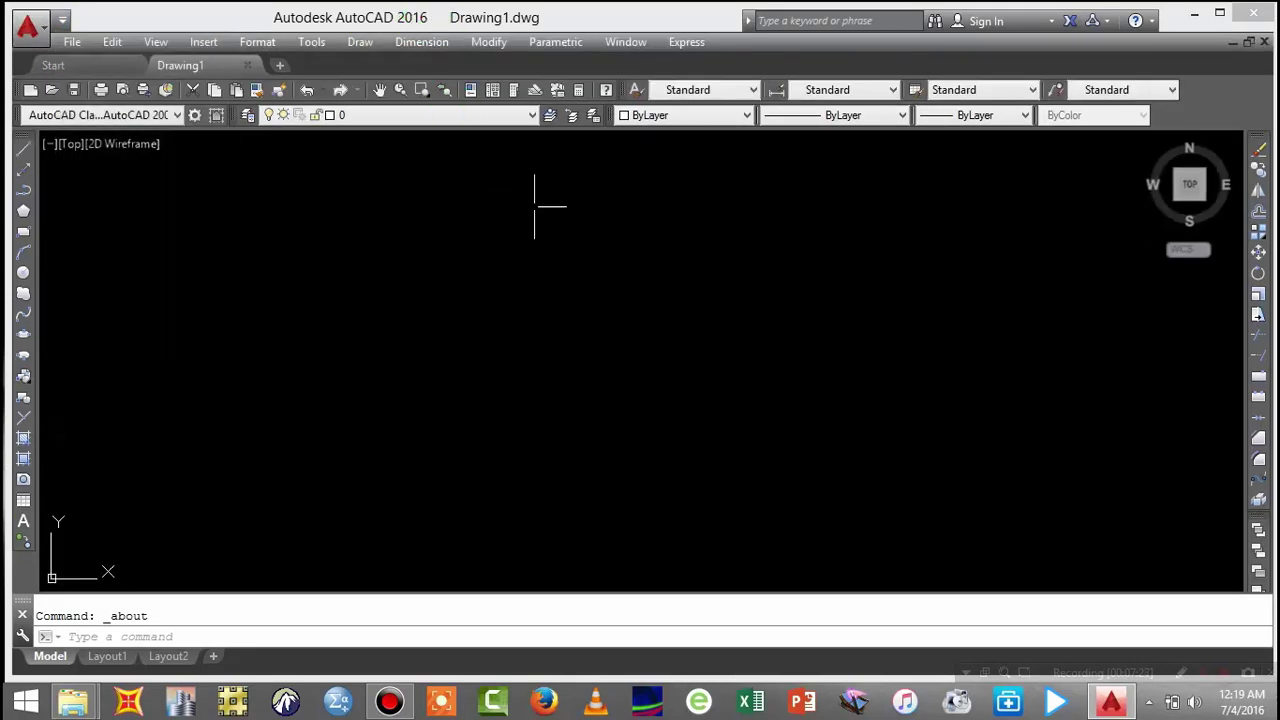